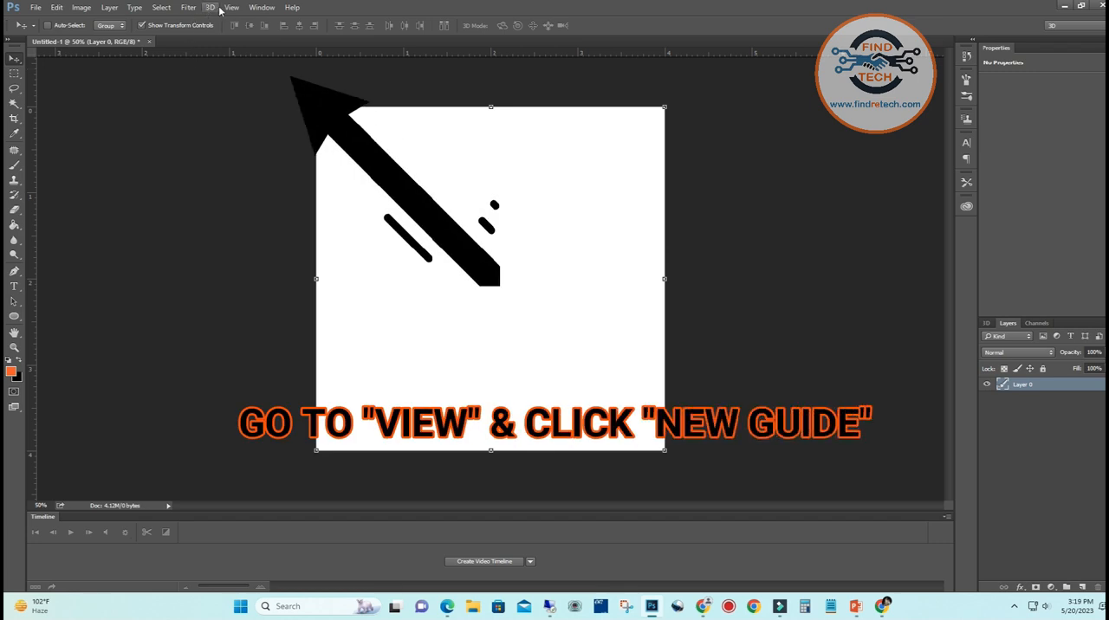
Add a vertical guide at 50% of the canvas
click(232, 7)
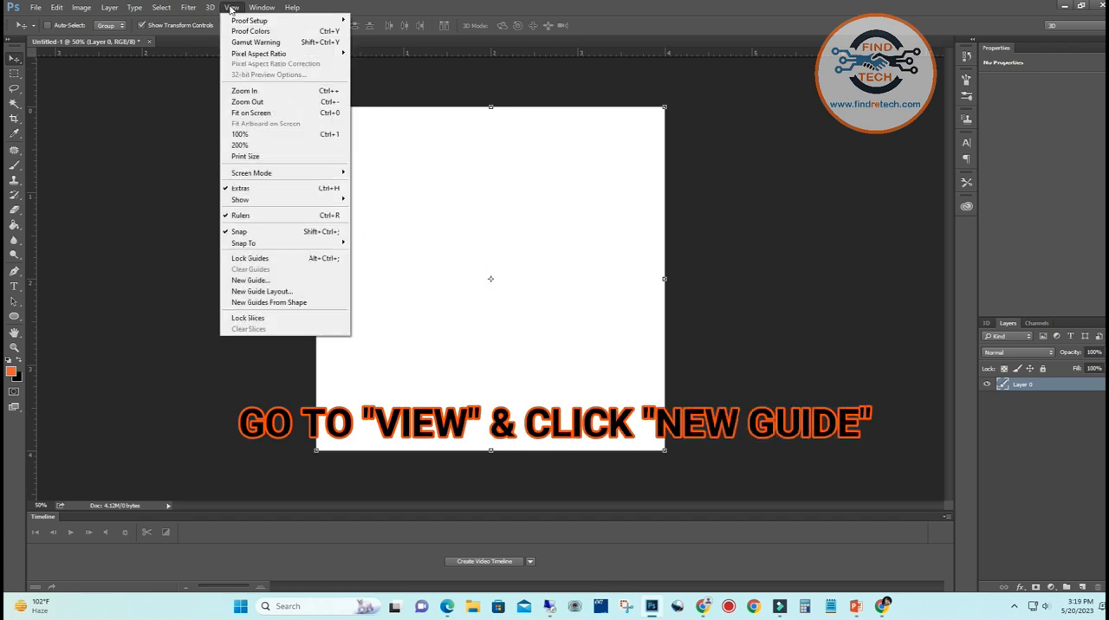
click(260, 280)
text(50%)
click(601, 200)
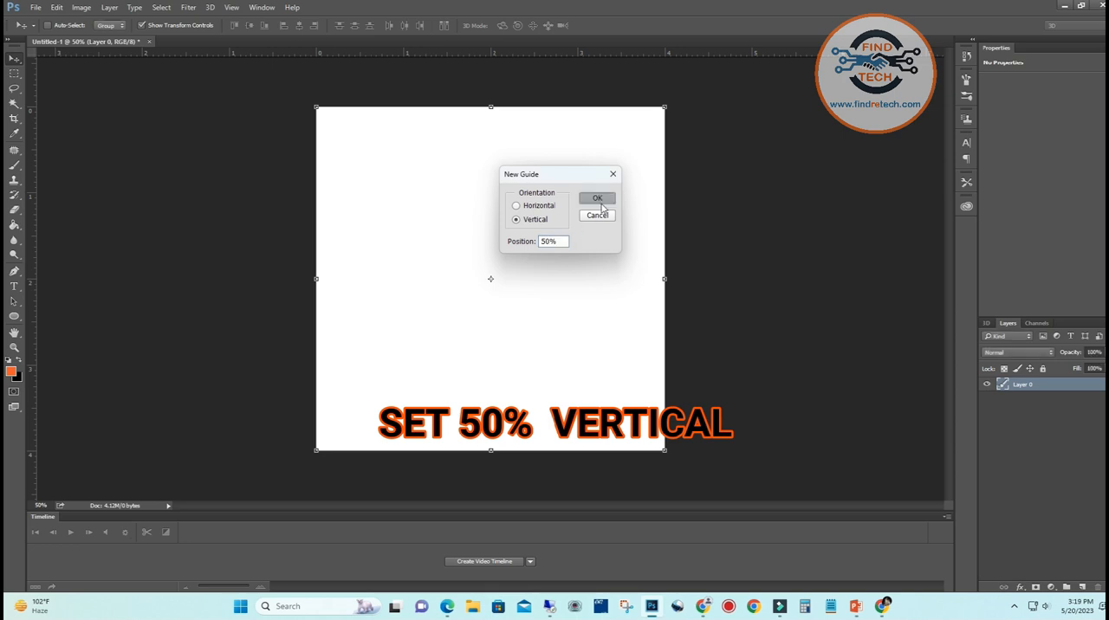
Add a horizontal guide at 50% of the canvas
click(232, 8)
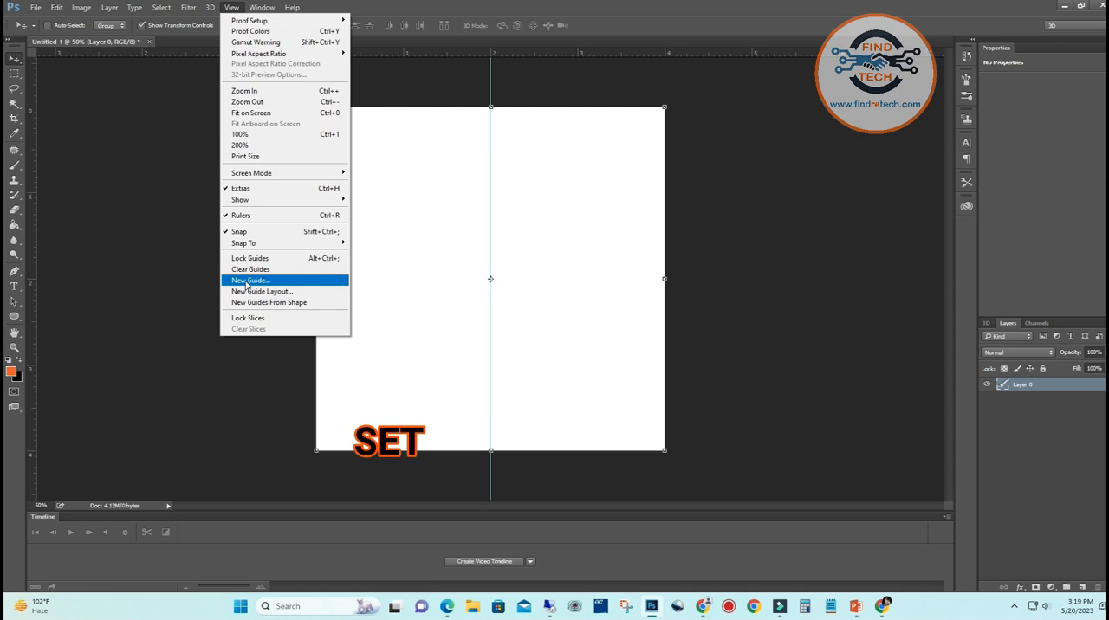
click(246, 280)
click(532, 206)
drag(558, 242, 482, 242)
text(50)
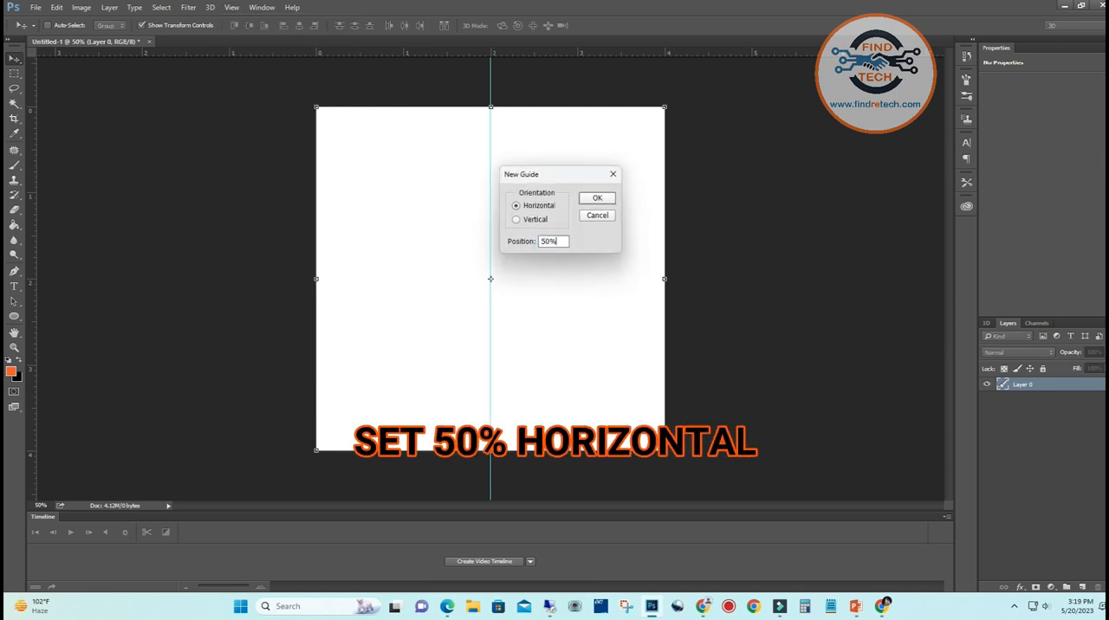
click(607, 201)
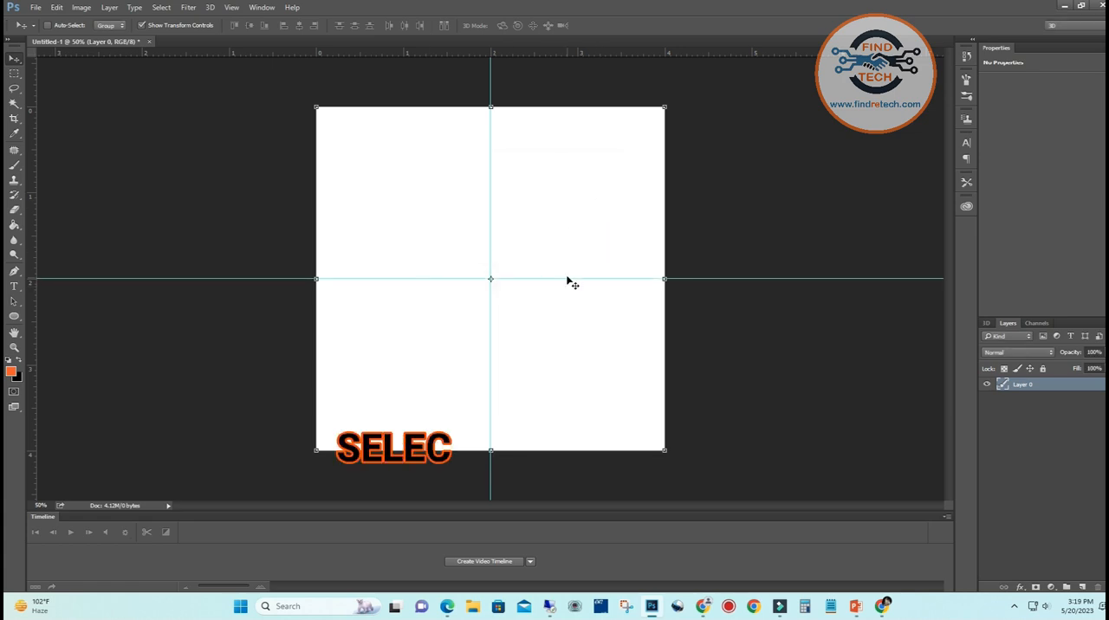
Draw a circle about 756 px in diameter with the Ellipse tool, centred on the intersection of the two guides
click(14, 316)
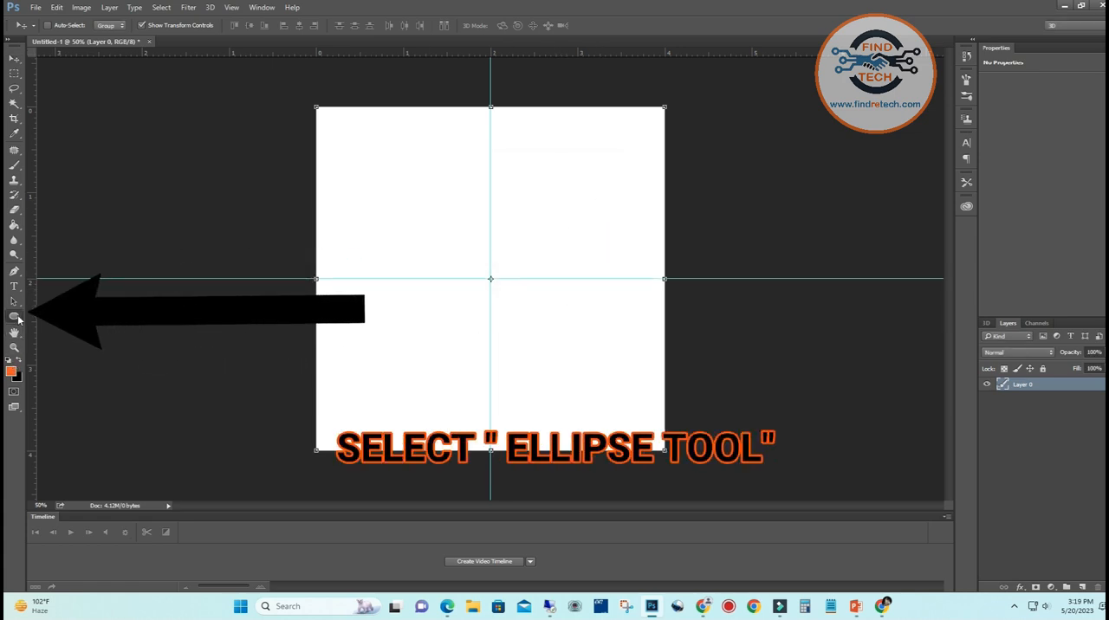
mouse_move(490, 278)
mouse_down()
mouse_move(536, 328)
mouse_move(621, 387)
mouse_up()
key(shift+alt)
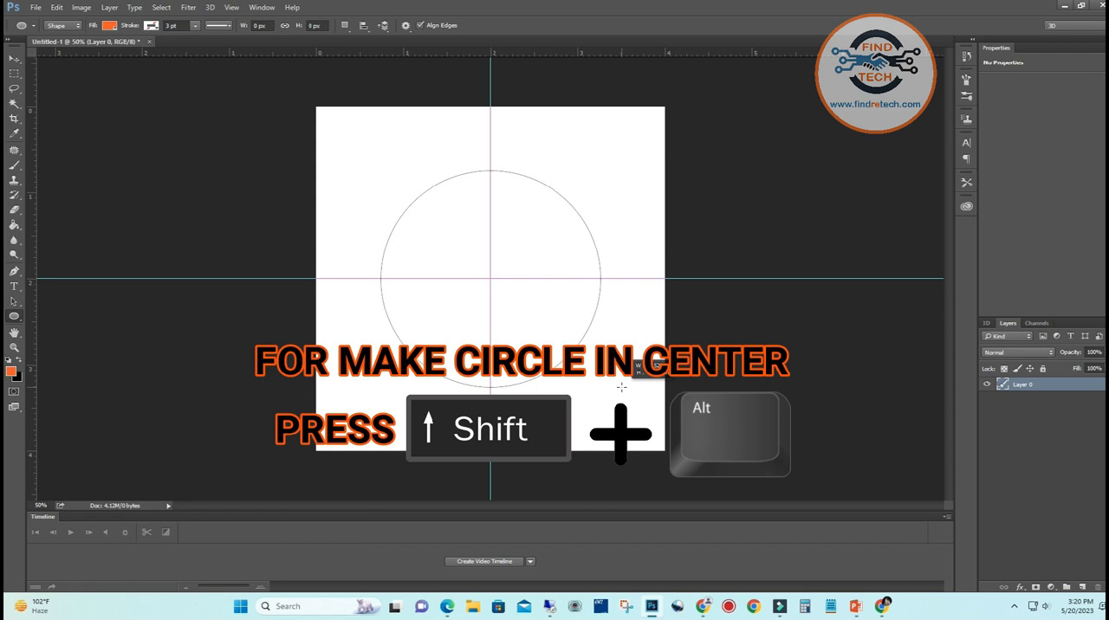
drag(621, 386, 621, 386)
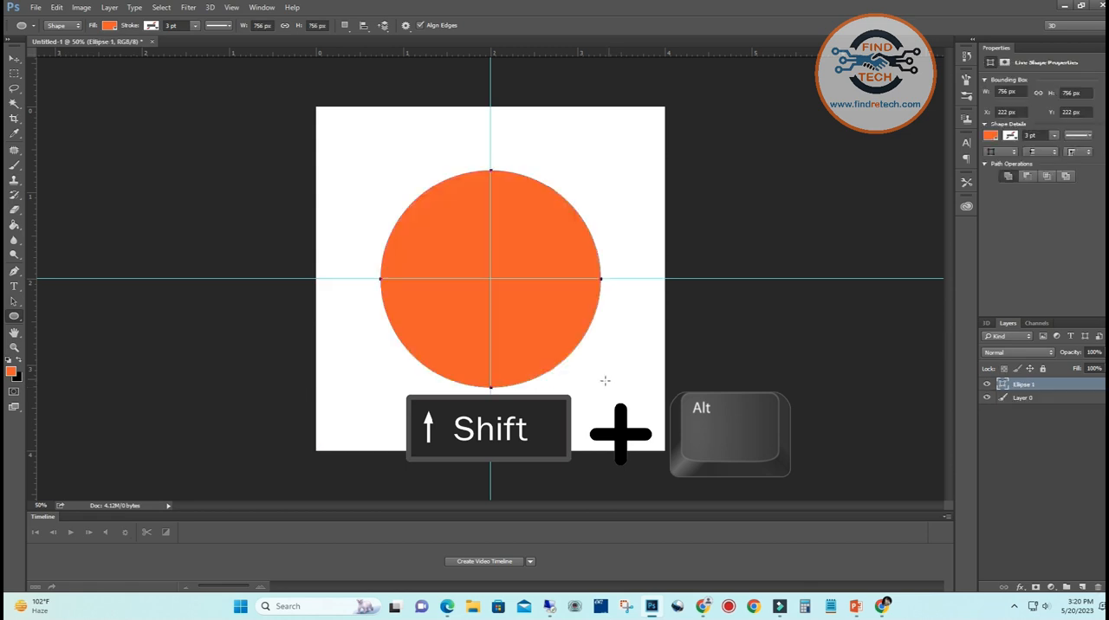
Remove the circle's fill and give it a solid black stroke
click(990, 136)
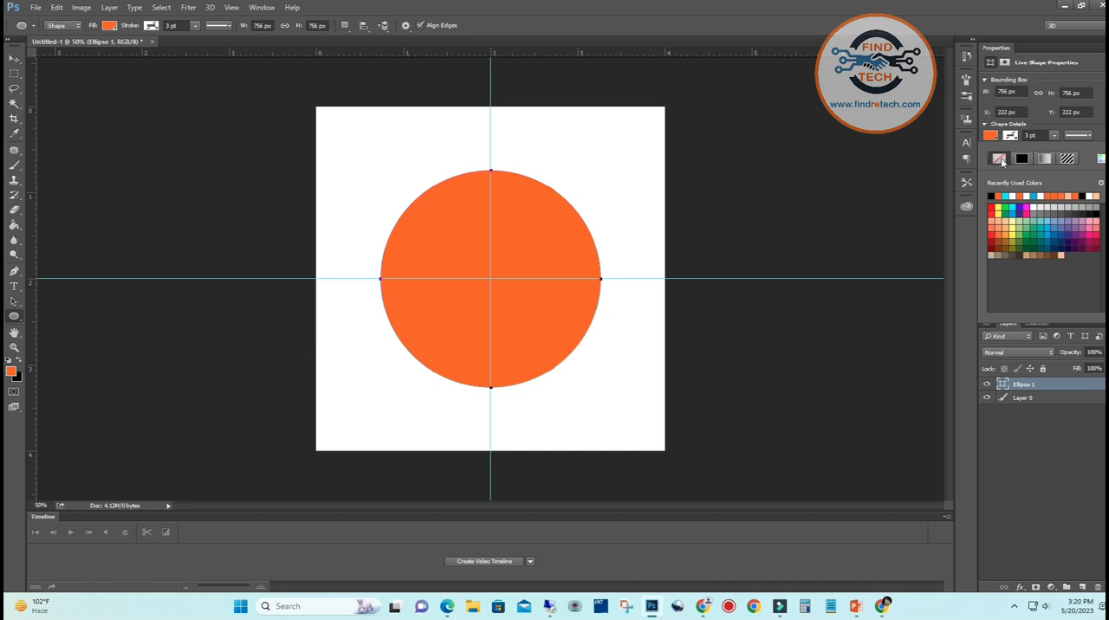
click(1000, 161)
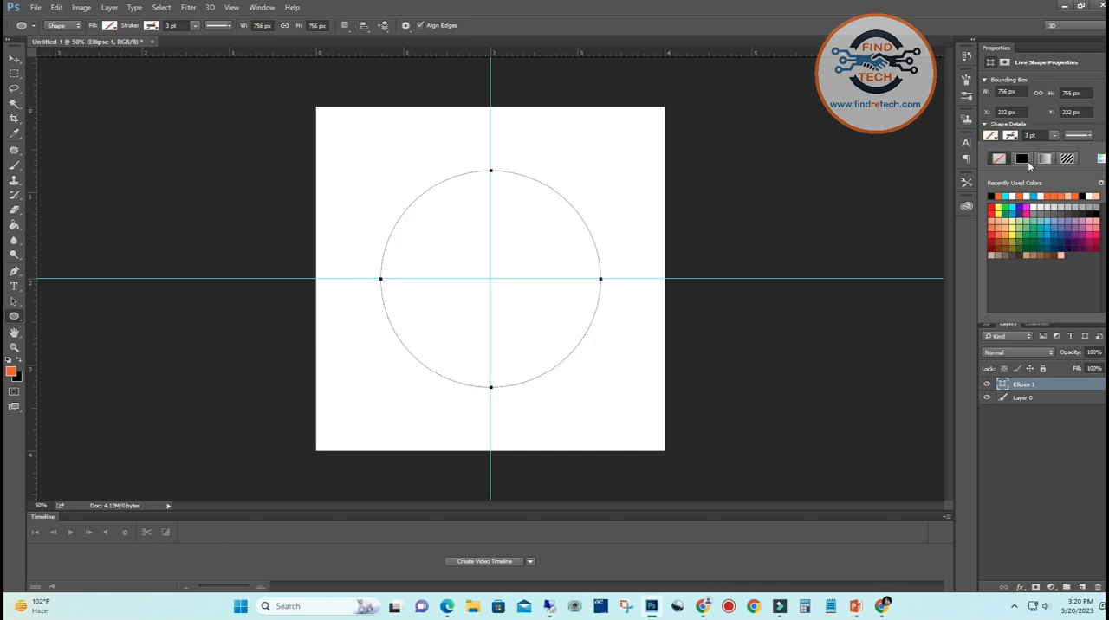
click(1023, 158)
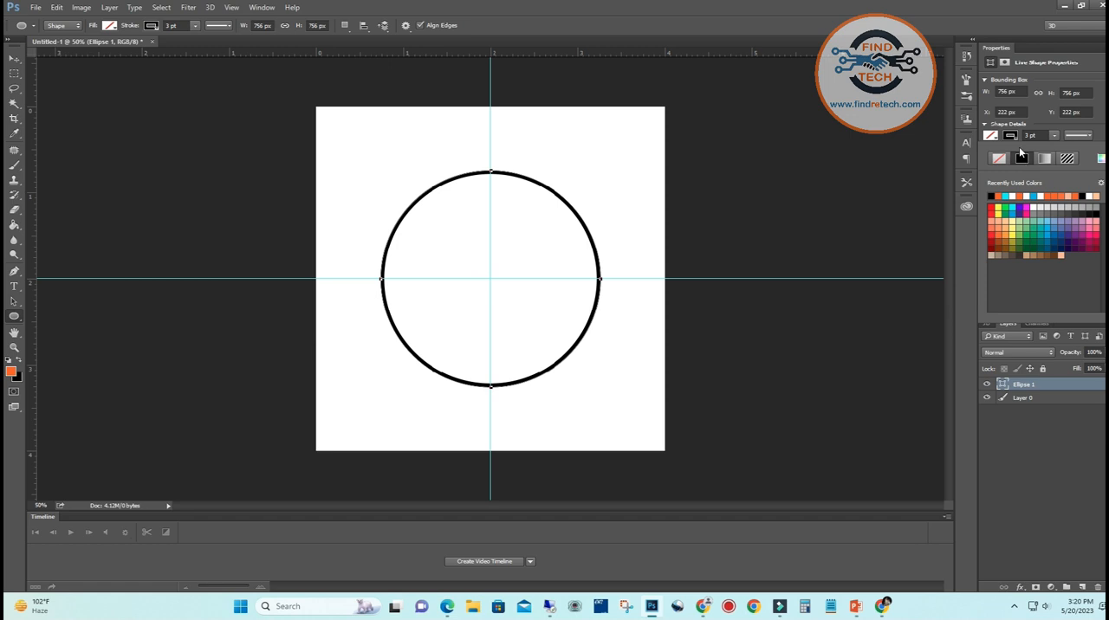
click(1014, 195)
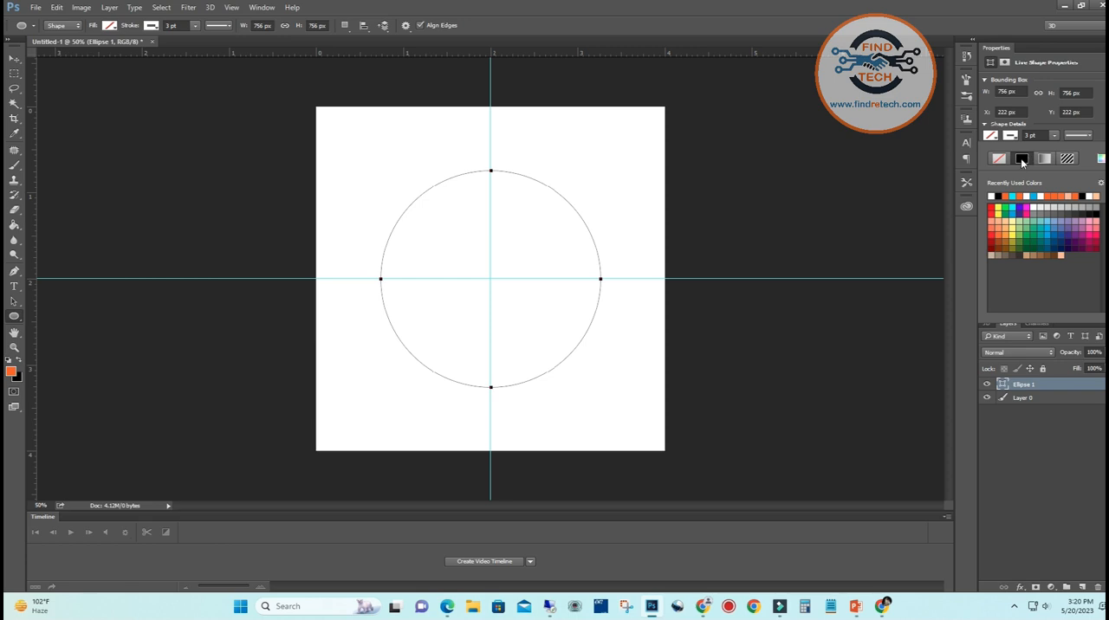
click(999, 194)
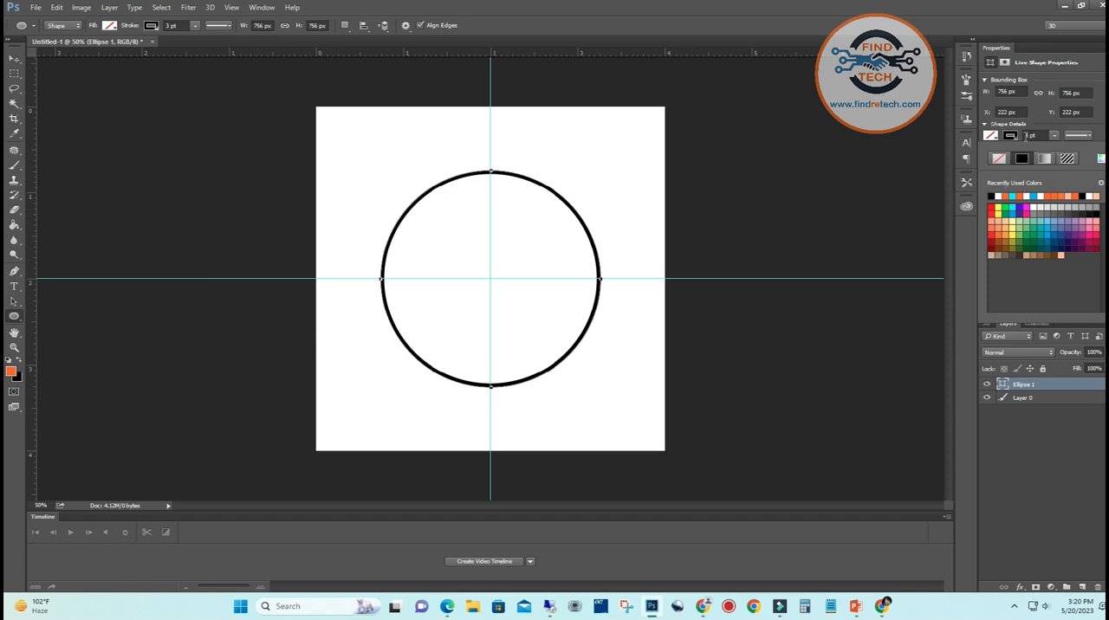
Set the circle's stroke width to 1 pt
click(1027, 135)
text(1)
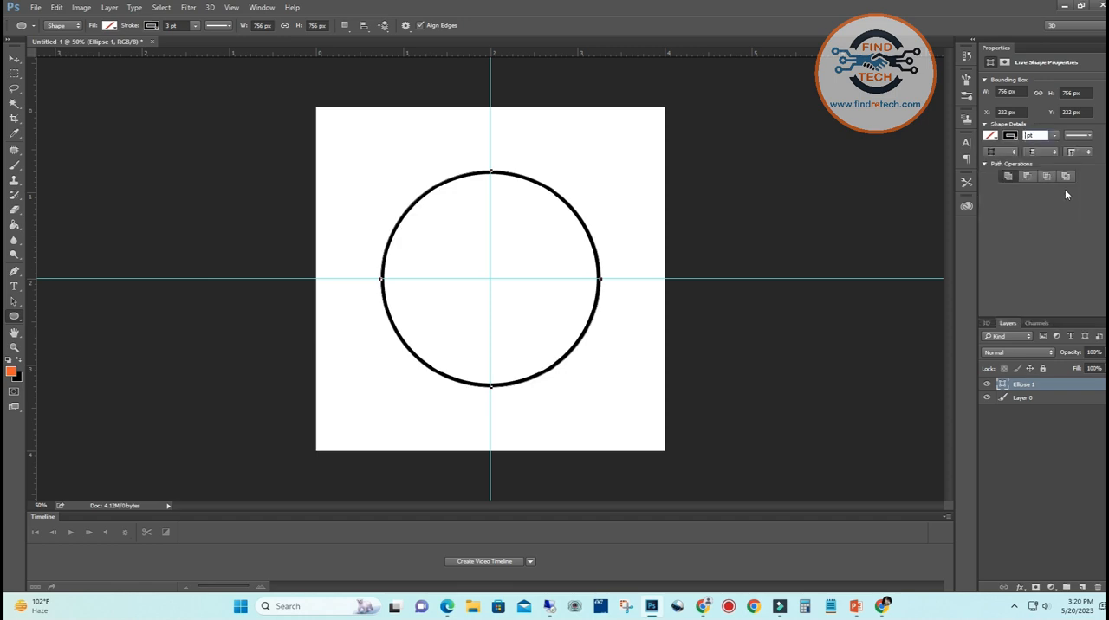
text(1)
click(13, 57)
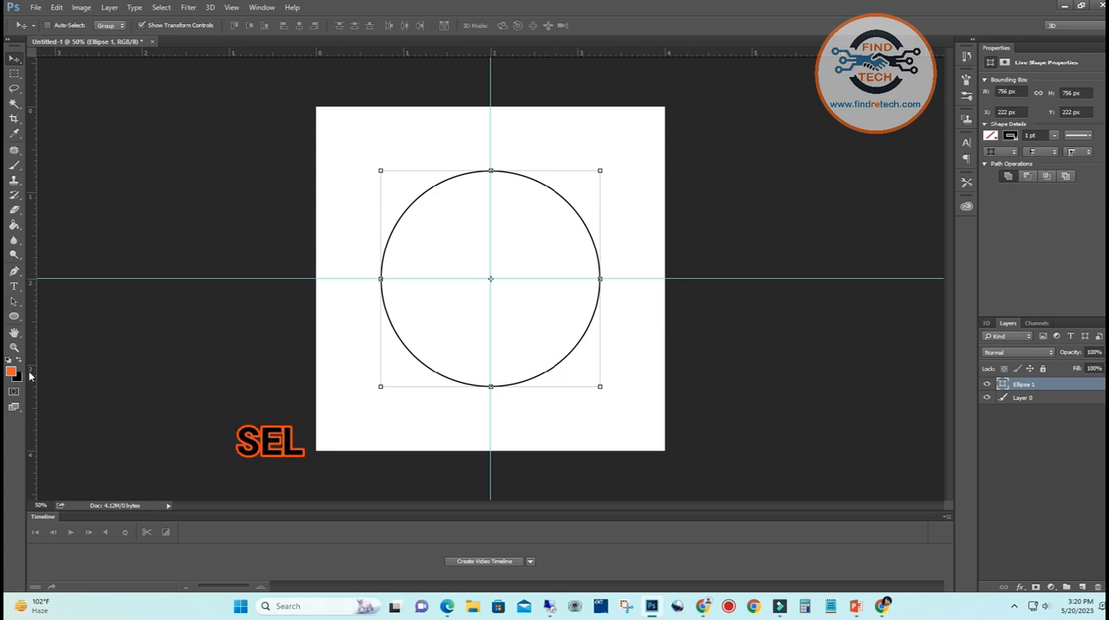
Start text on the circle's path where its left side meets the horizontal guide, with the font size set to 25 pt
key(t)
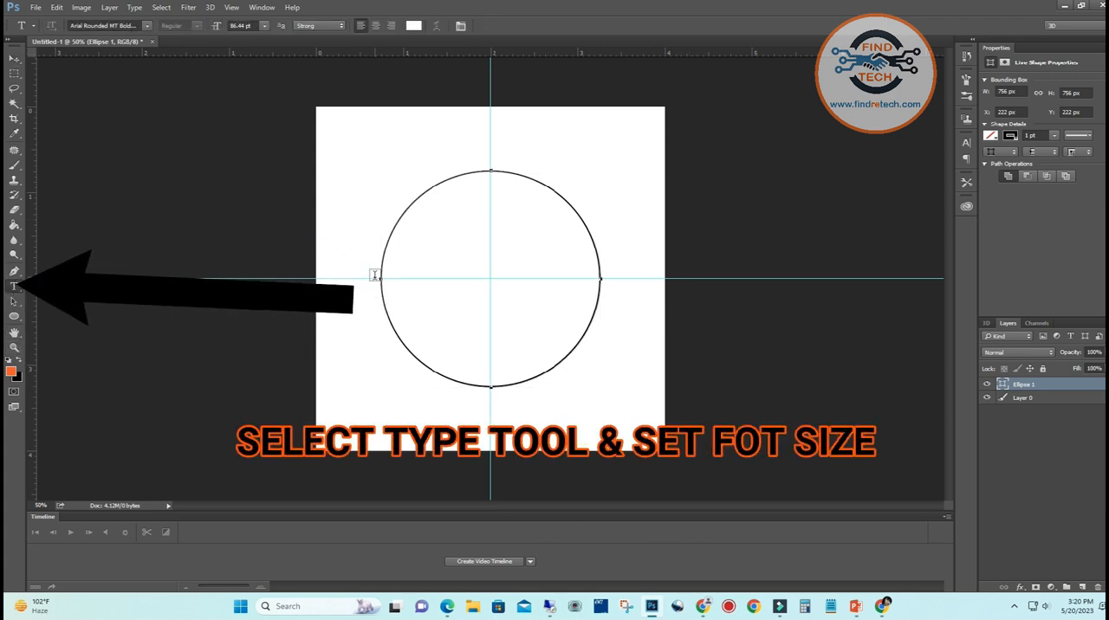
click(381, 279)
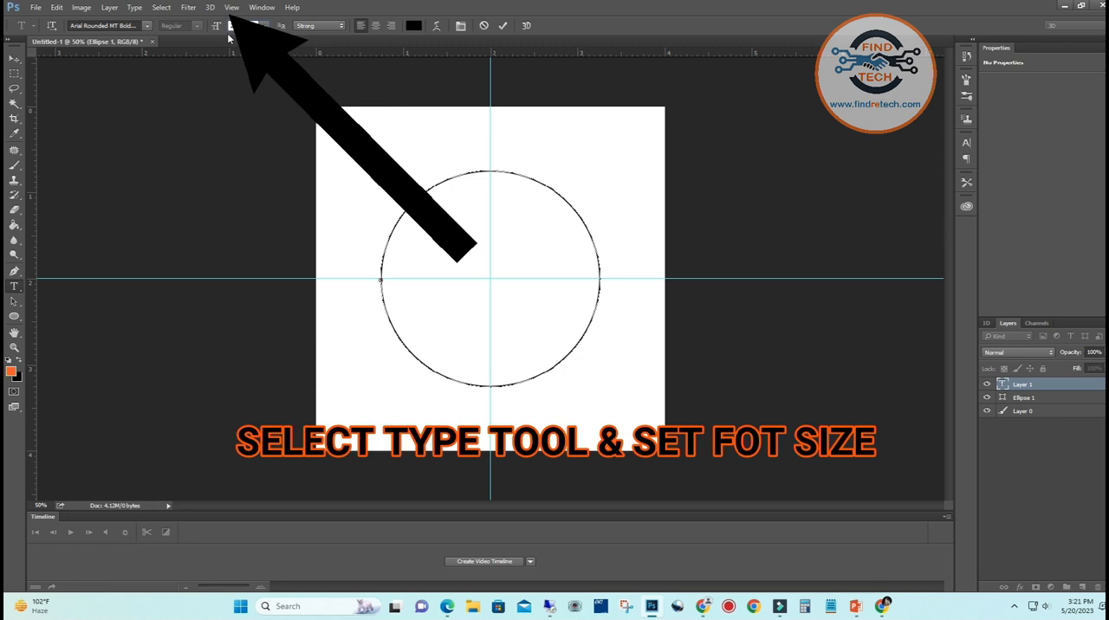
text(23)
key(Return)
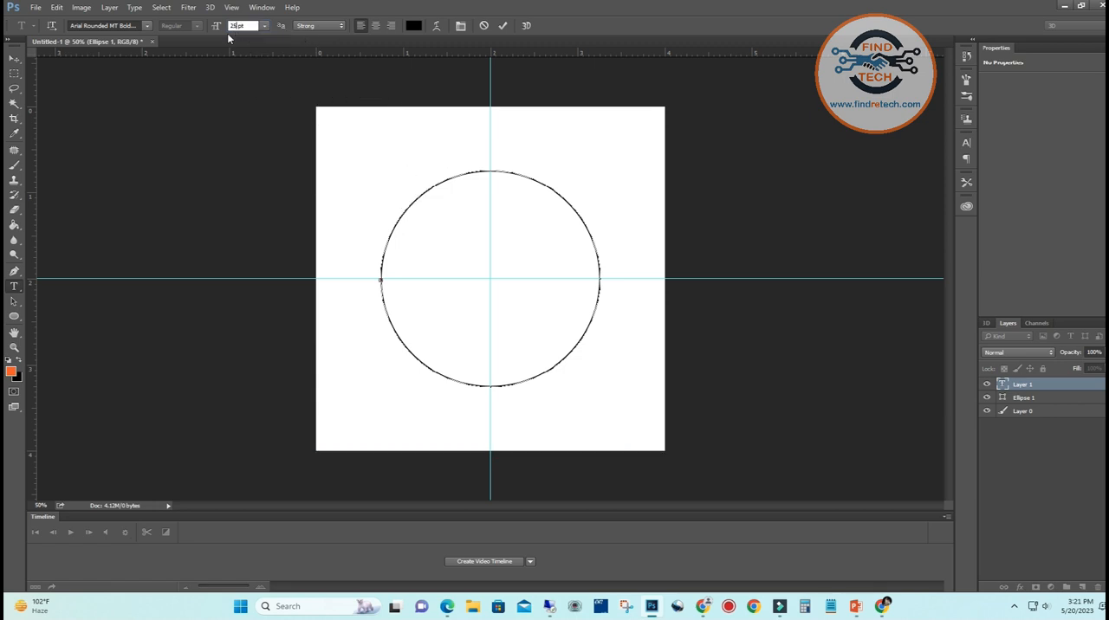
Enter "SEWA SAMARPAN SOCIETY" along the circle and commit the text
text(SEWA SAMARPAN)
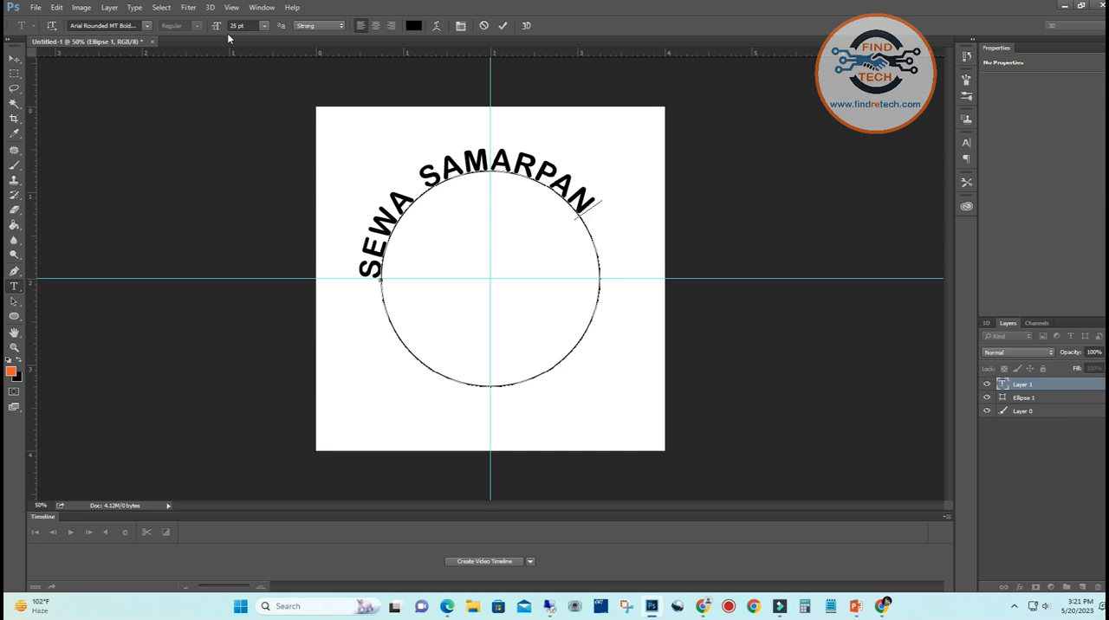
click(502, 26)
text(SO)
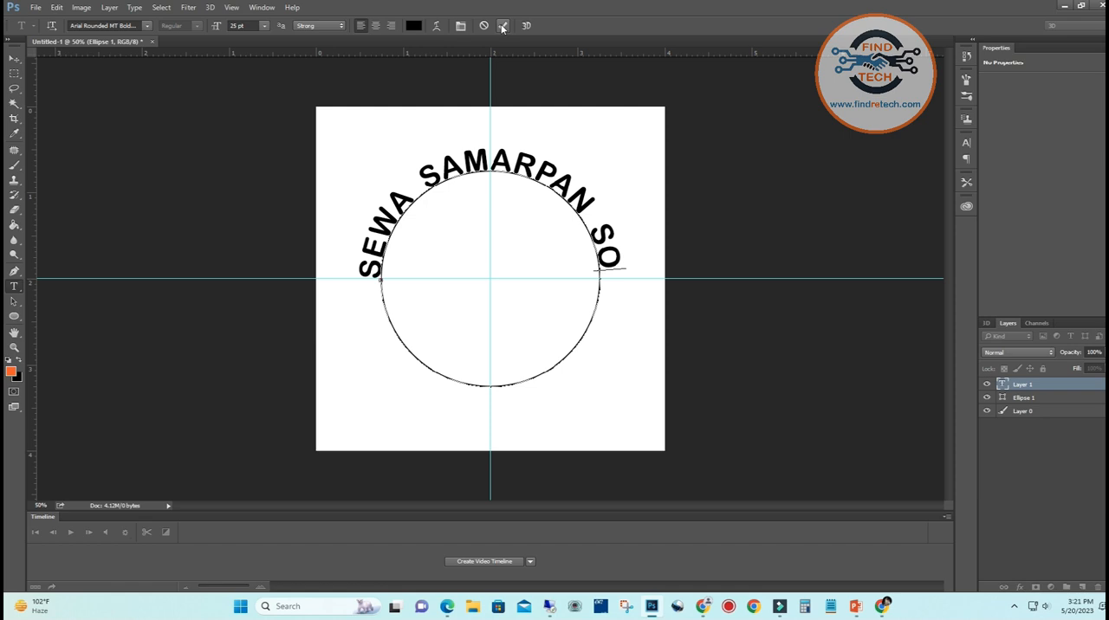
text(CIETY)
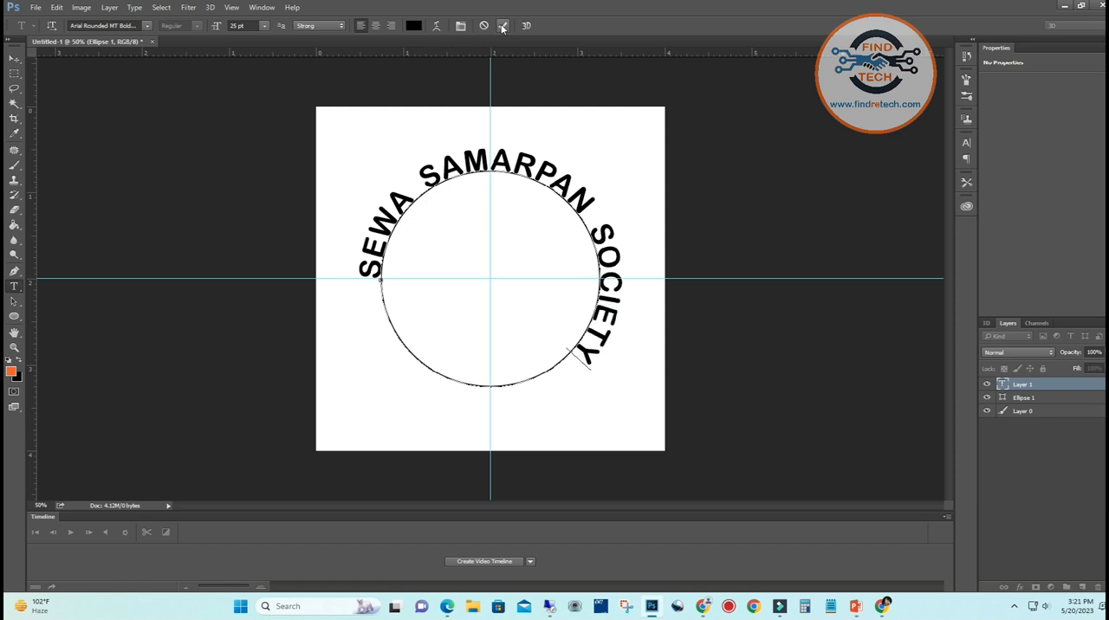
click(502, 26)
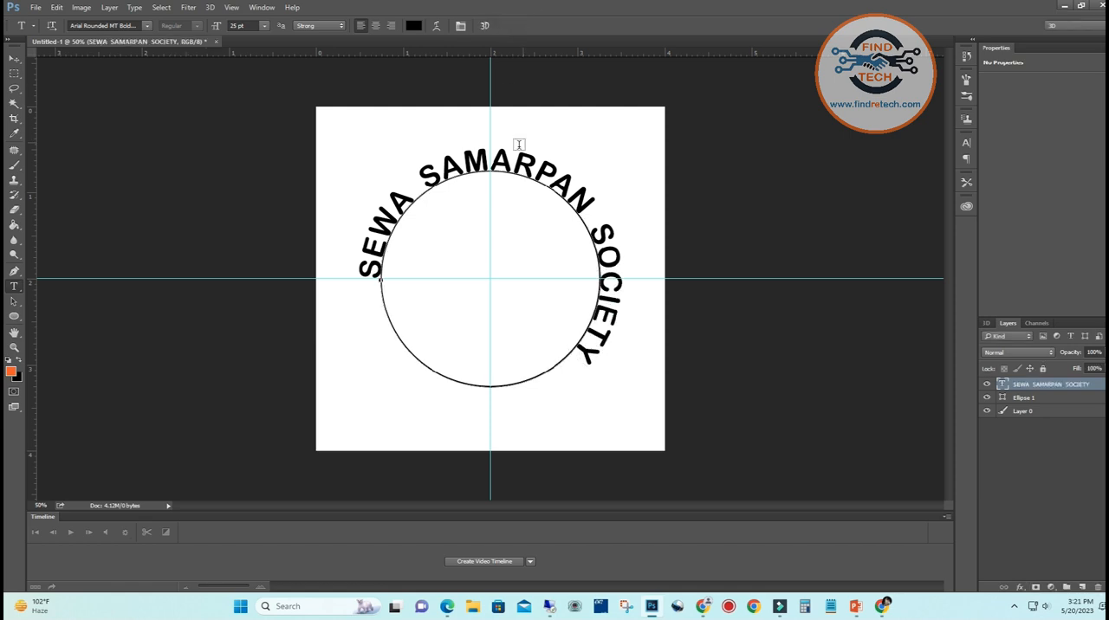
click(13, 58)
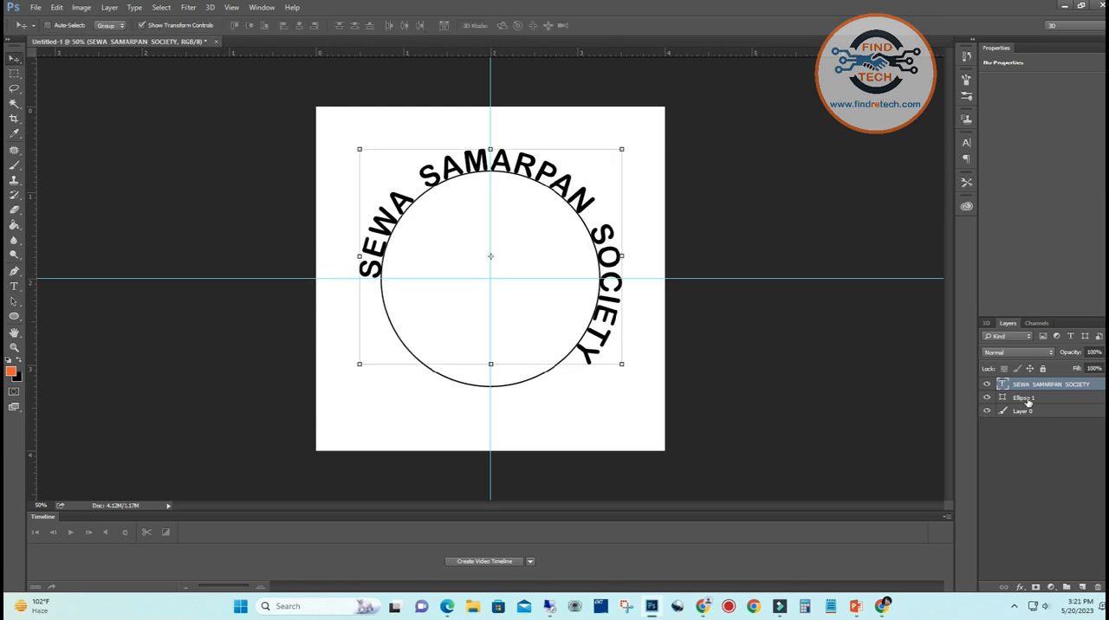
Reduce the font size of the whole curved text to 20 pt
click(14, 287)
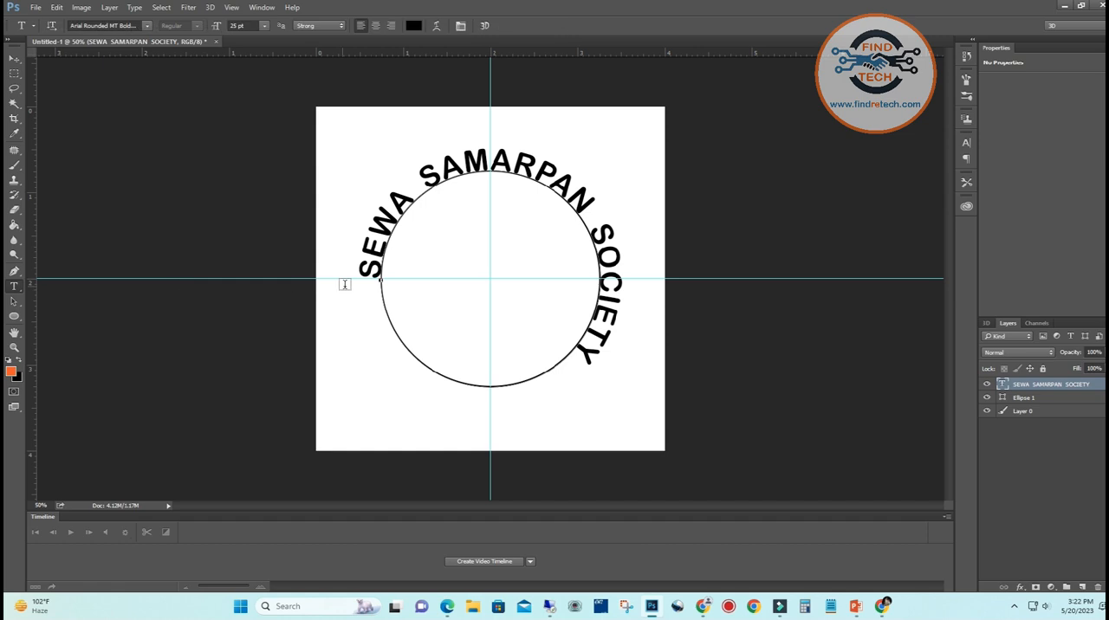
drag(369, 278, 606, 391)
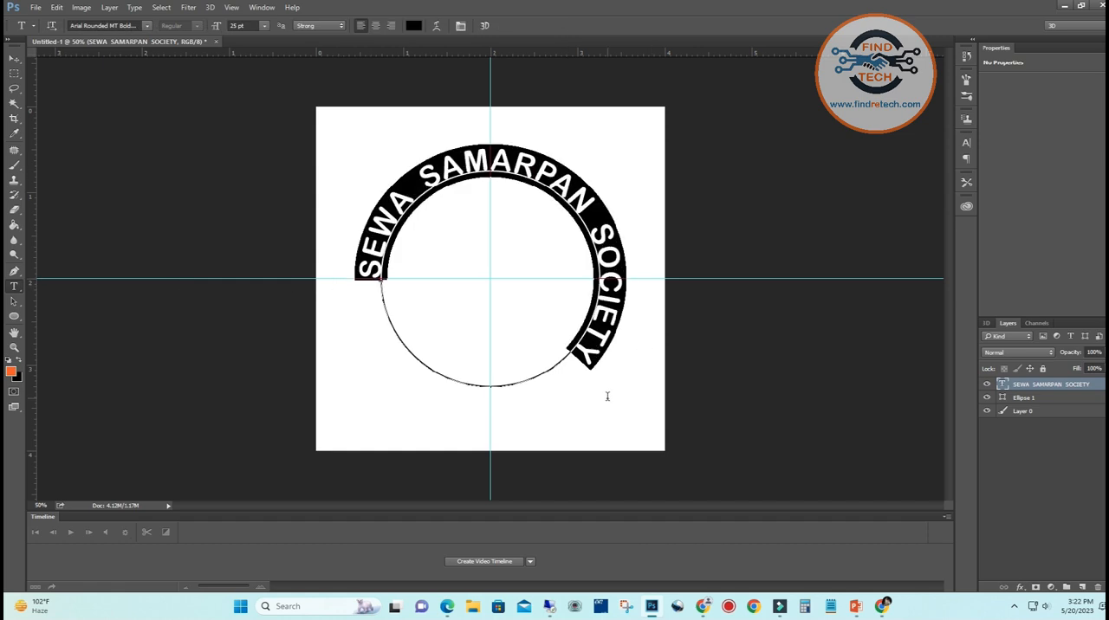
click(234, 26)
drag(235, 25, 220, 30)
text(20)
key(Return)
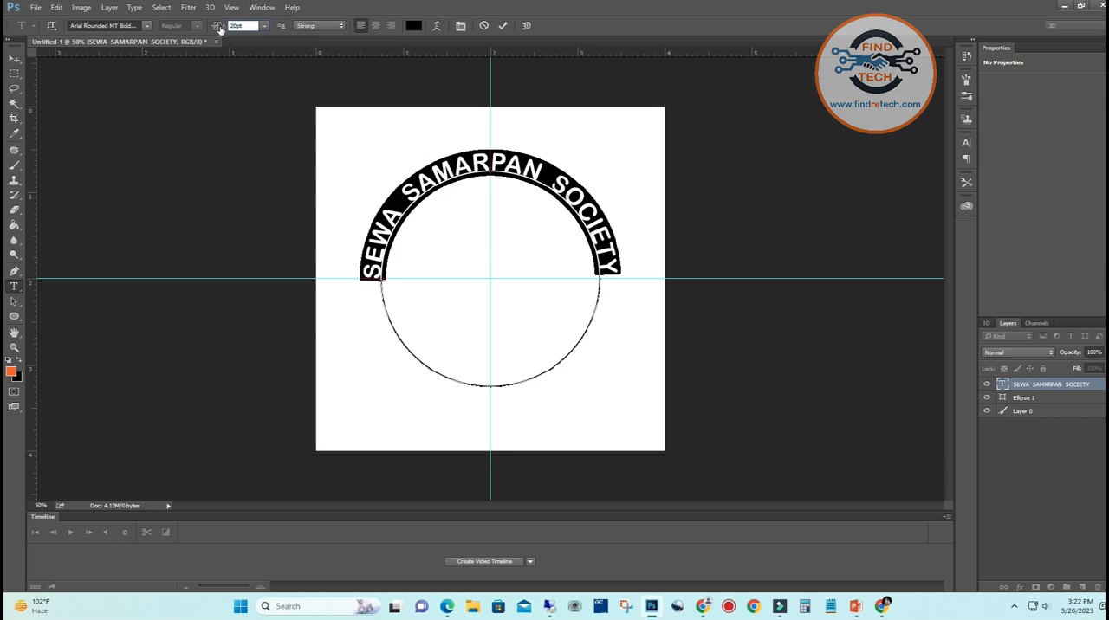
click(503, 25)
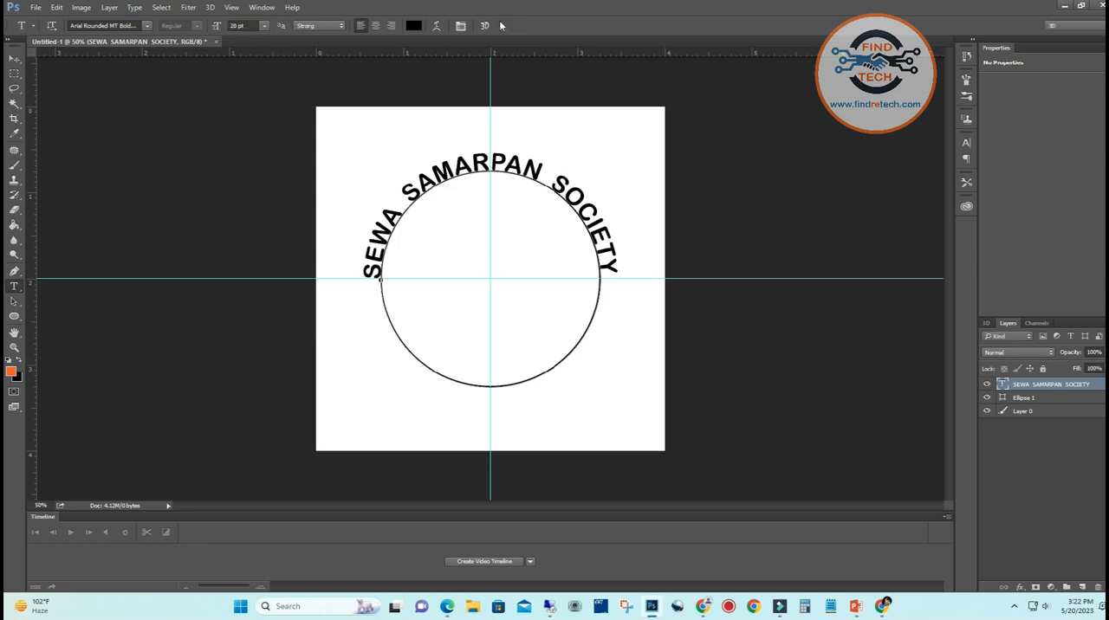
Transform the curved text, rotating it about 1.12° clockwise and enlarging it slightly so it sits just outside the circle
click(14, 58)
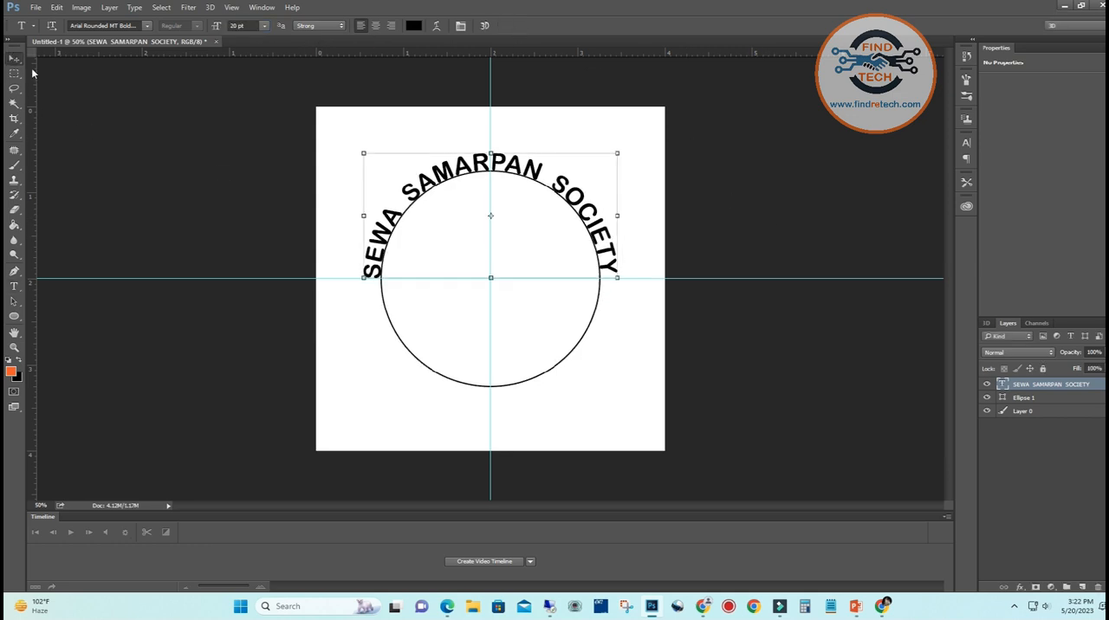
click(631, 194)
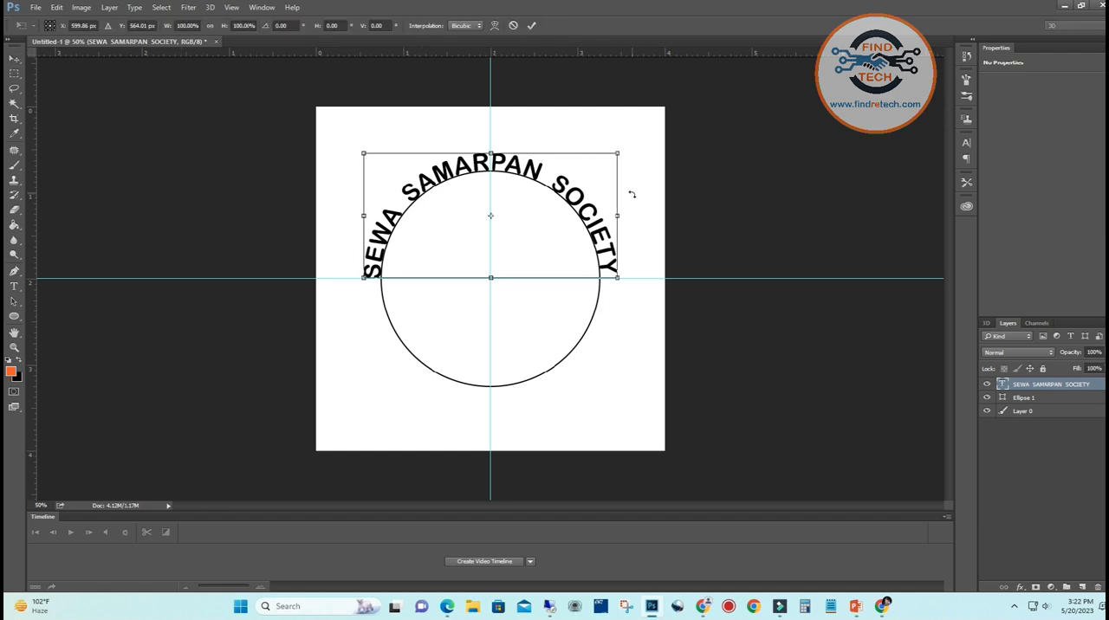
drag(632, 195, 633, 195)
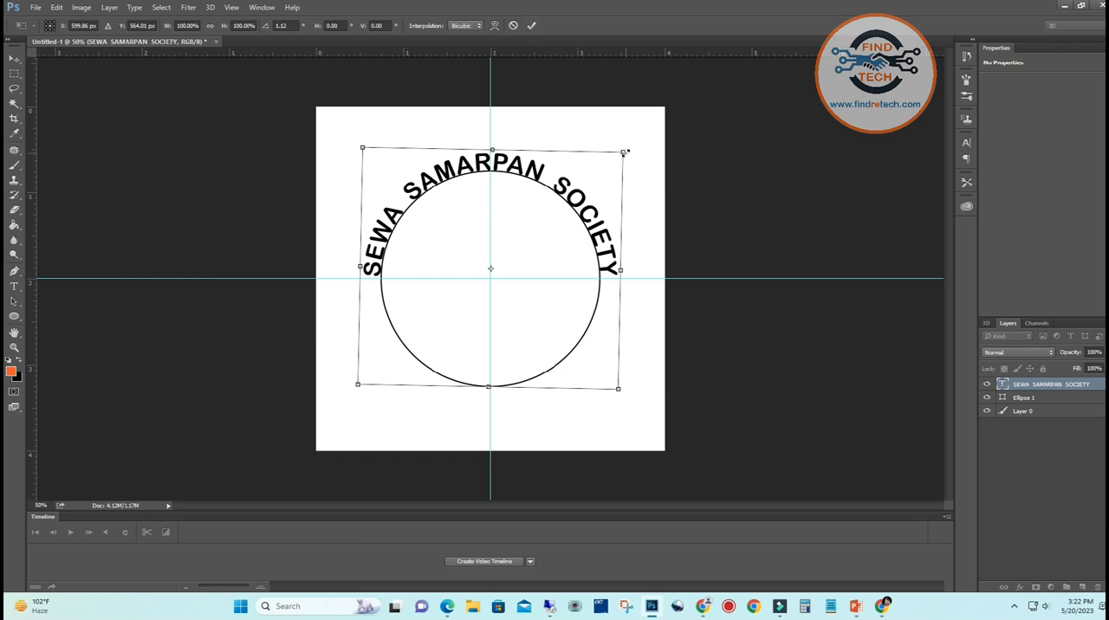
drag(624, 150, 629, 147)
click(532, 26)
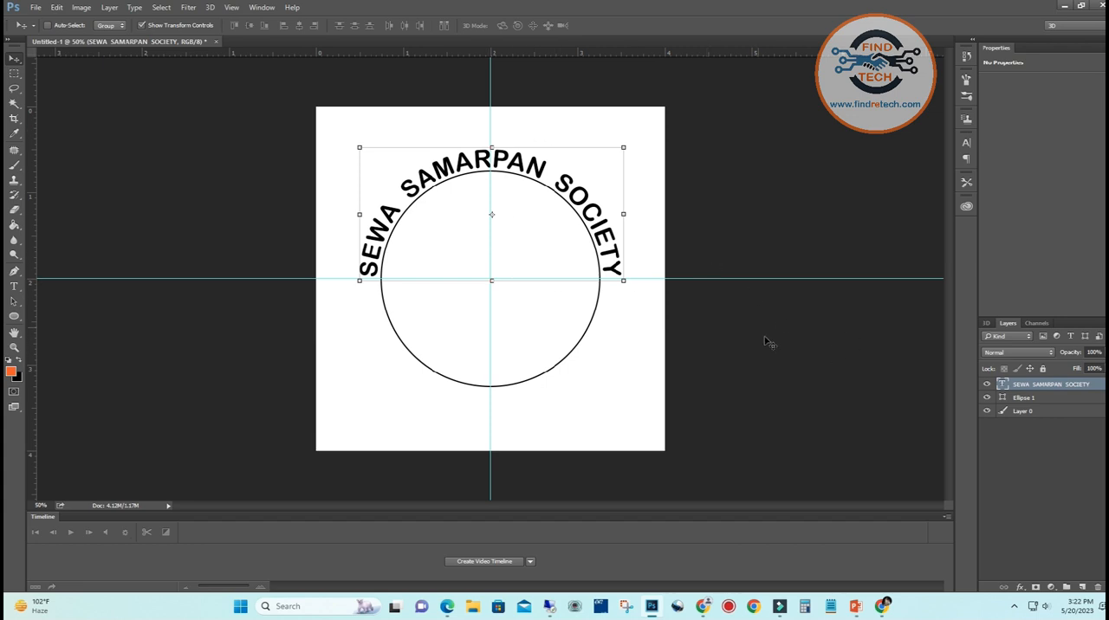
Add a thin cyan gradient Stroke effect around the outside of the curved text's letters
click(1020, 587)
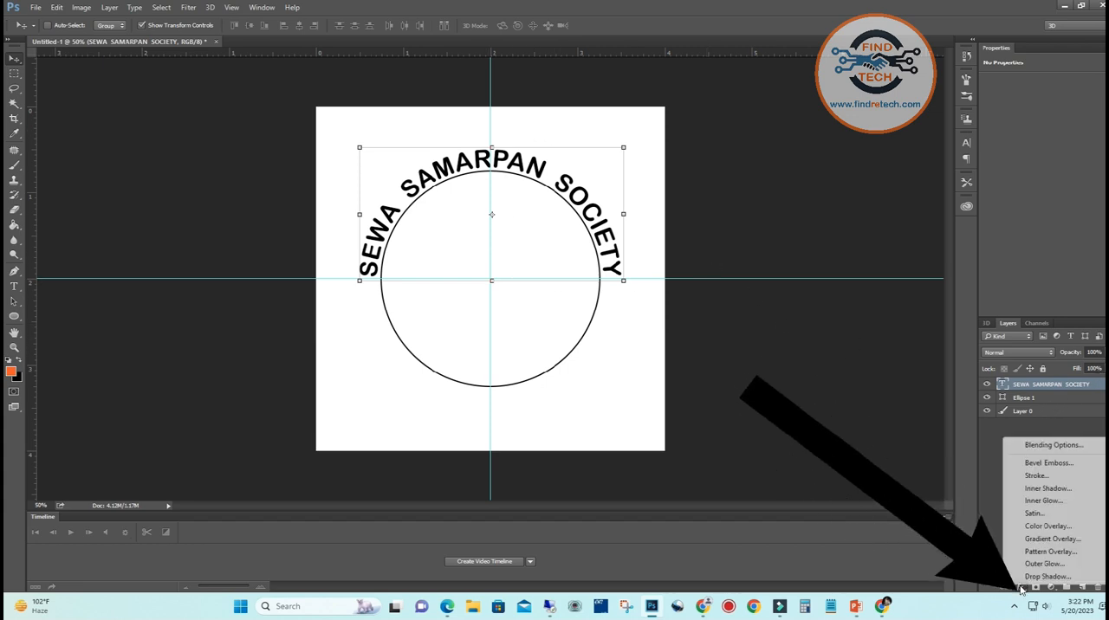
click(1038, 477)
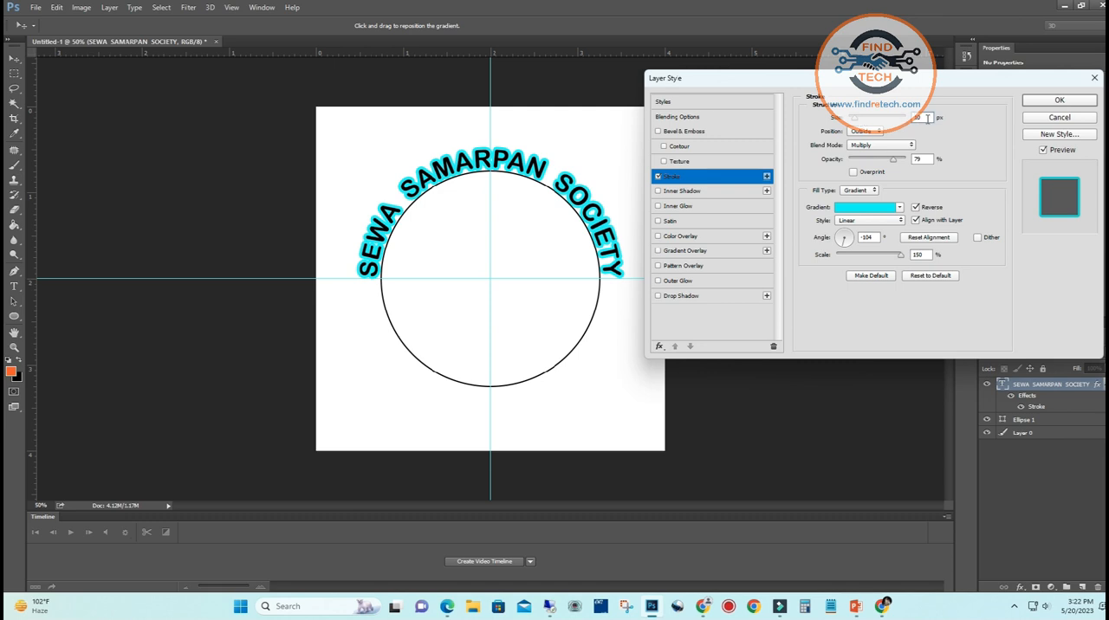
key(Return)
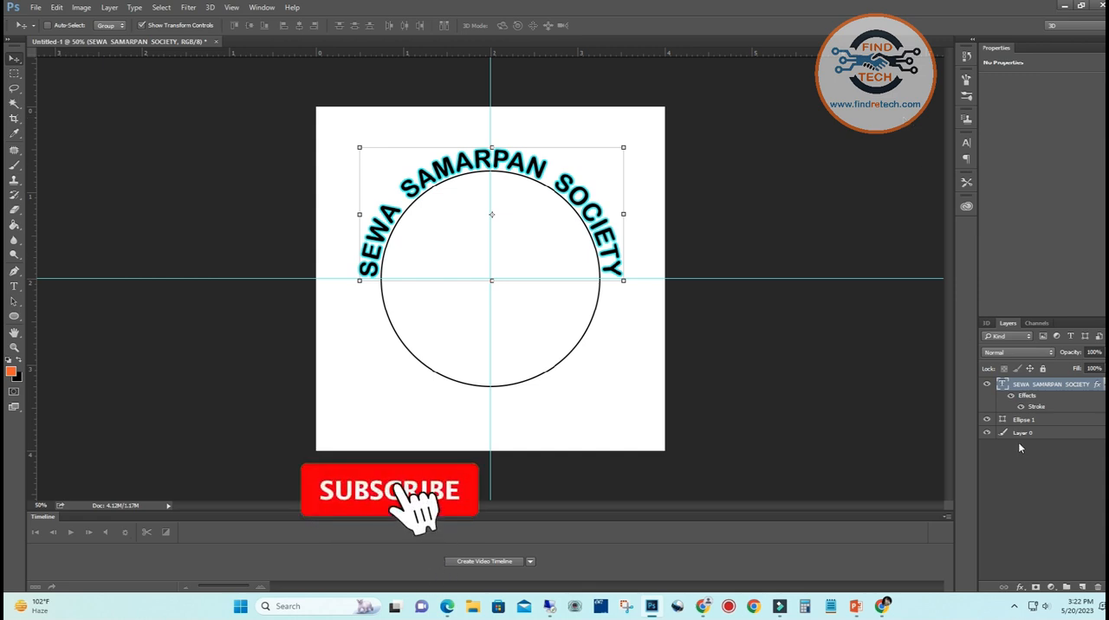
Add a Bevel & Emboss effect with 50% depth to the curved text, including a Contour with its range increased above 50%
click(1023, 589)
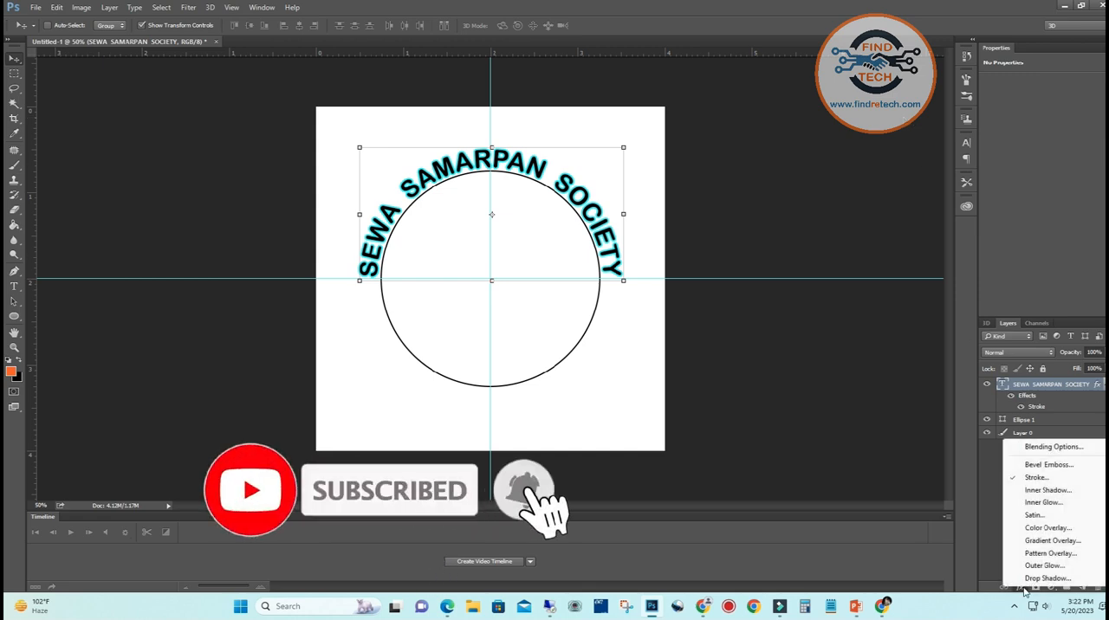
click(1034, 407)
double_click(1034, 407)
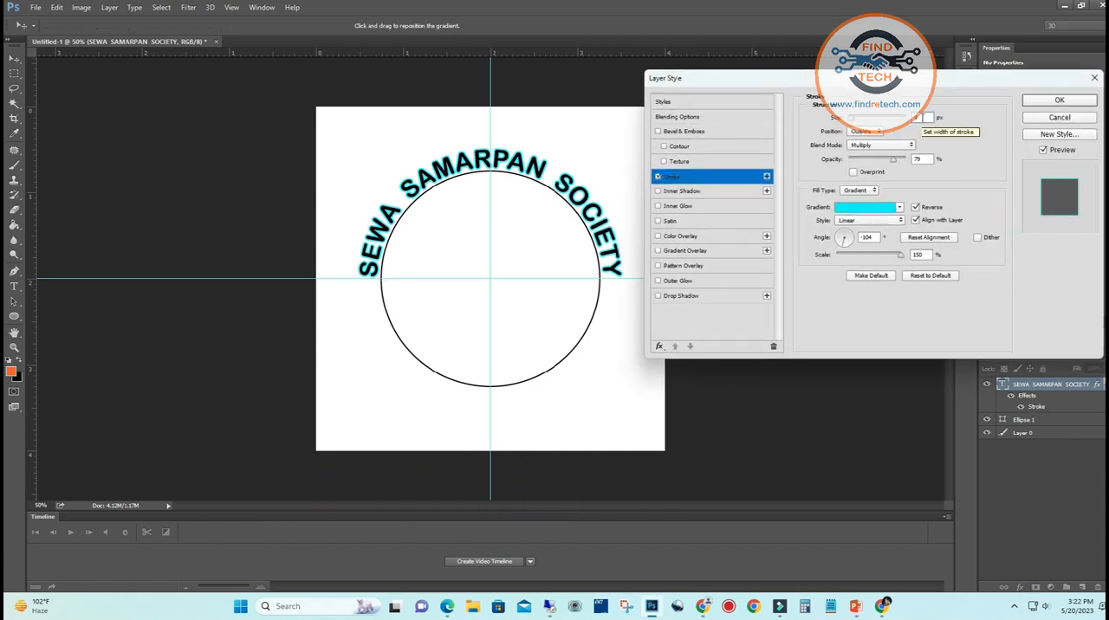
click(683, 132)
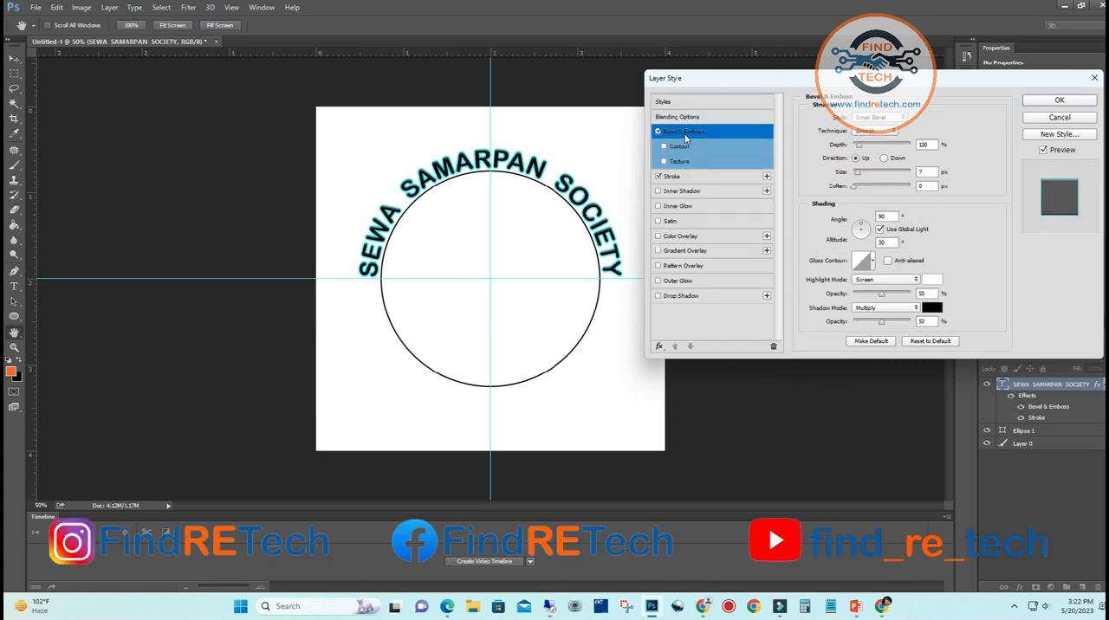
drag(929, 145, 899, 143)
text(50)
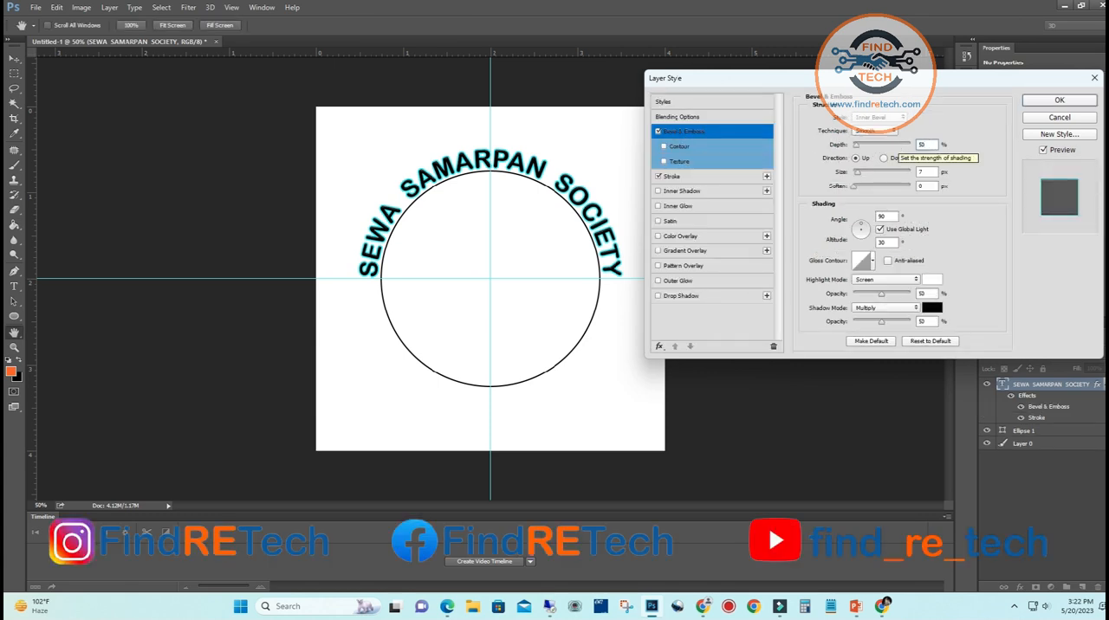
click(674, 147)
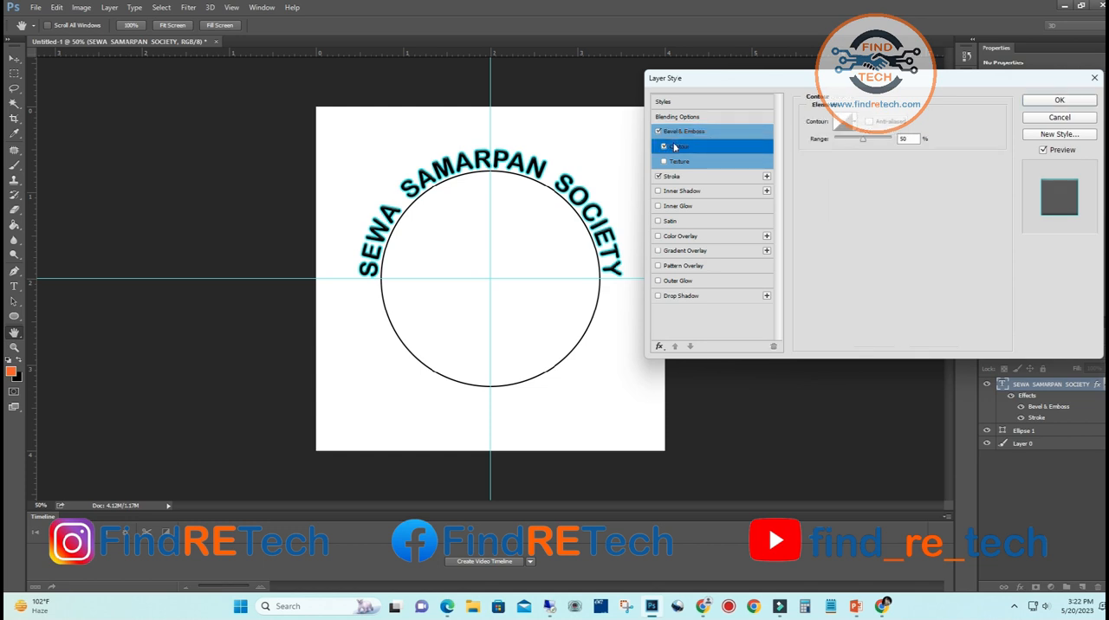
drag(854, 142, 883, 146)
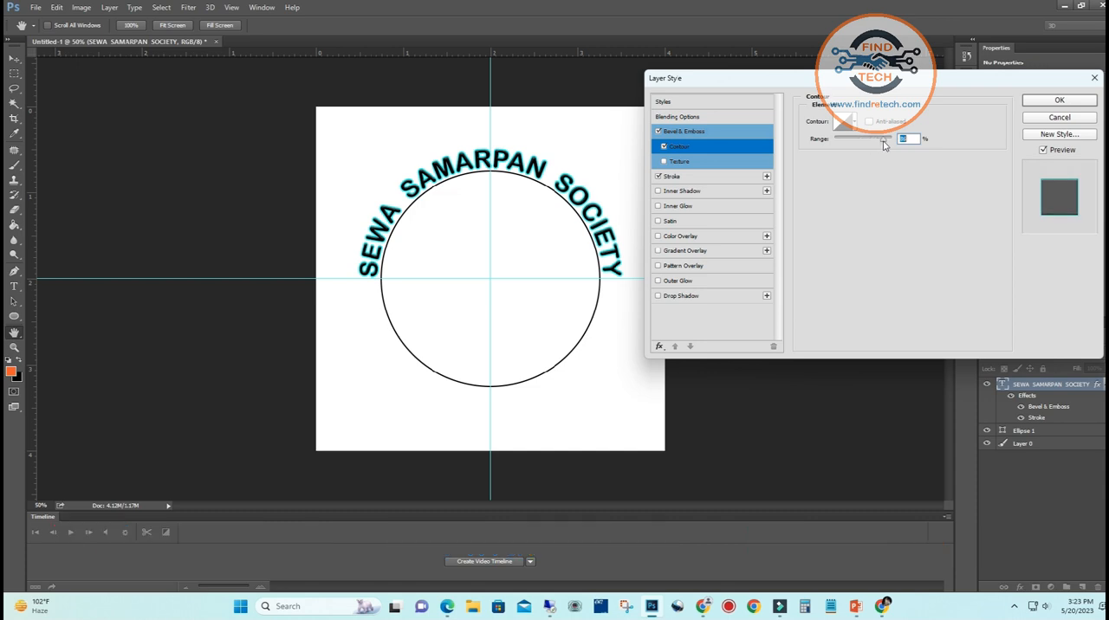
click(1051, 102)
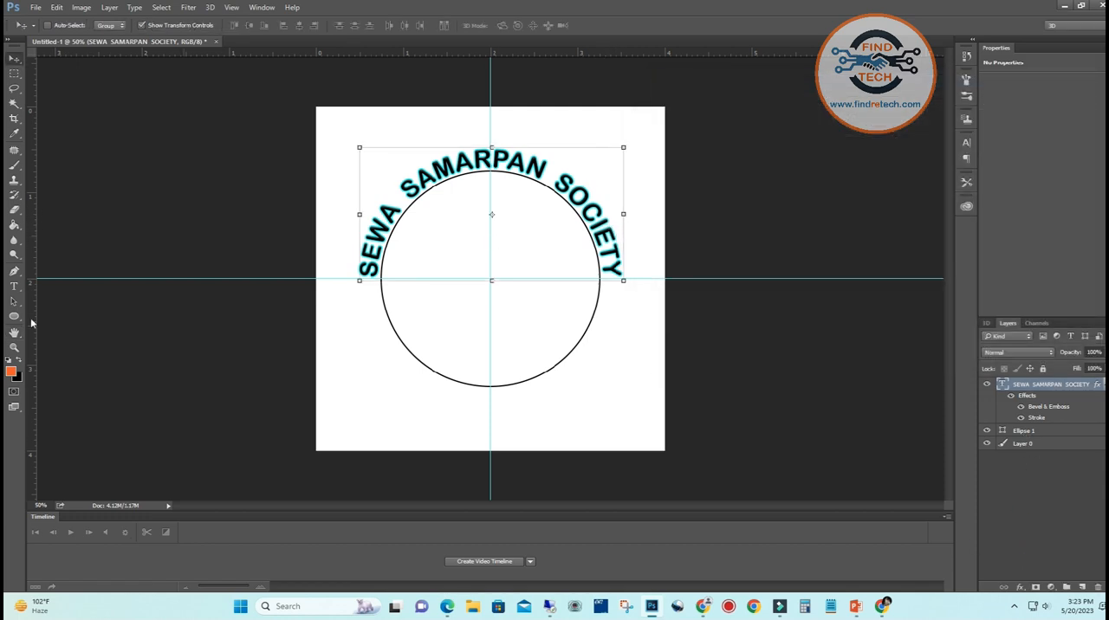
Recolor the entire curved text to white (ffffff) and commit the edit
click(14, 286)
drag(369, 263, 527, 165)
drag(364, 273, 624, 279)
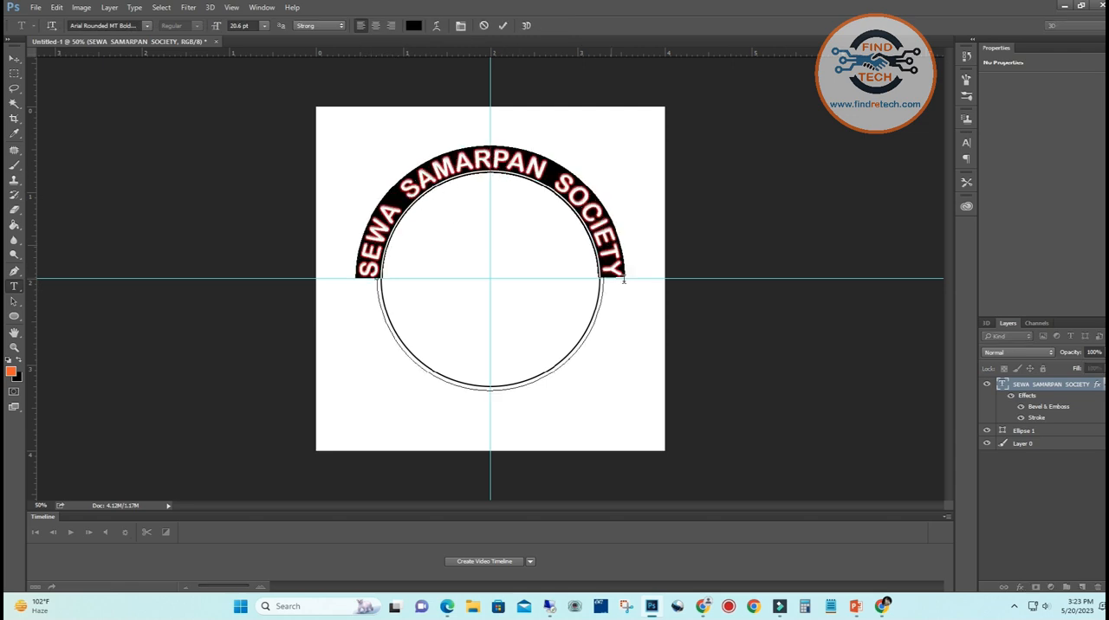
click(413, 25)
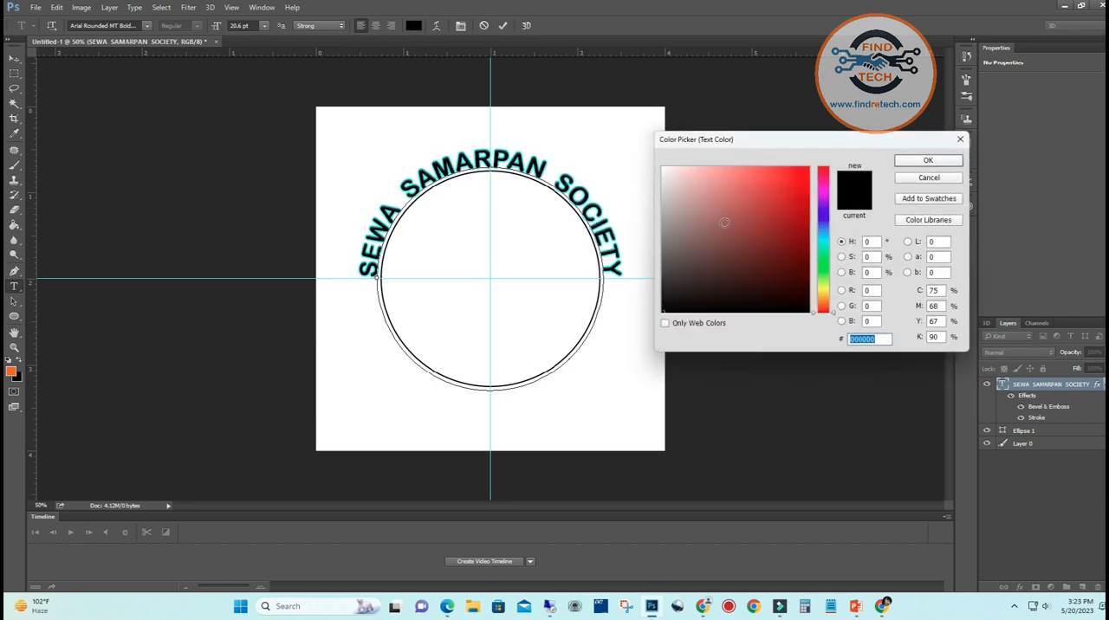
text(ffffff)
click(926, 162)
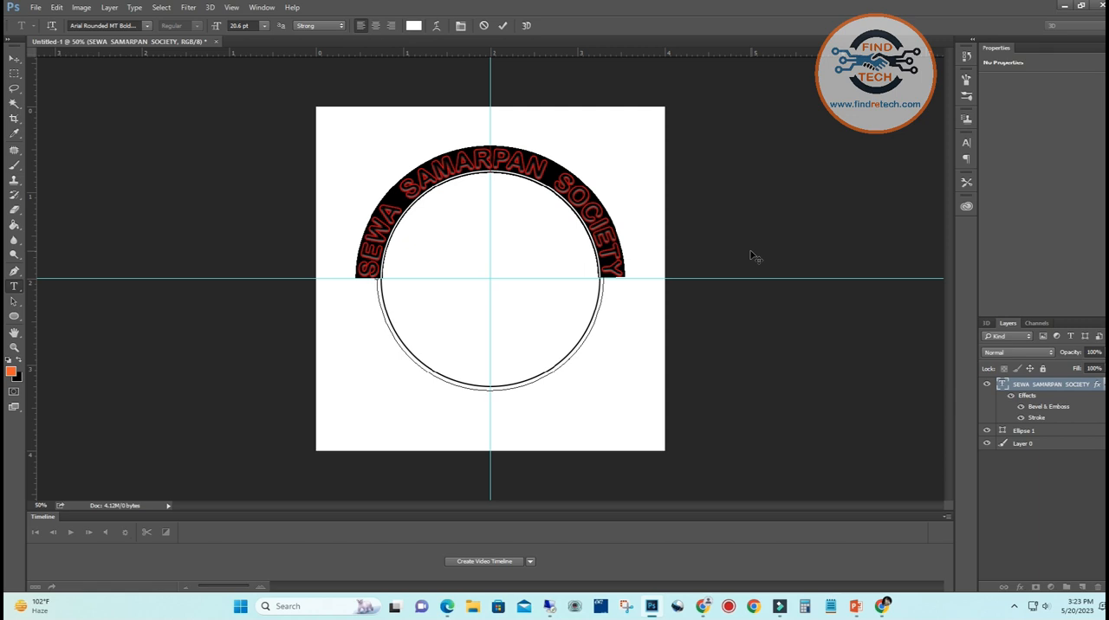
click(502, 25)
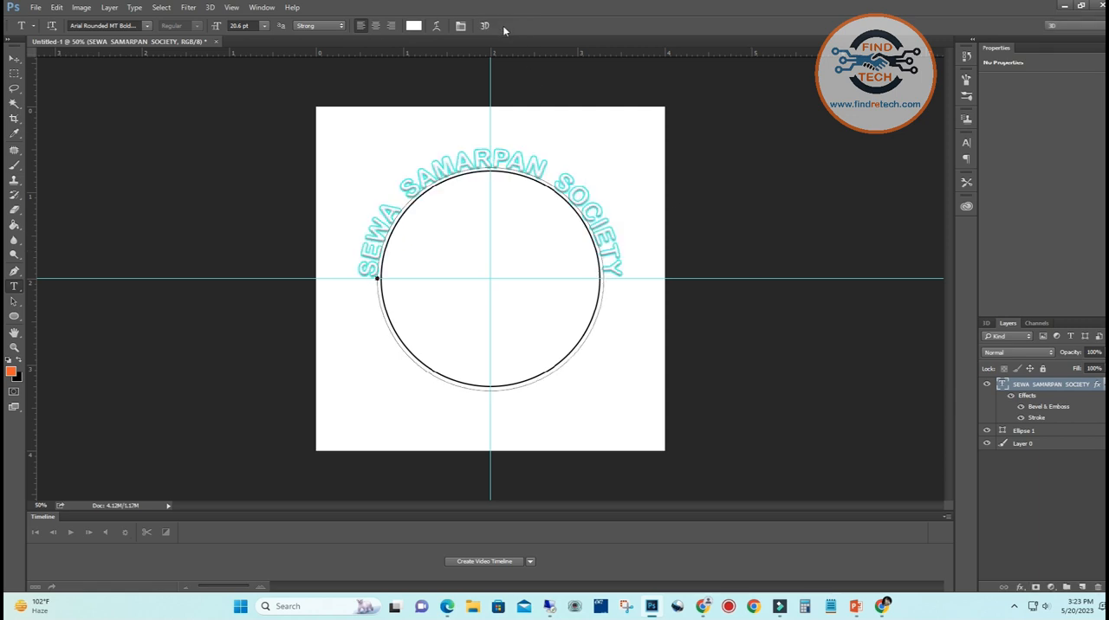
Draw a circle about 944 px wide, centred on the guide intersection, directly above Layer 0 and enclosing the curved text
click(1029, 445)
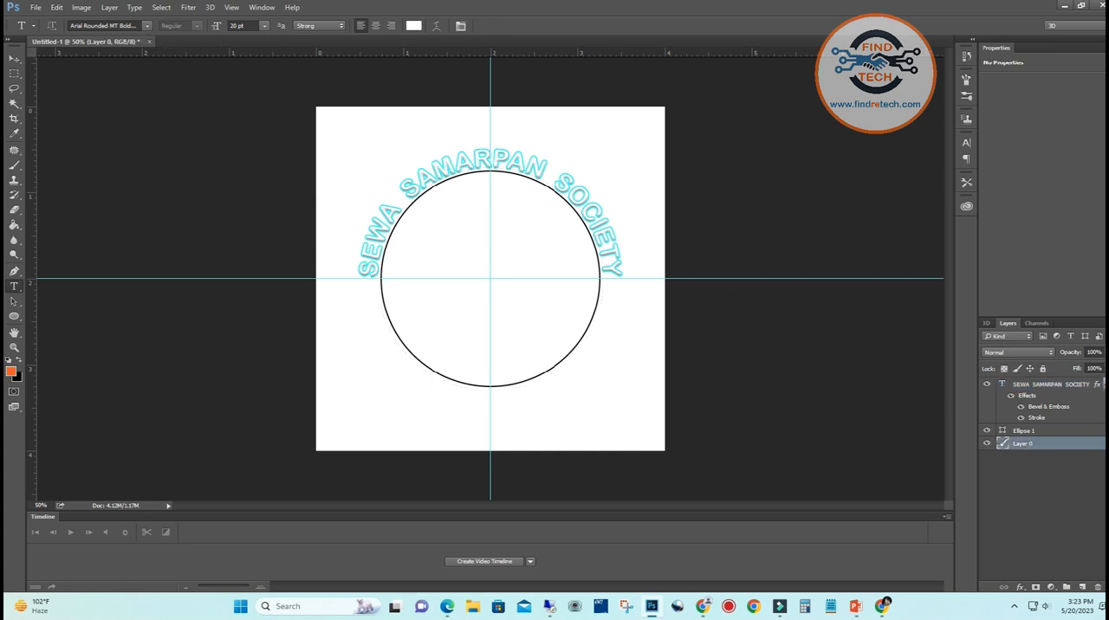
click(14, 316)
drag(489, 278, 621, 415)
drag(626, 417, 627, 419)
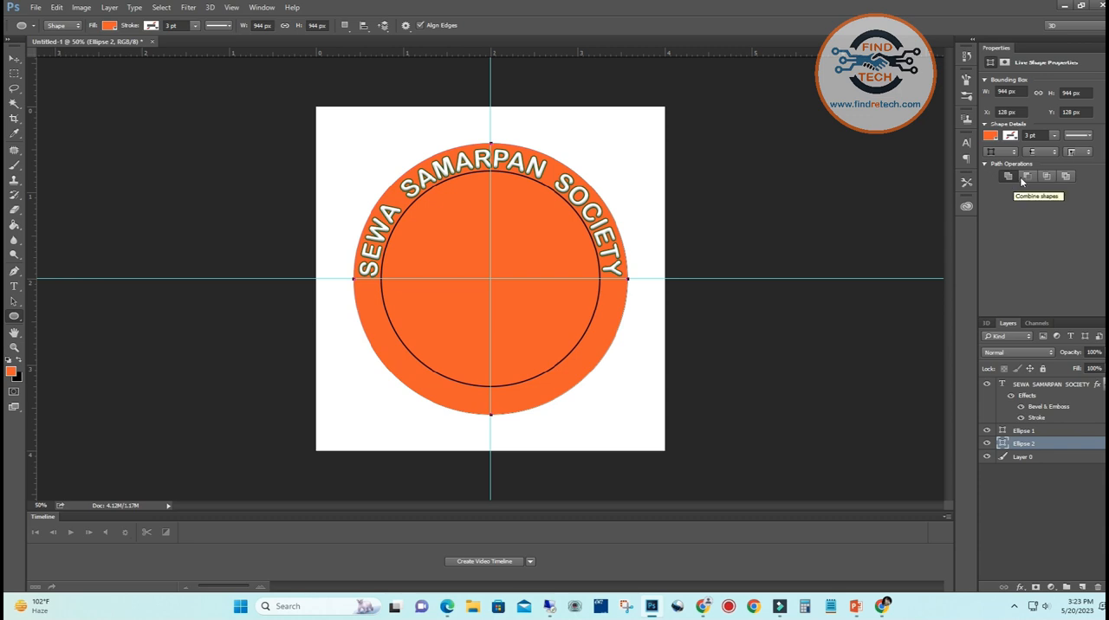
Remove the orange fill from the large outer circle
click(1011, 136)
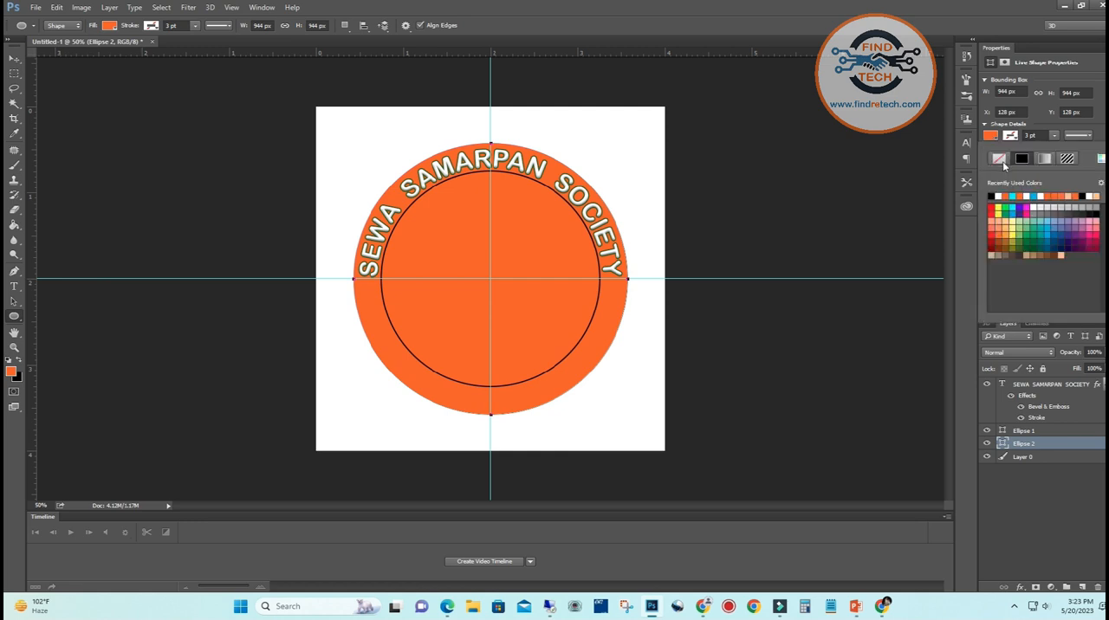
click(1000, 161)
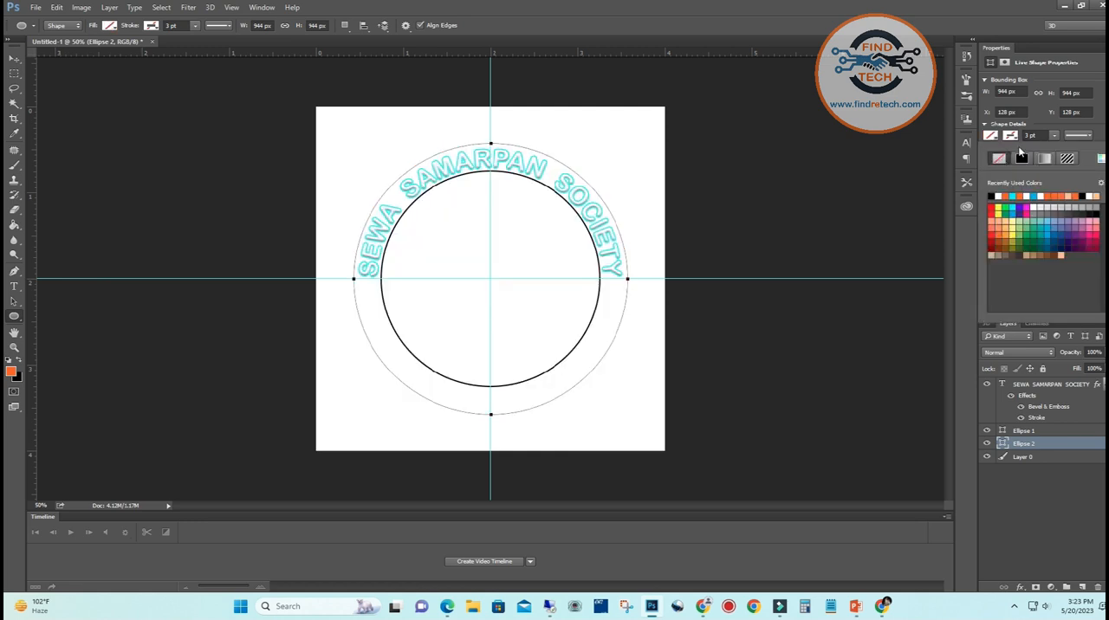
click(997, 196)
click(996, 139)
click(997, 139)
click(999, 159)
Give the large outer circle a white stroke 2 pt wide
click(1011, 136)
click(1014, 137)
click(1013, 137)
click(993, 195)
click(1029, 135)
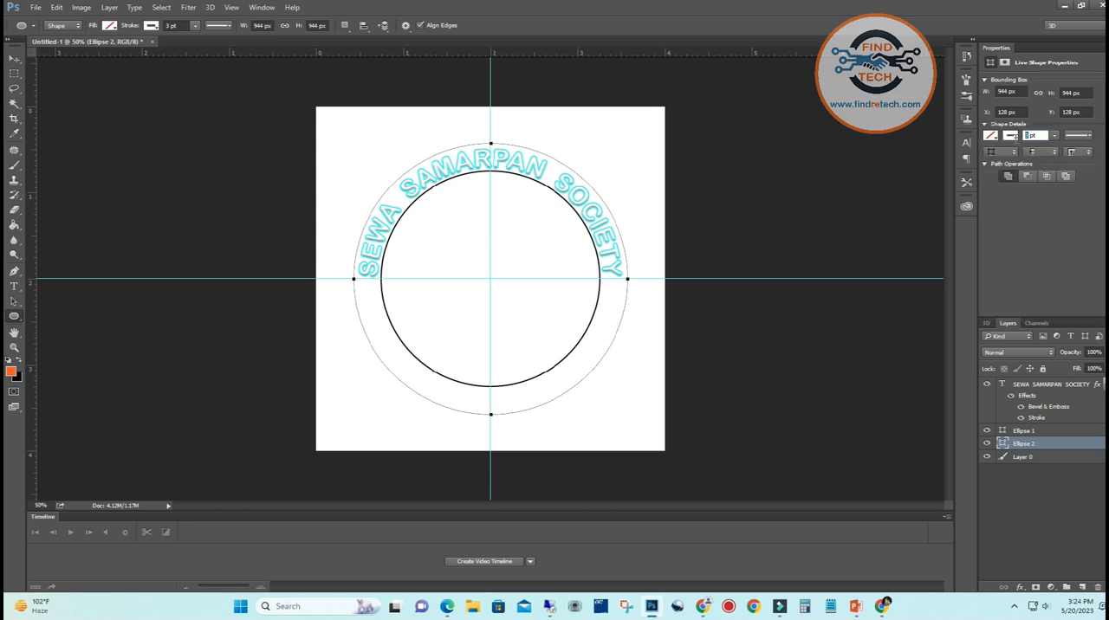
text(8)
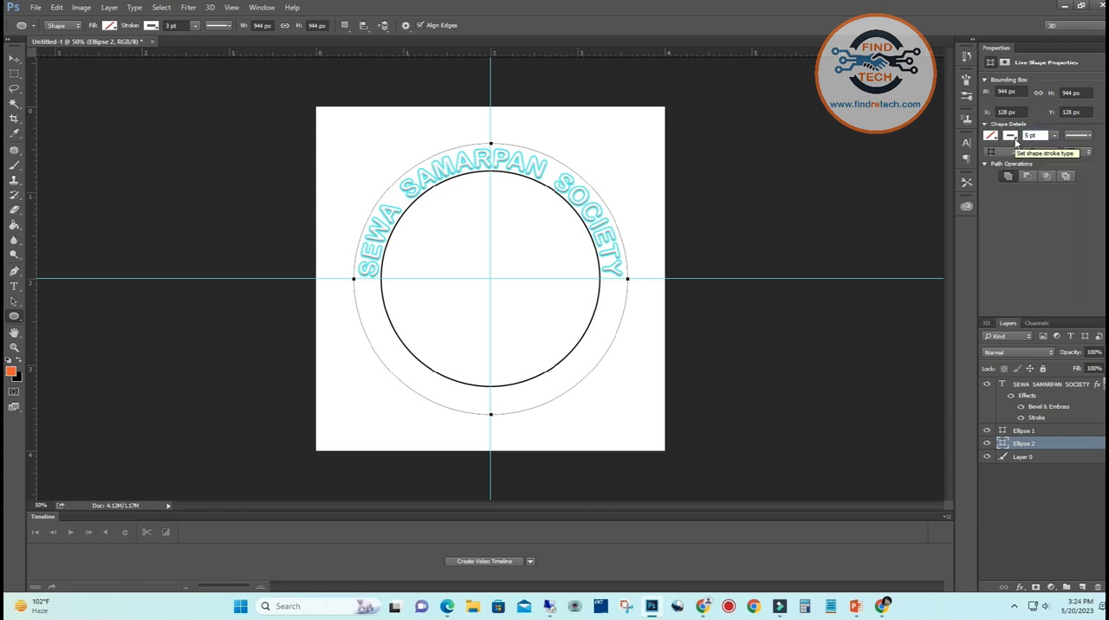
key(BackSpace)
text(2)
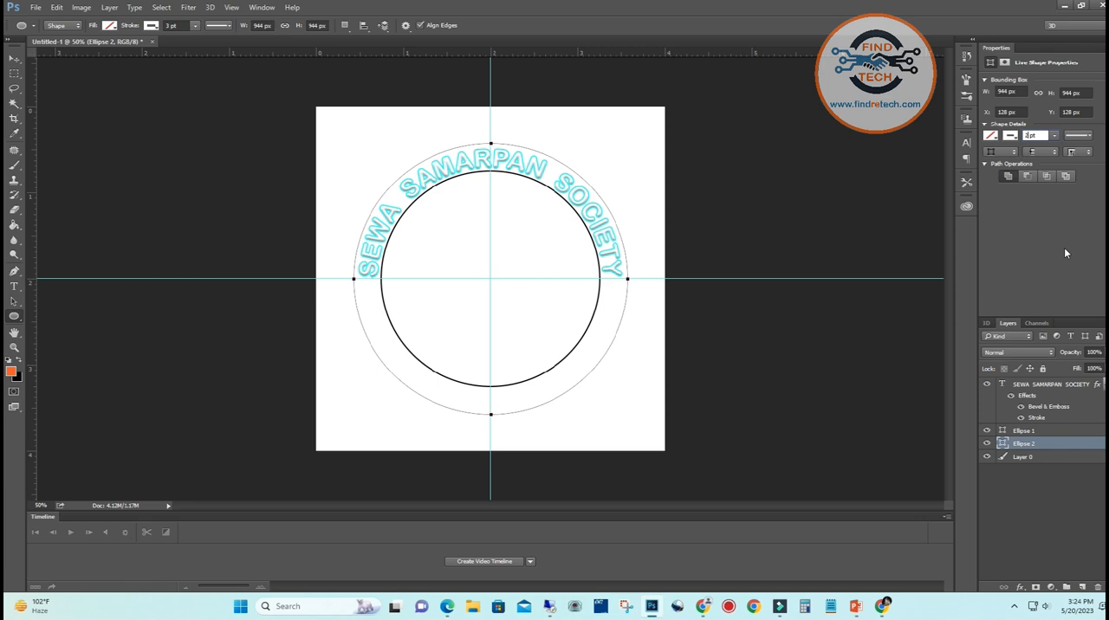
key(Return)
Lower the depth of the curved text's Bevel & Emboss effect to about 2%
click(1030, 397)
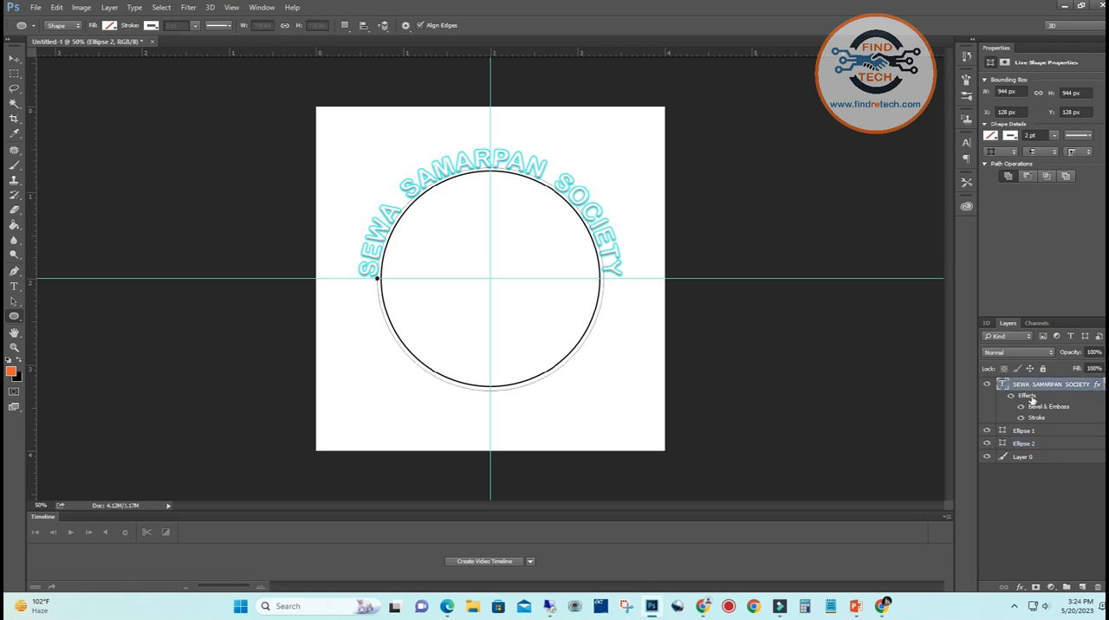
double_click(1030, 397)
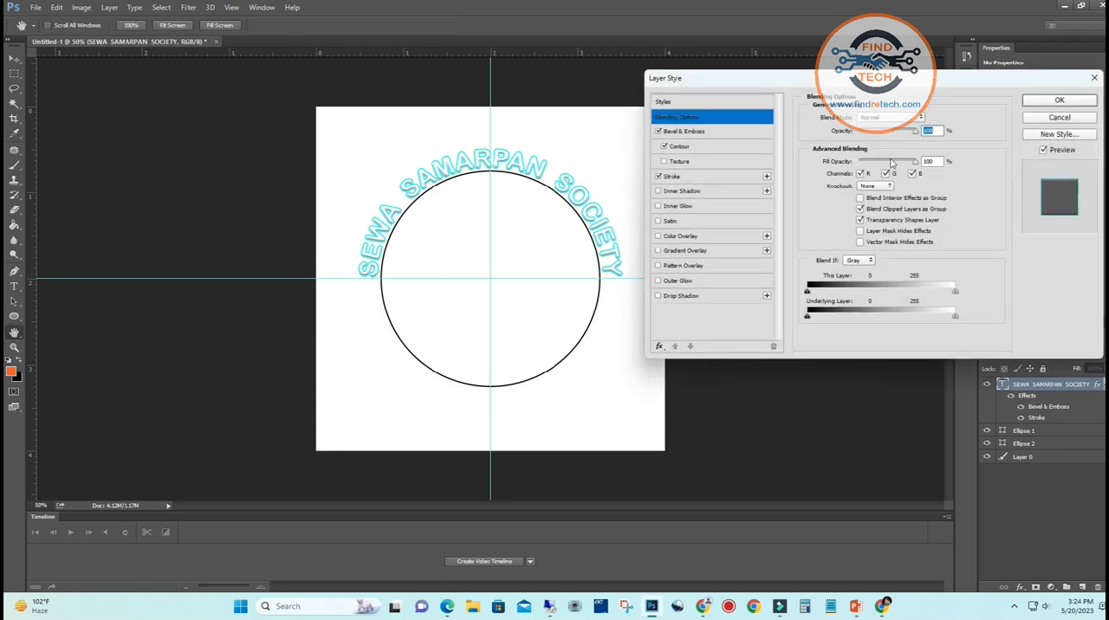
click(707, 135)
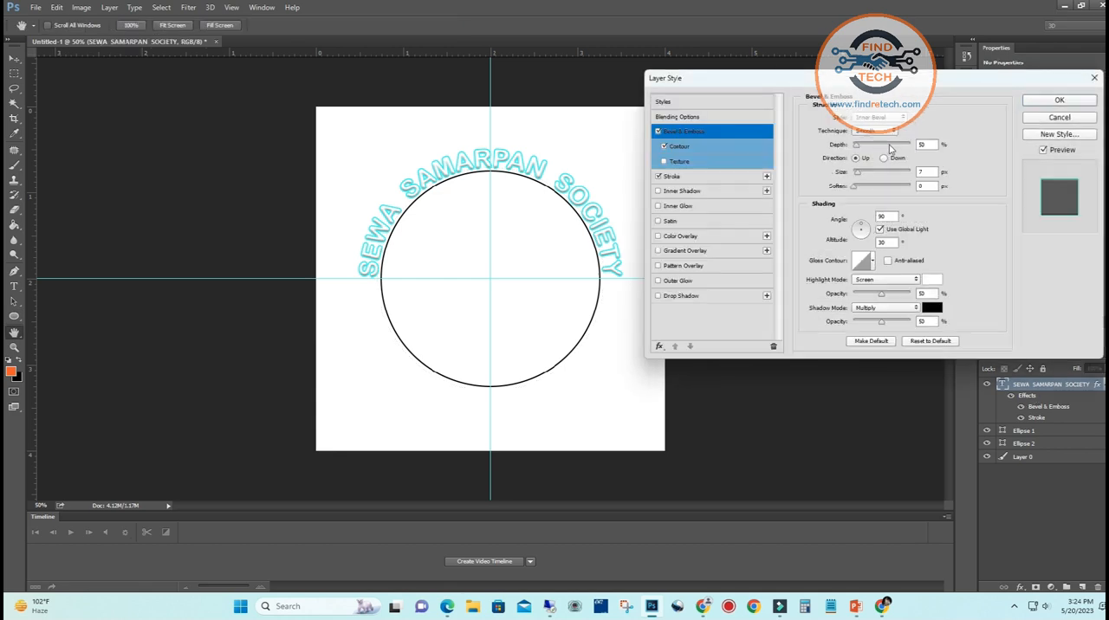
mouse_move(858, 148)
mouse_down()
mouse_move(870, 149)
mouse_move(852, 149)
mouse_up()
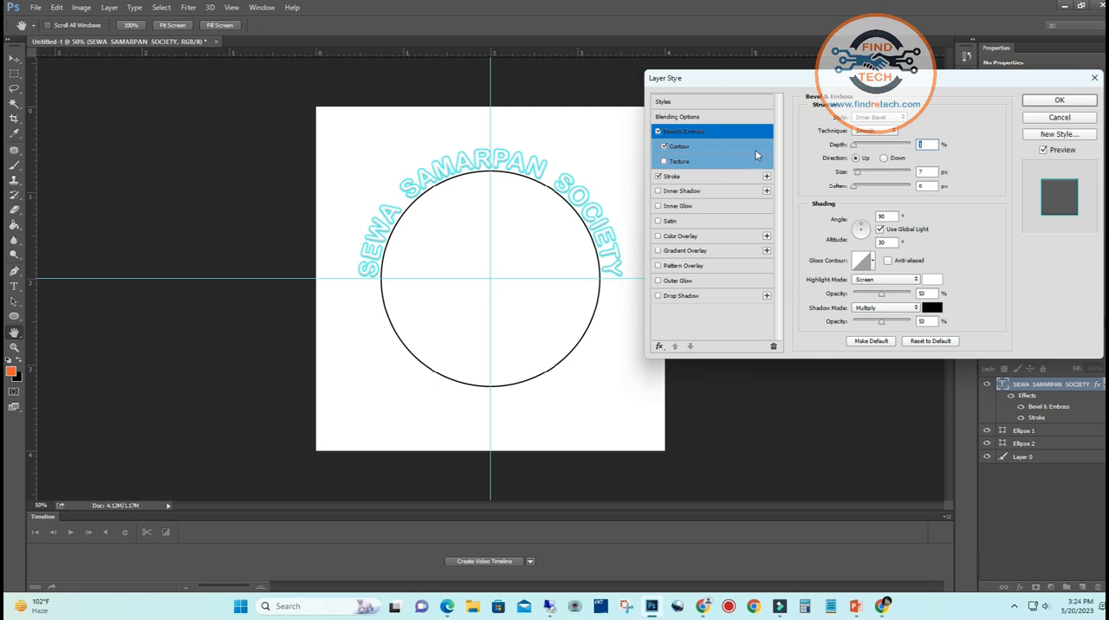
Set the curved text's Contour range to about 92% and add Inner Glow and Gradient Overlay effects
click(688, 153)
drag(883, 143, 895, 146)
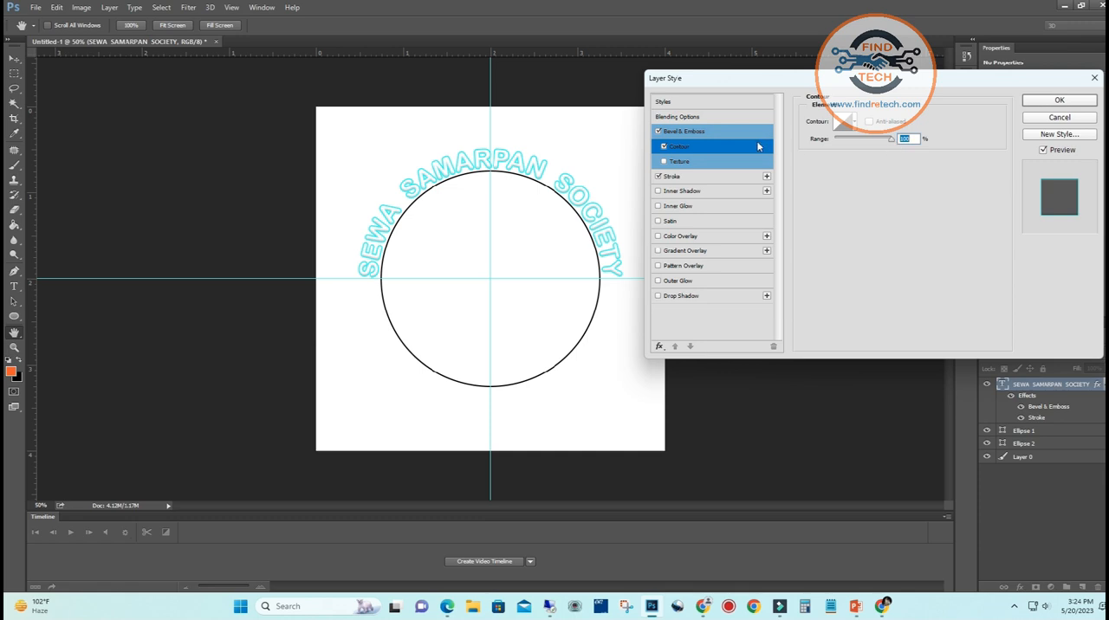
click(697, 133)
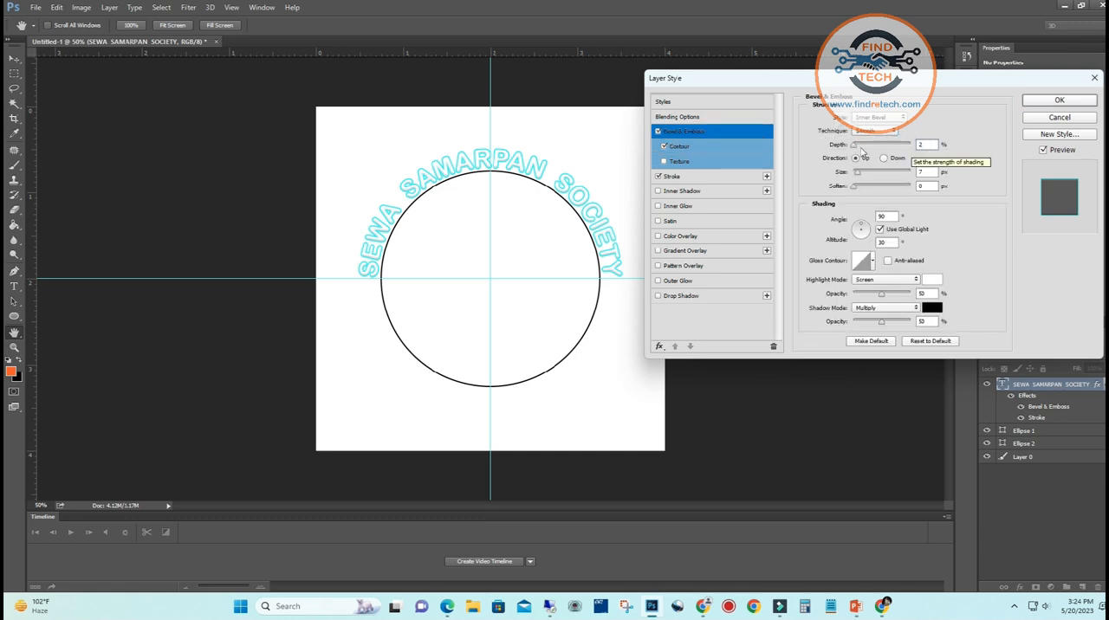
click(677, 147)
mouse_move(892, 144)
mouse_down()
mouse_move(862, 139)
mouse_move(888, 139)
mouse_up()
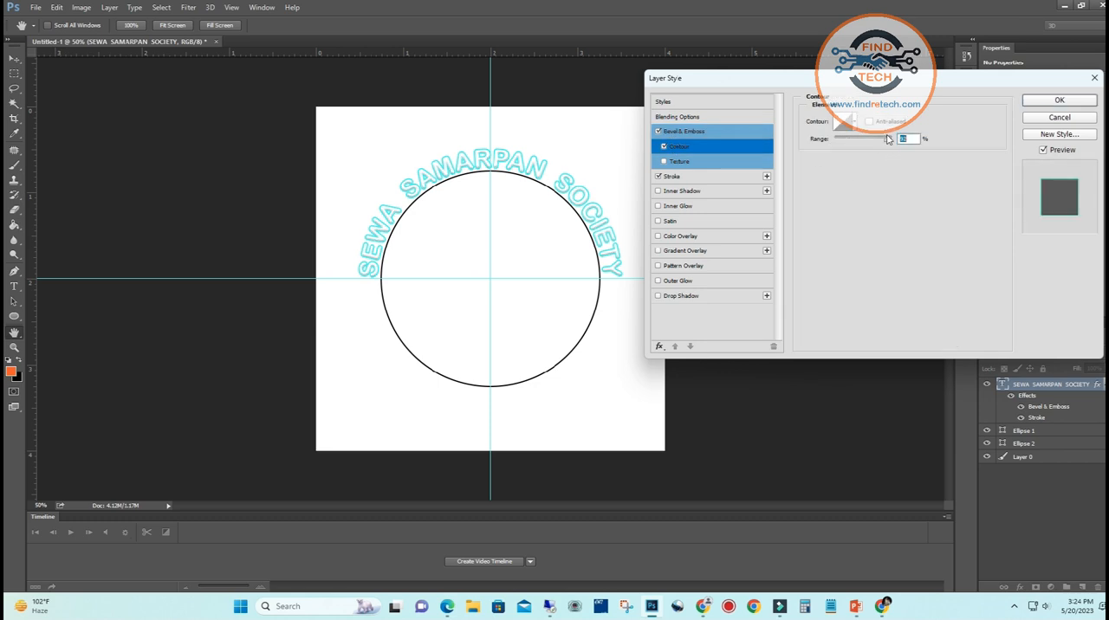
click(686, 180)
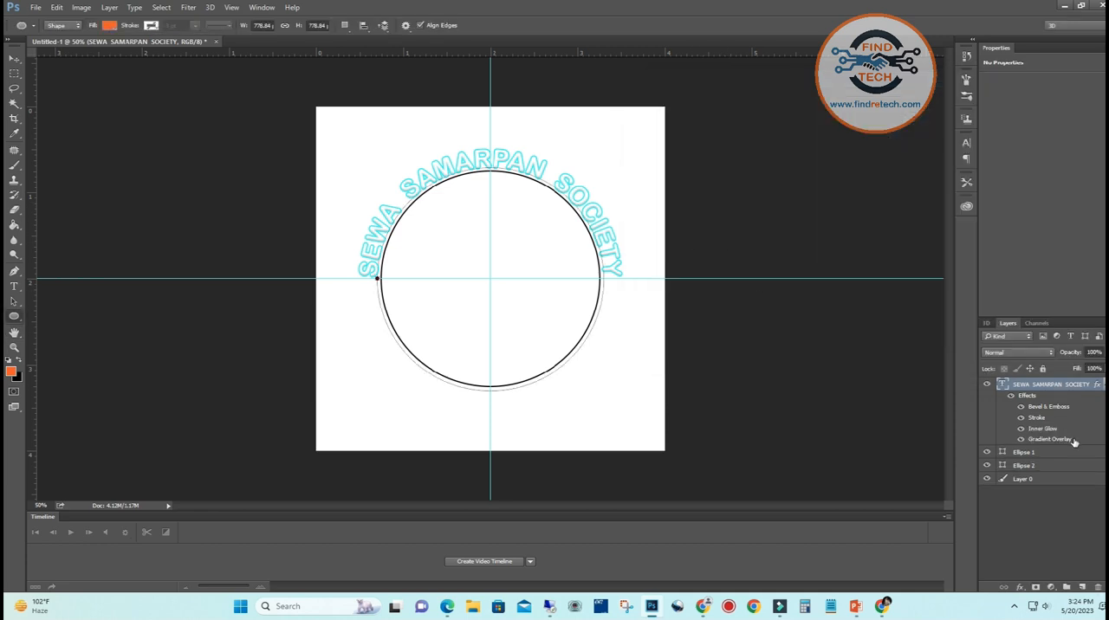
Hide the white background layer, Layer 0, keeping the outer circle's layer selected
click(1023, 455)
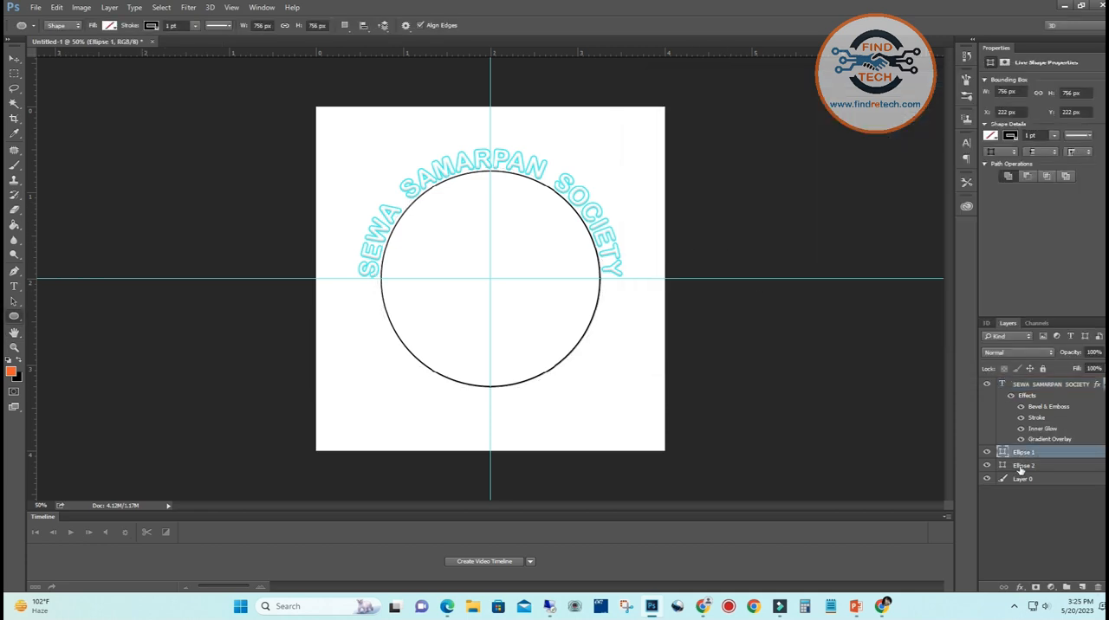
click(1022, 467)
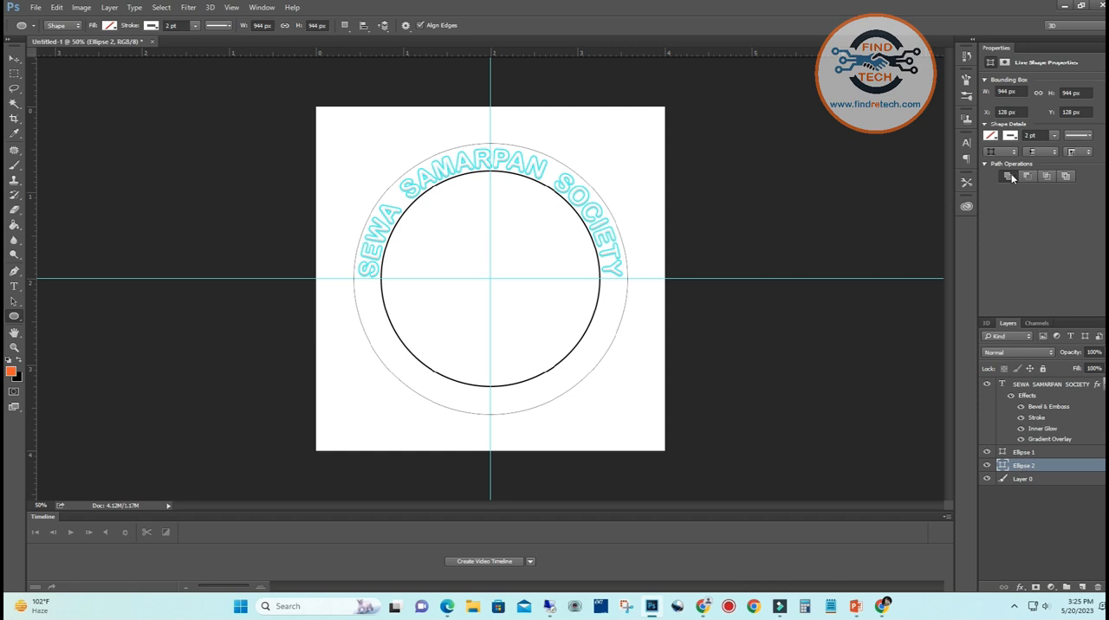
click(986, 479)
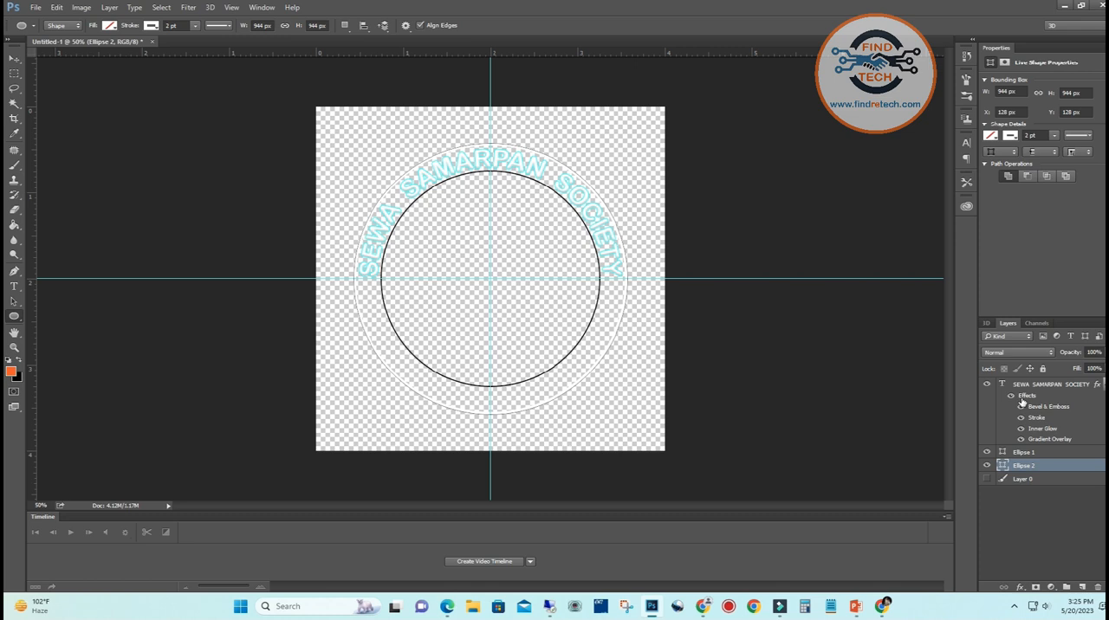
click(14, 58)
Save the logo as a PNG in the TEST folder under a name beginning with TEST, using Smallest / Slow compression and no interlacing
click(37, 8)
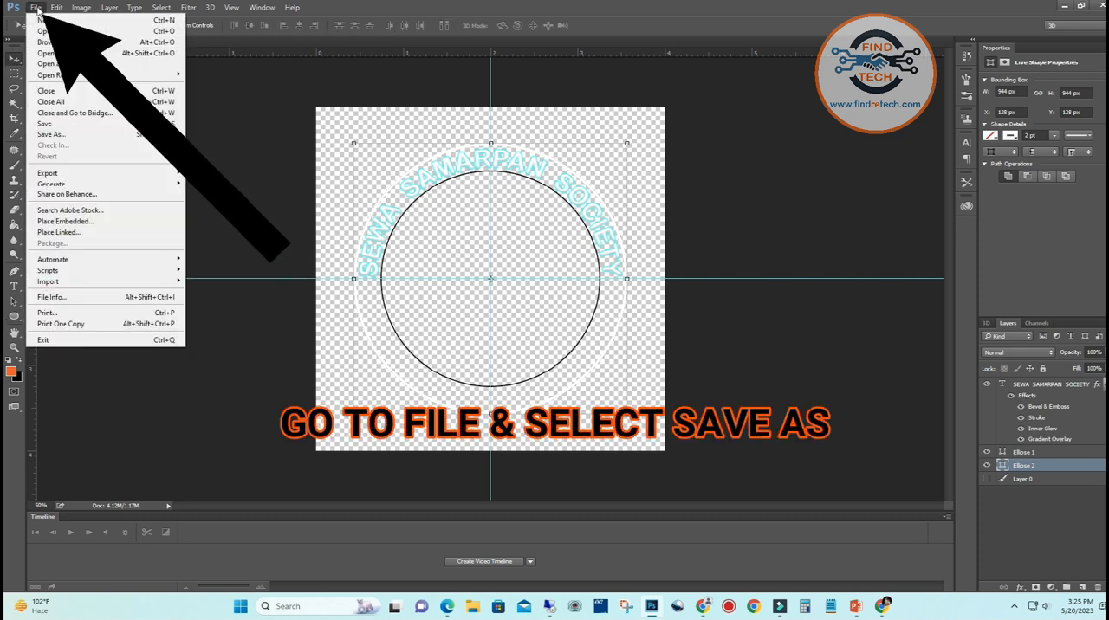
click(60, 135)
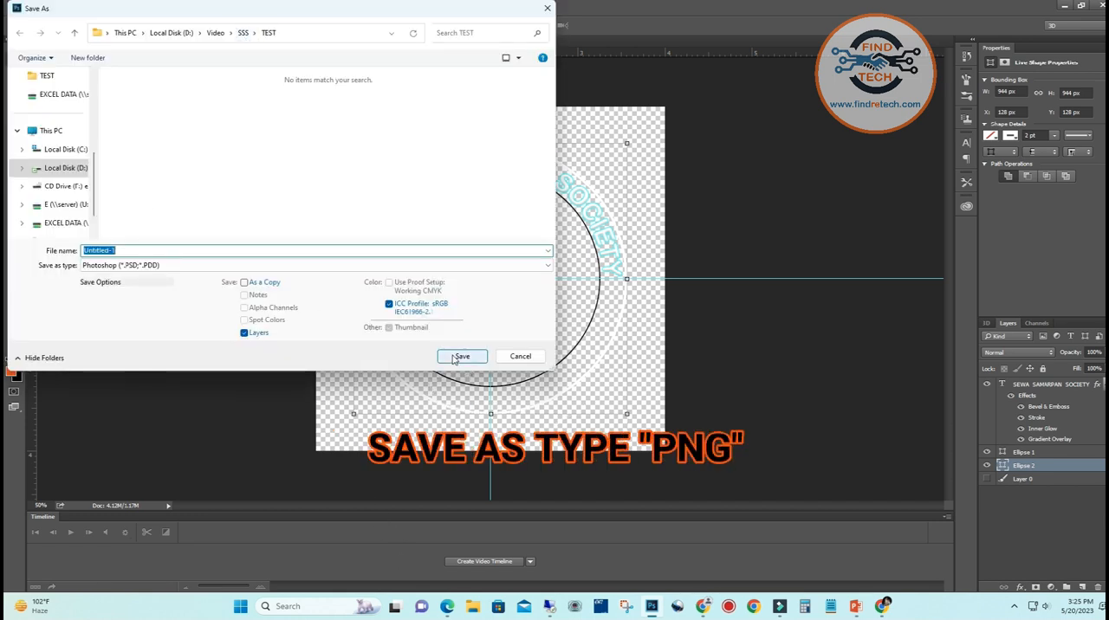
click(180, 266)
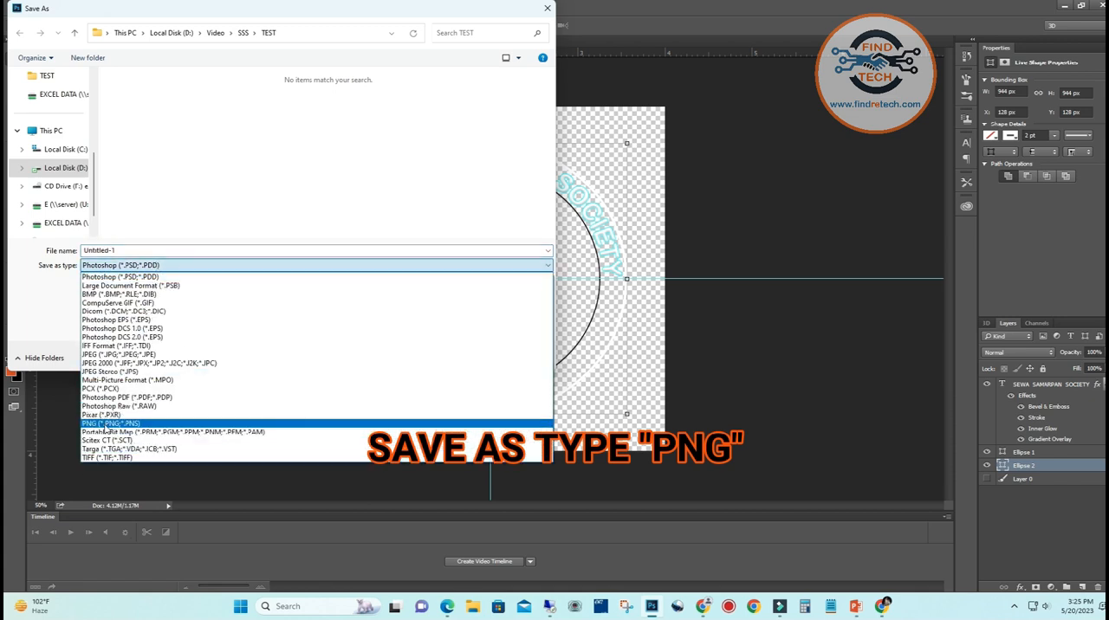
click(106, 425)
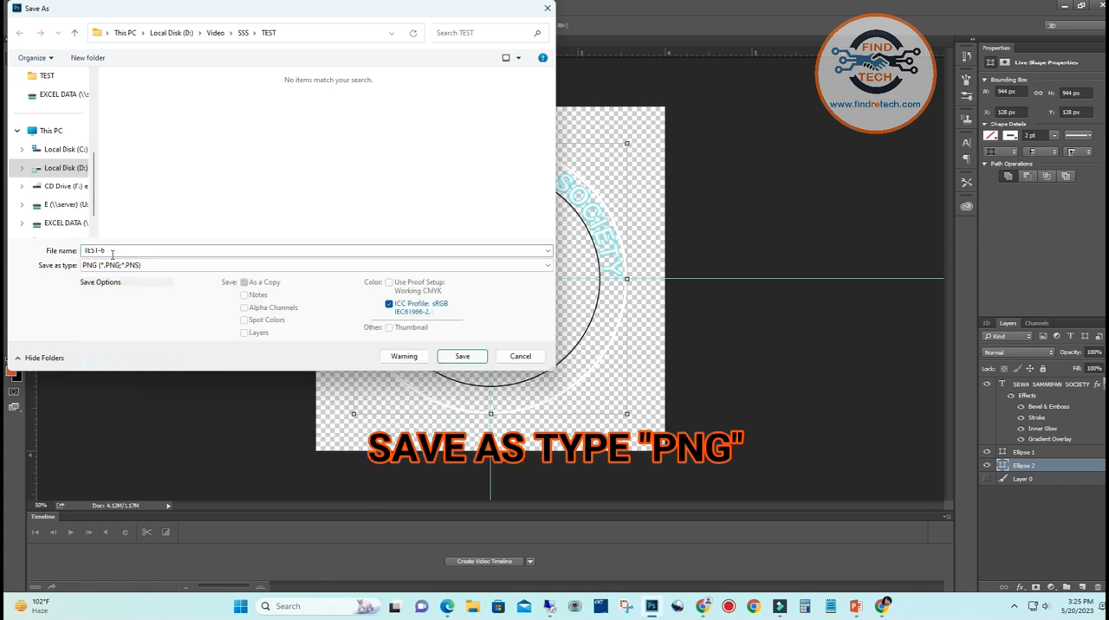
click(114, 251)
double_click(115, 251)
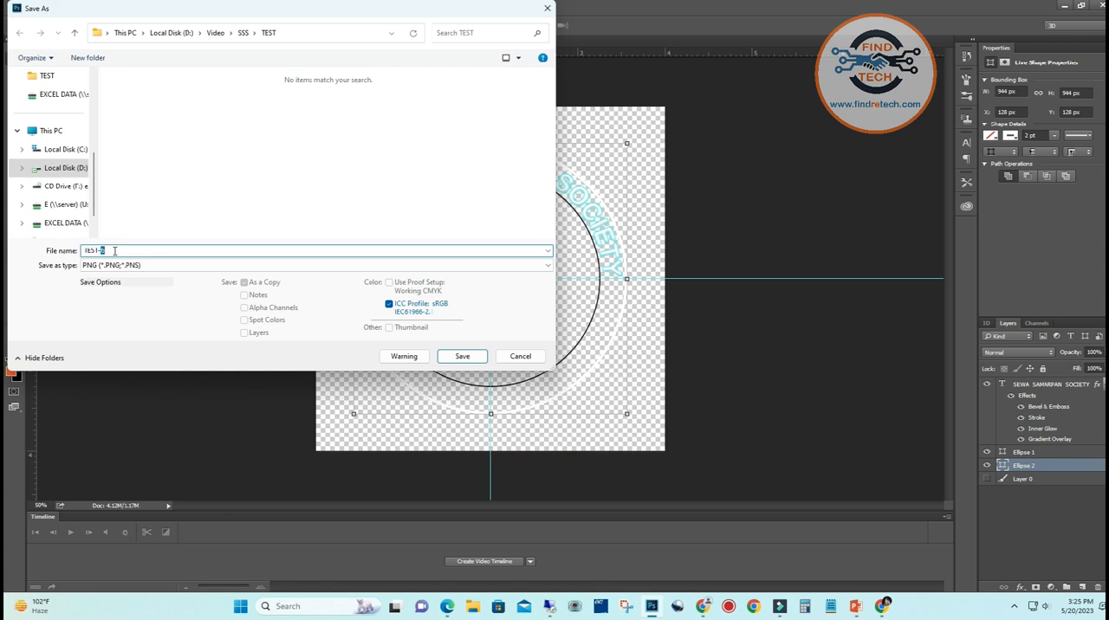
click(464, 359)
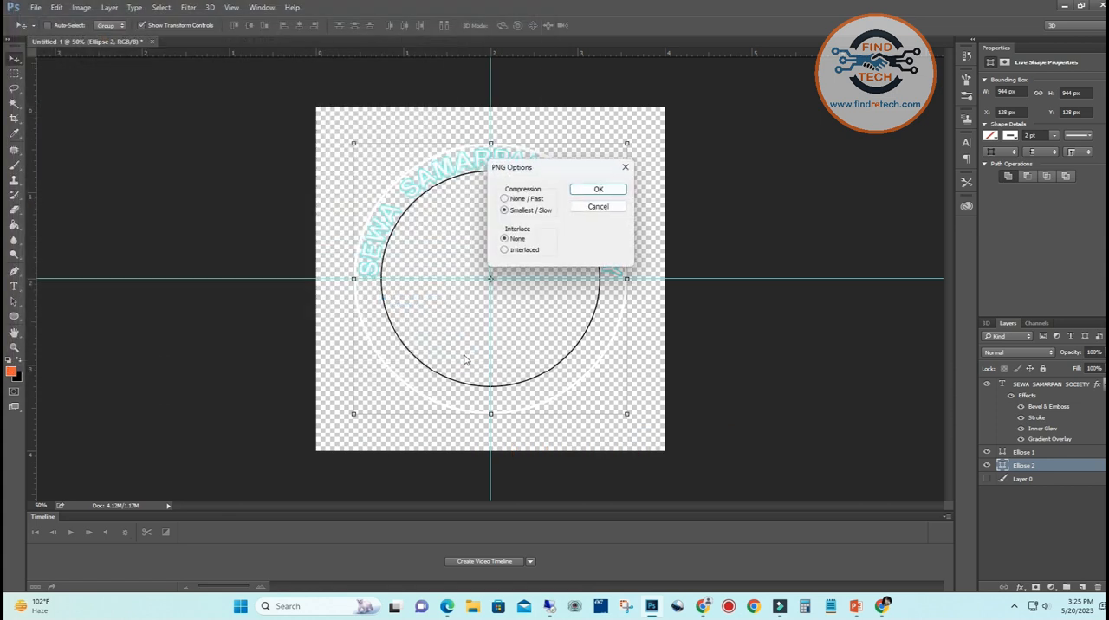
click(617, 191)
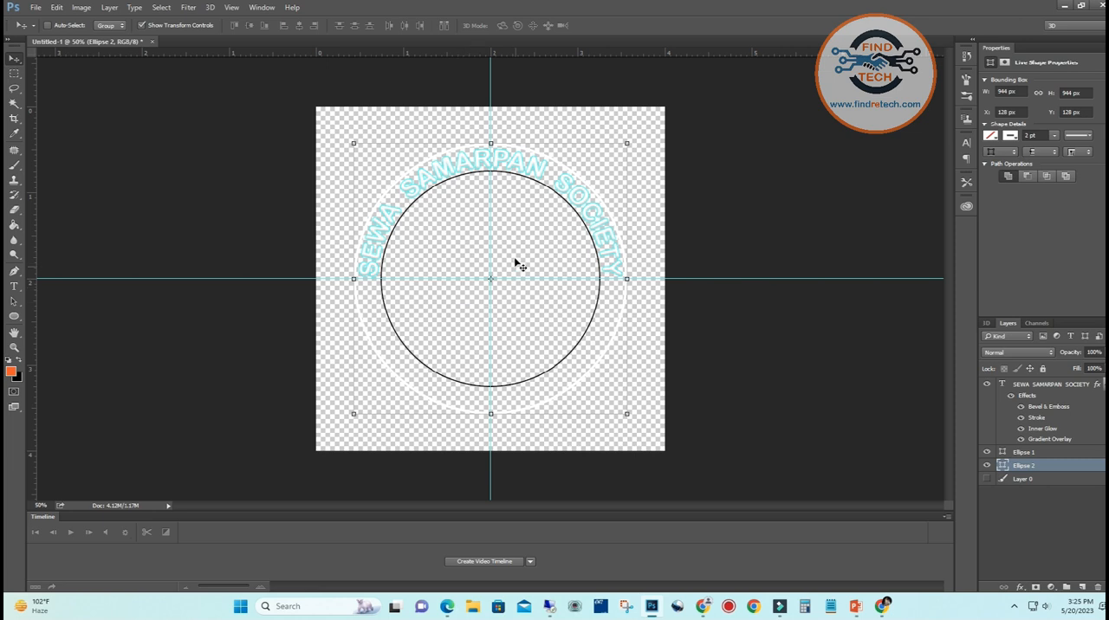
Open TEST-1.png from the TEST folder and fill the ring between the two circles with the orange foreground color using the Paint Bucket
click(36, 7)
click(54, 31)
click(143, 108)
click(456, 286)
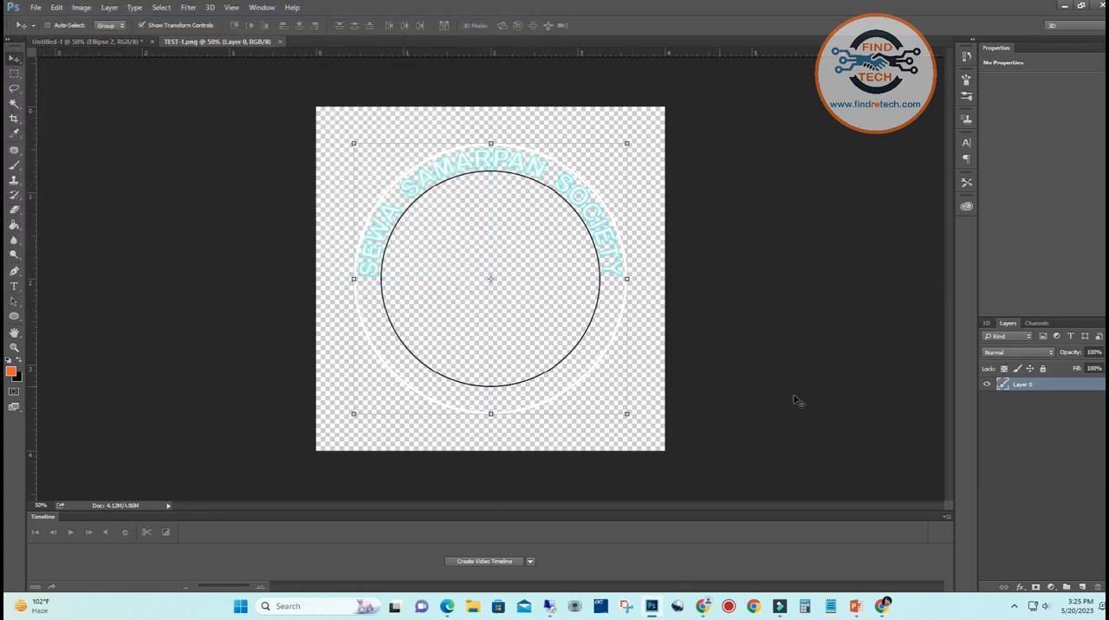
click(14, 225)
click(369, 318)
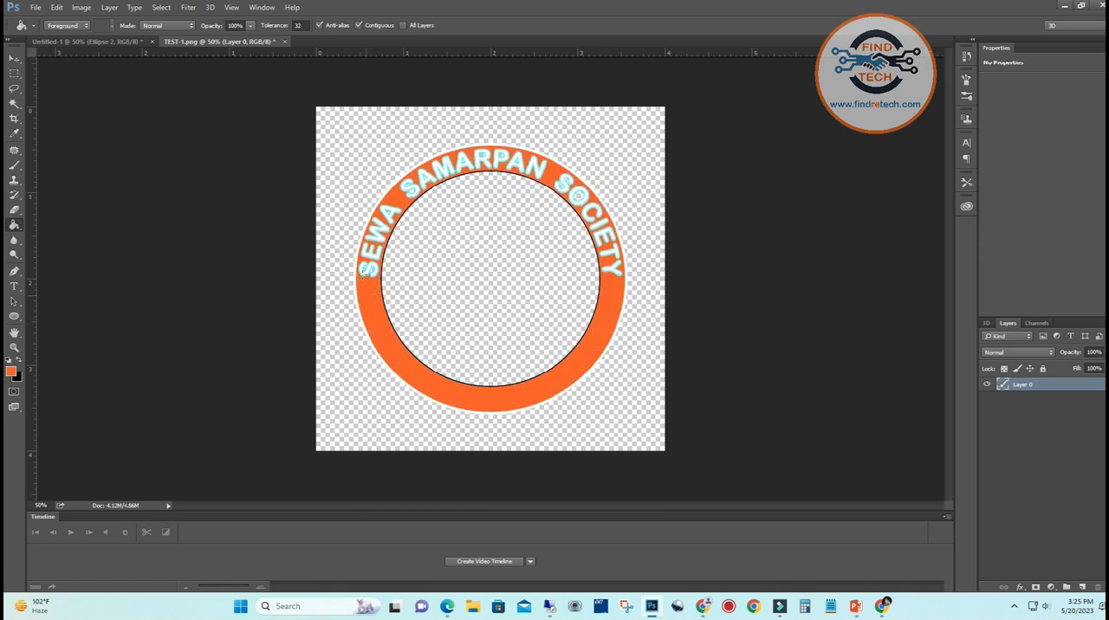
Fill the unfilled enclosed gaps inside the curved text's letters, such as the O of SOCIETY, with the same orange
key(ctrl+plus)
key(ctrl+plus)
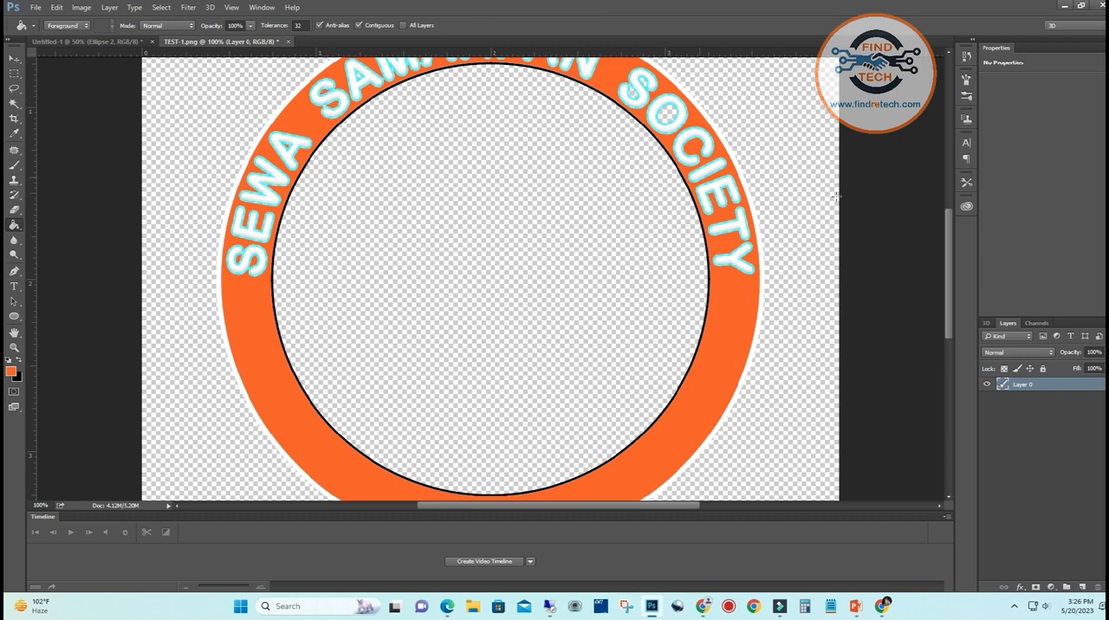
drag(949, 257, 949, 227)
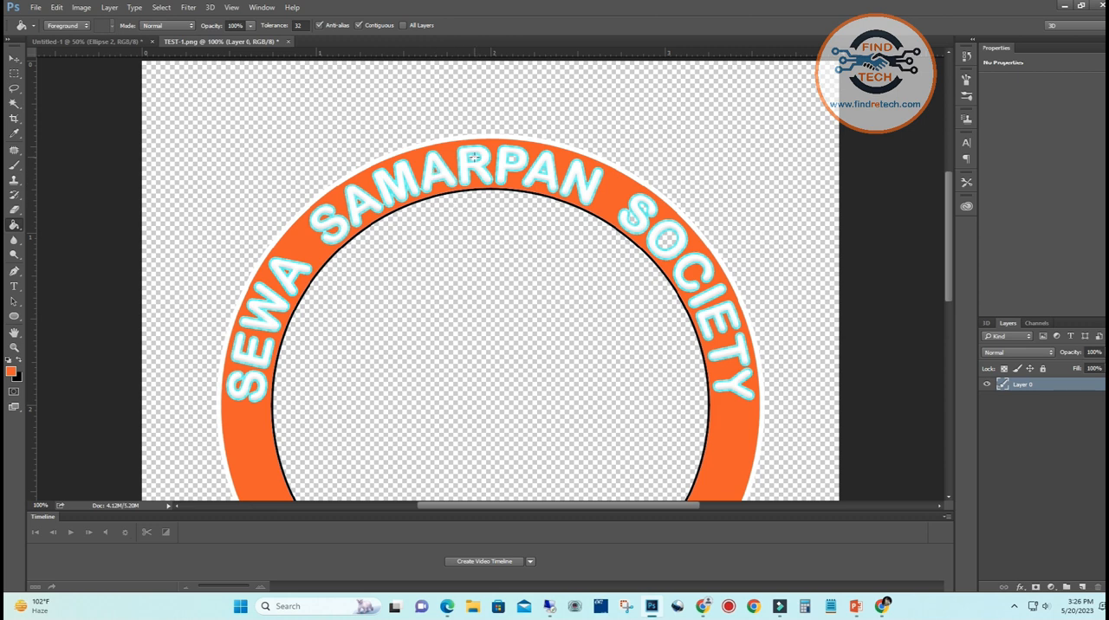
key(ctrl+minus)
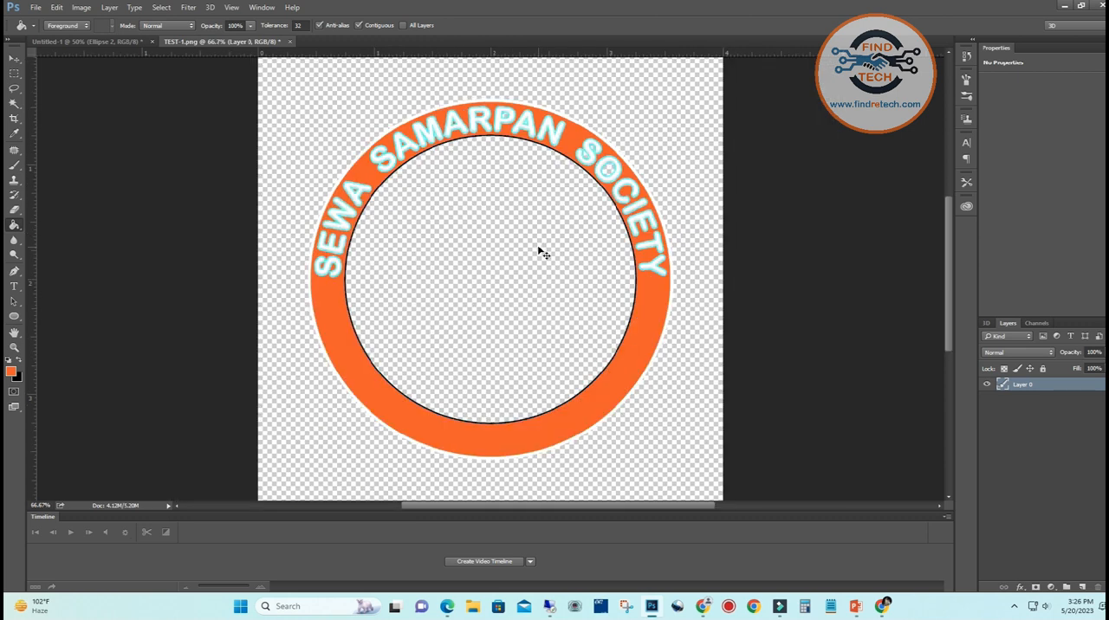
key(ctrl+plus)
drag(947, 287, 948, 234)
key(ctrl+plus)
key(ctrl+plus)
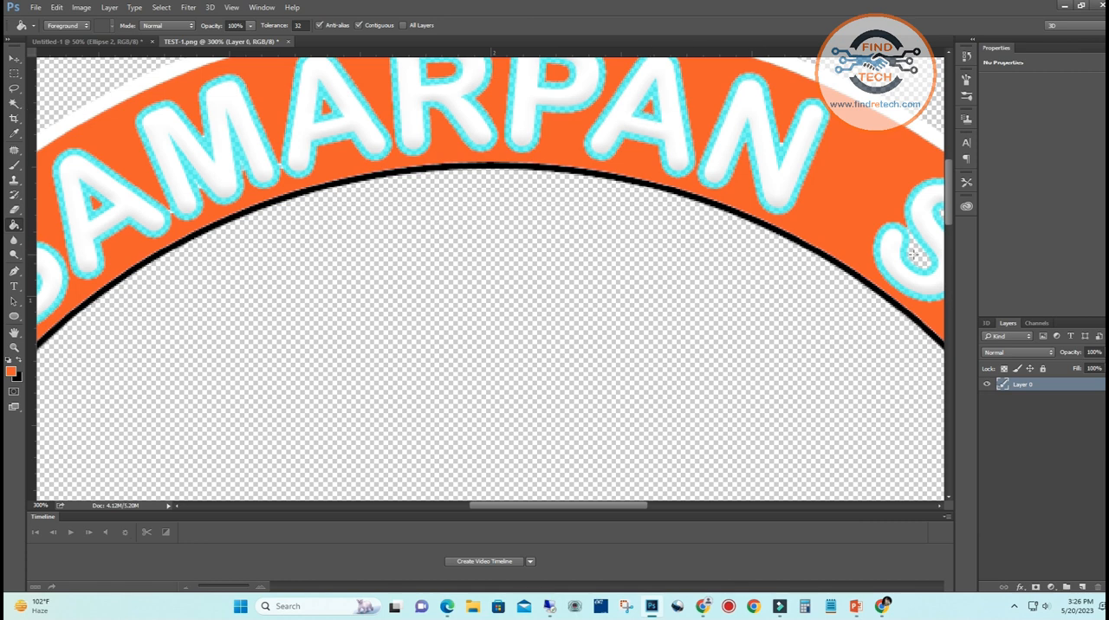
drag(557, 510, 624, 509)
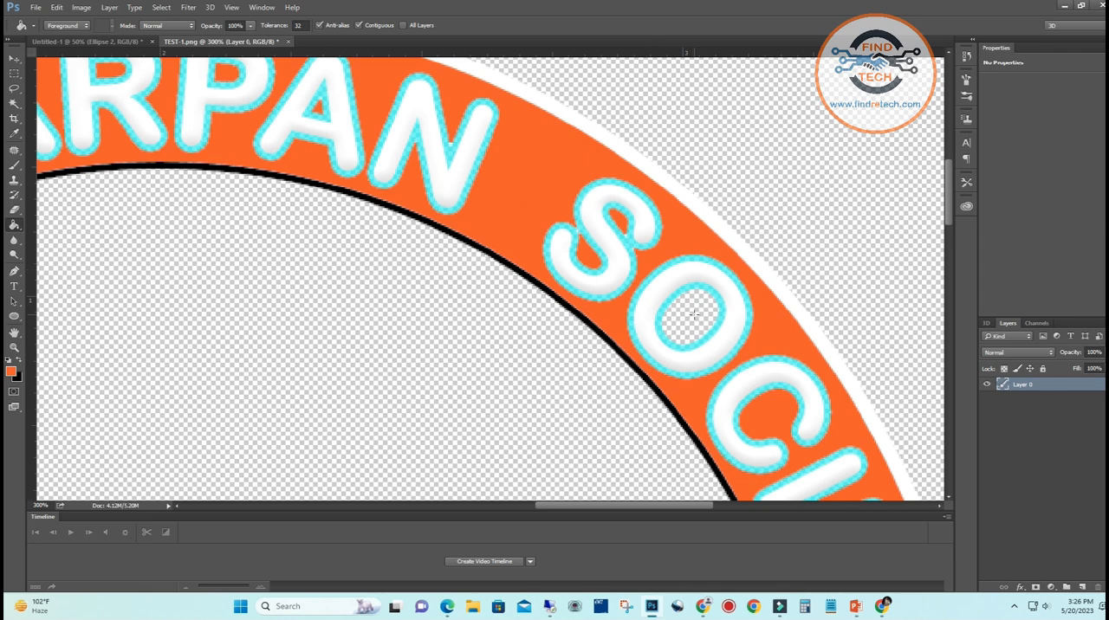
key(ctrl+minus)
key(ctrl+minus)
key(ctrl+minus)
key(ctrl+minus)
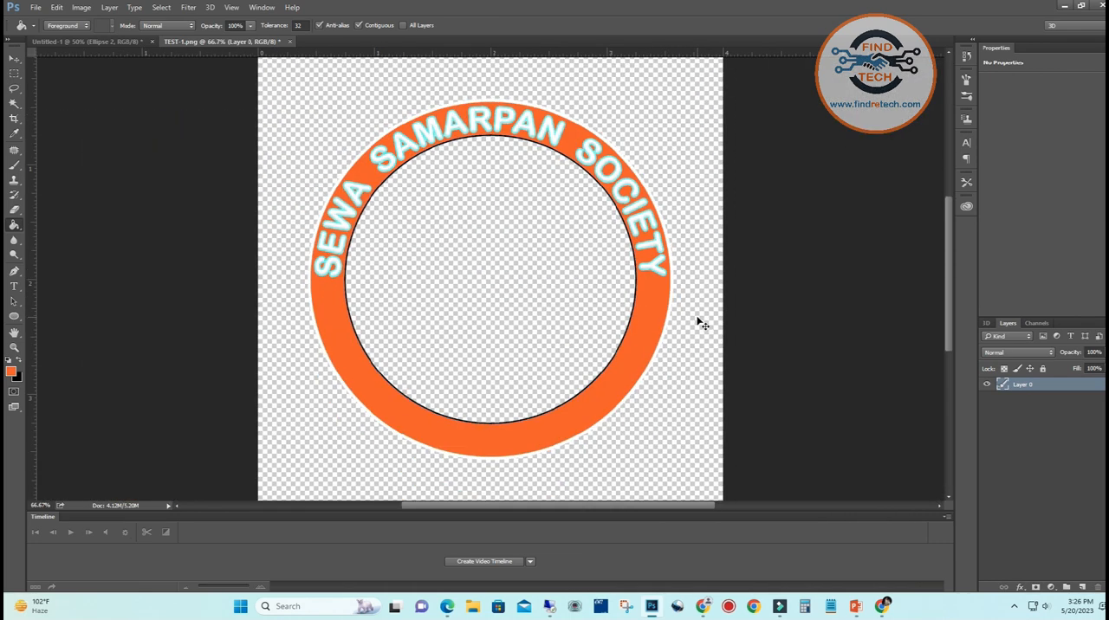
key(ctrl+minus)
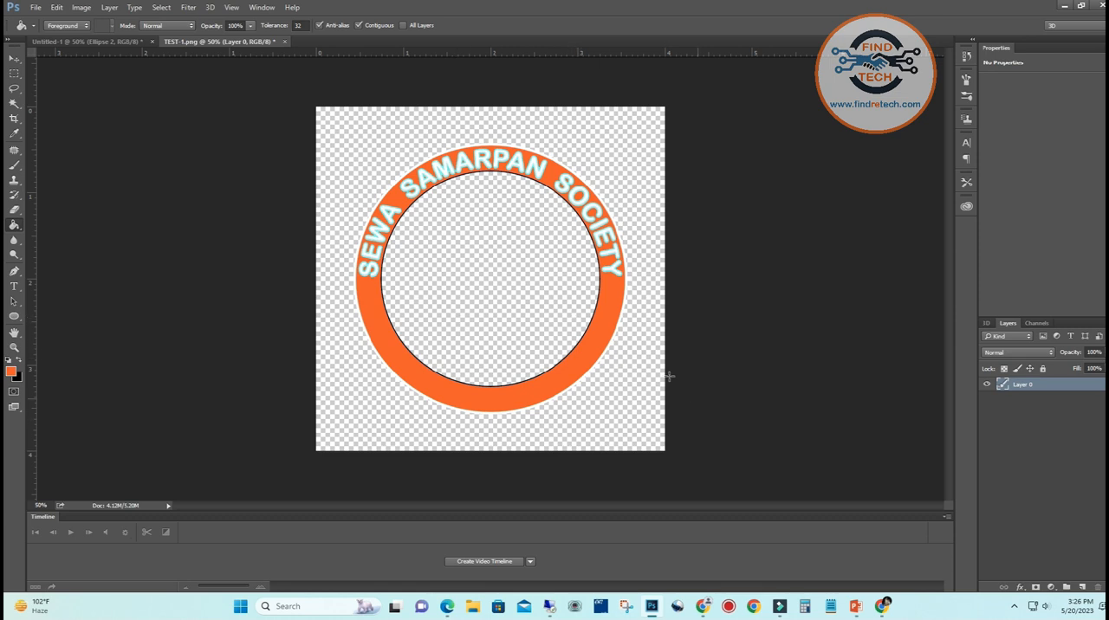
Add a horizontal guide at 50% of the canvas, with the Ellipse tool active
click(12, 318)
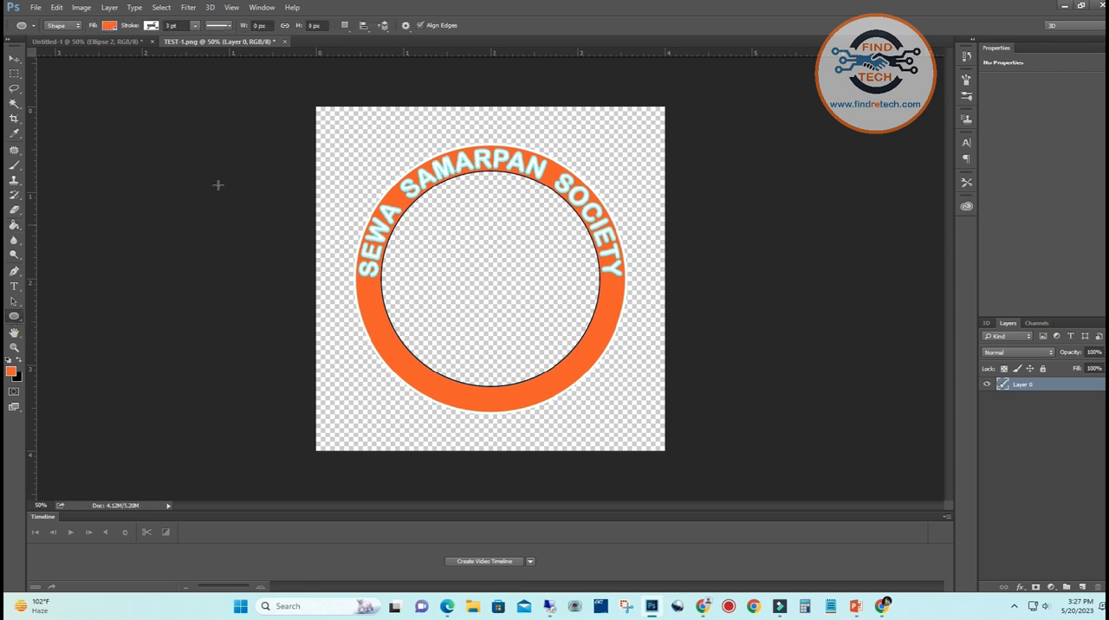
click(234, 8)
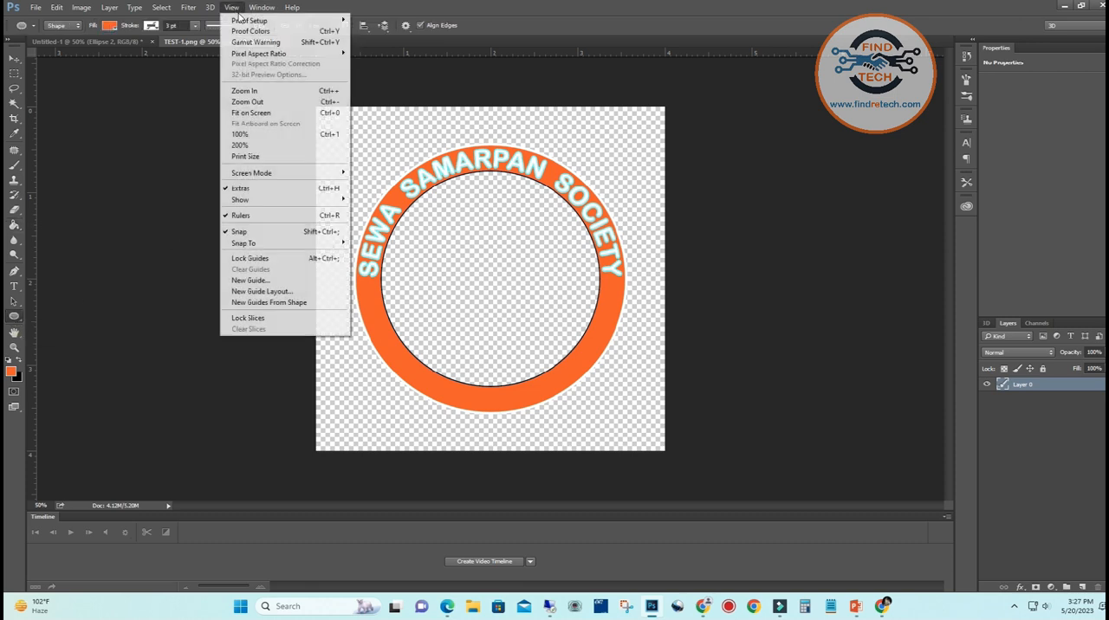
click(257, 281)
text(50)
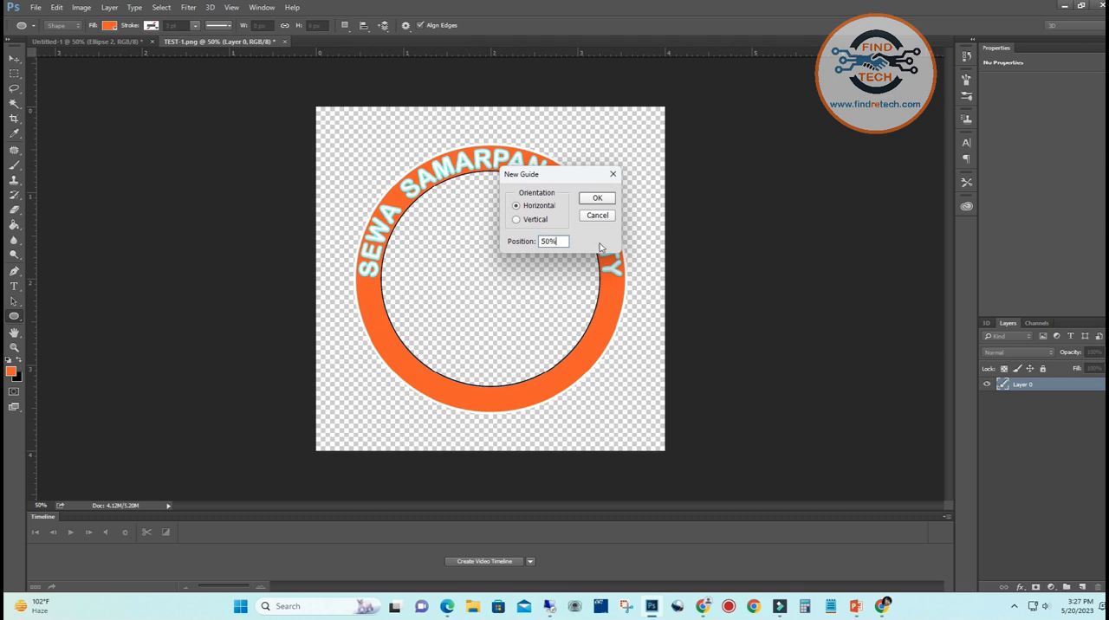
click(604, 198)
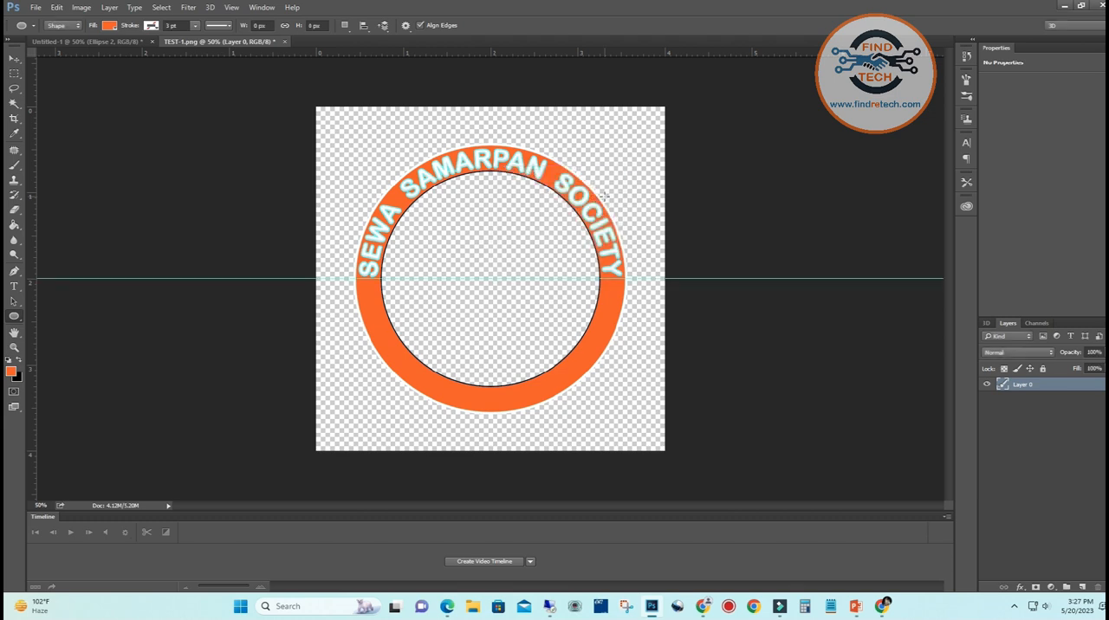
Add a vertical guide at 50% of the canvas
click(232, 7)
click(251, 280)
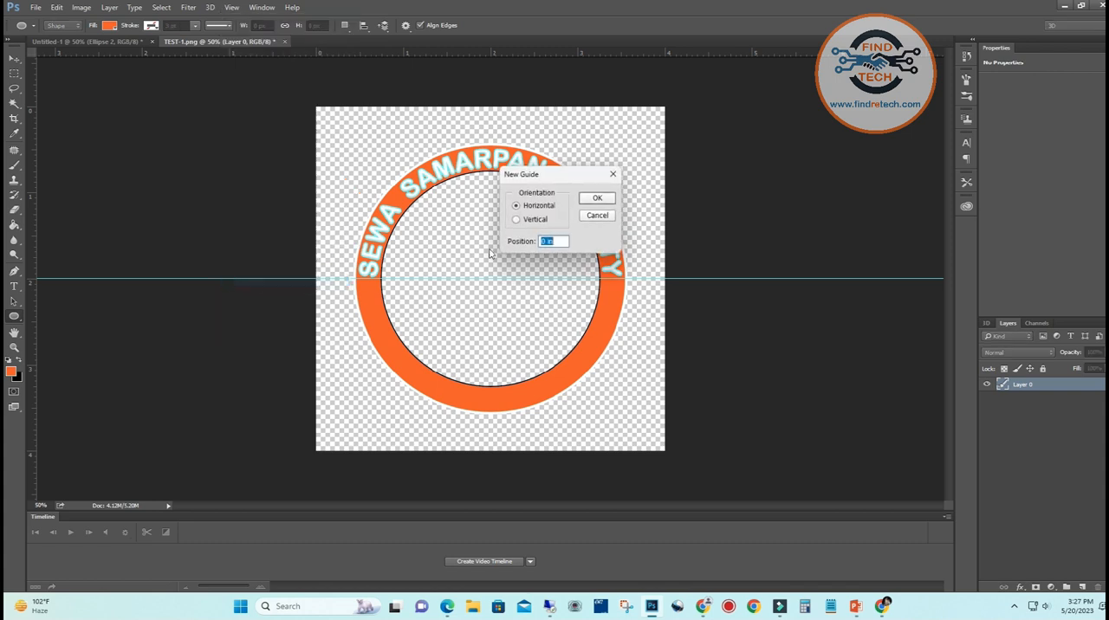
click(526, 220)
click(553, 243)
double_click(552, 243)
text(50)
click(596, 198)
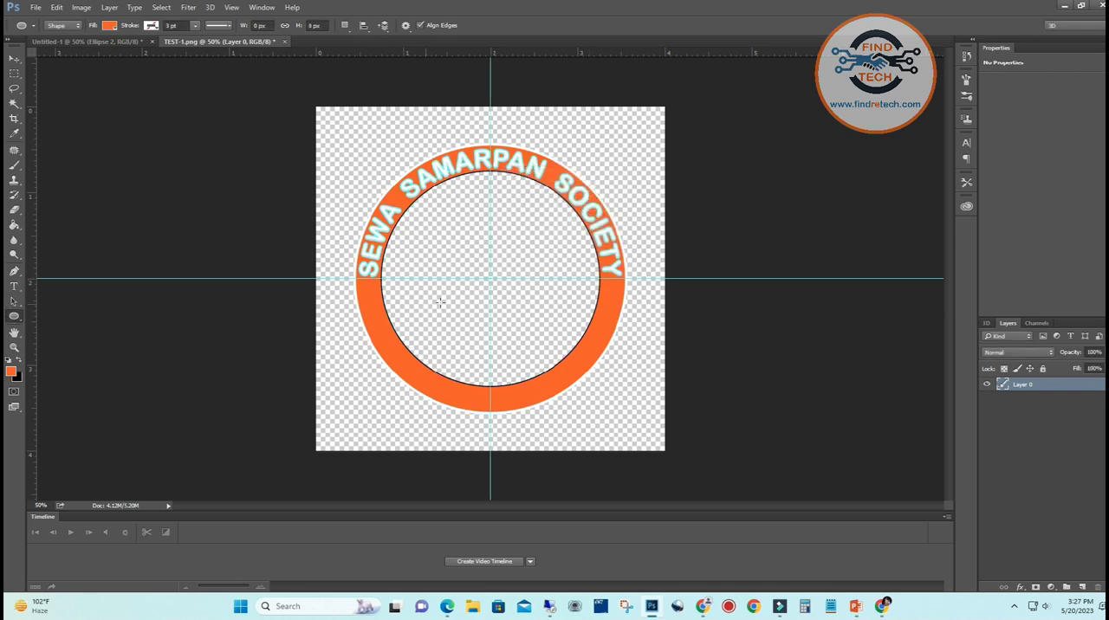
Draw a circle about 940 px in diameter from the guides' intersection over the ring's outer edge and remove its fill
drag(490, 278, 632, 413)
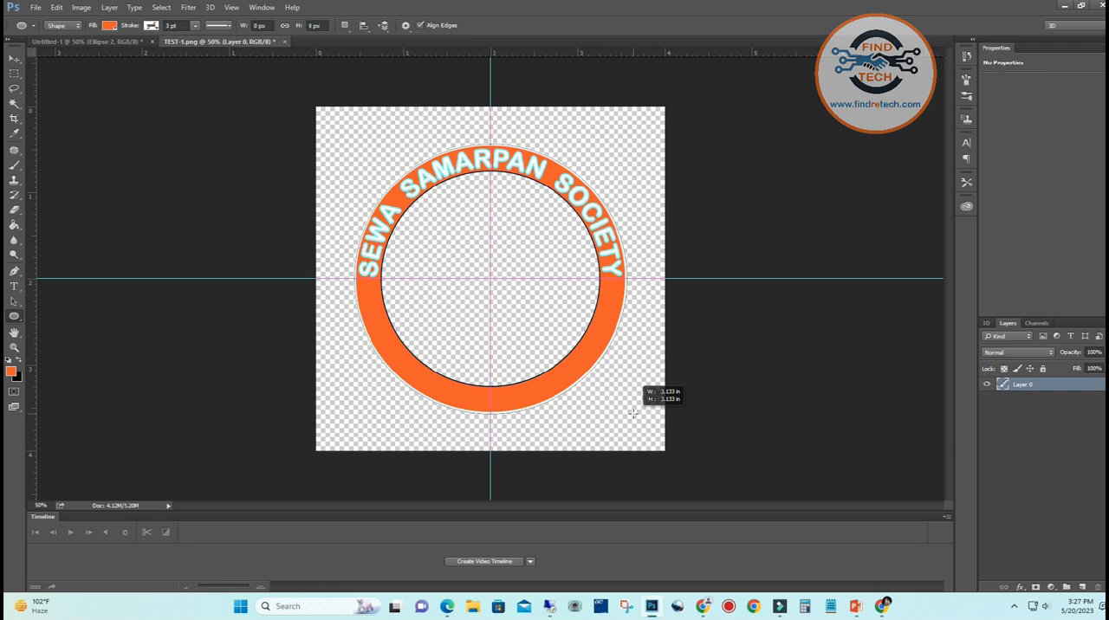
drag(632, 414, 633, 414)
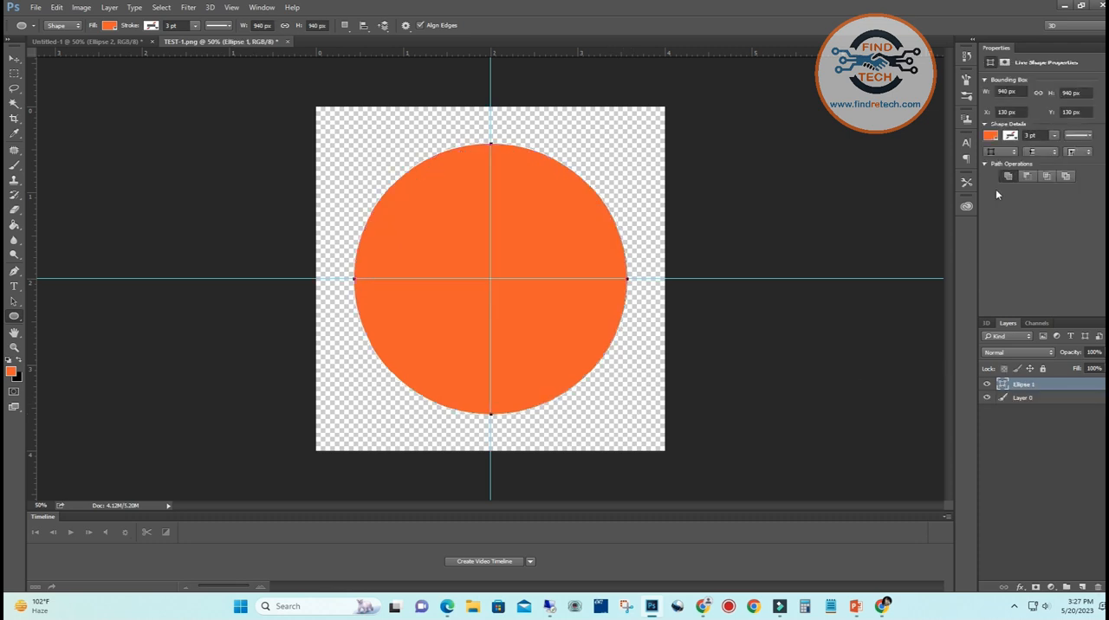
click(991, 136)
click(998, 159)
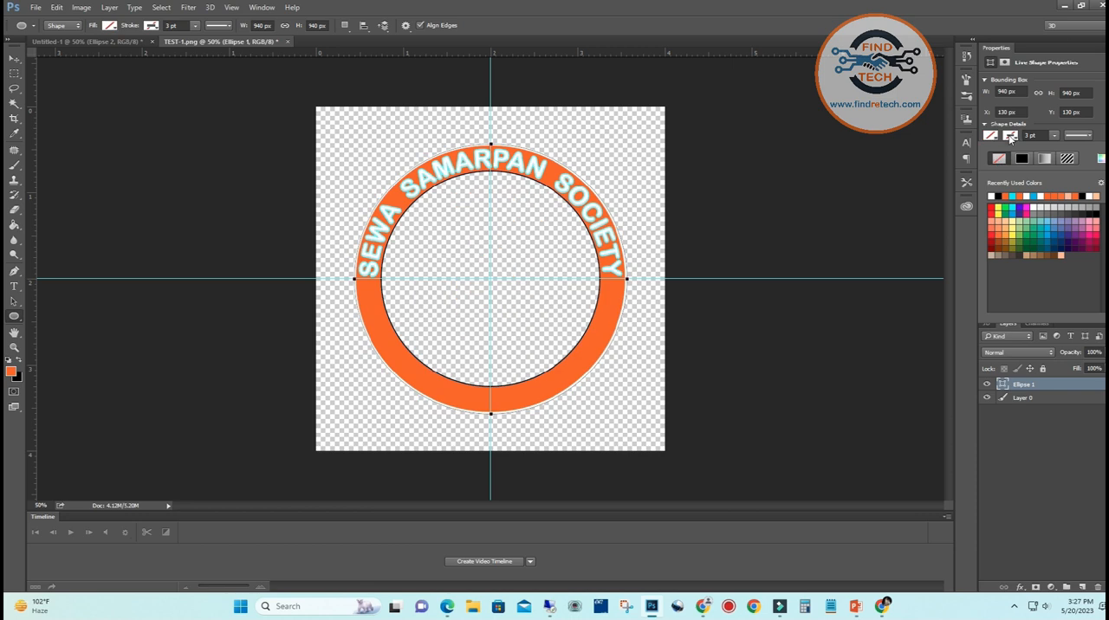
Give the new outer circle a light blue stroke 1 pt wide
click(1036, 196)
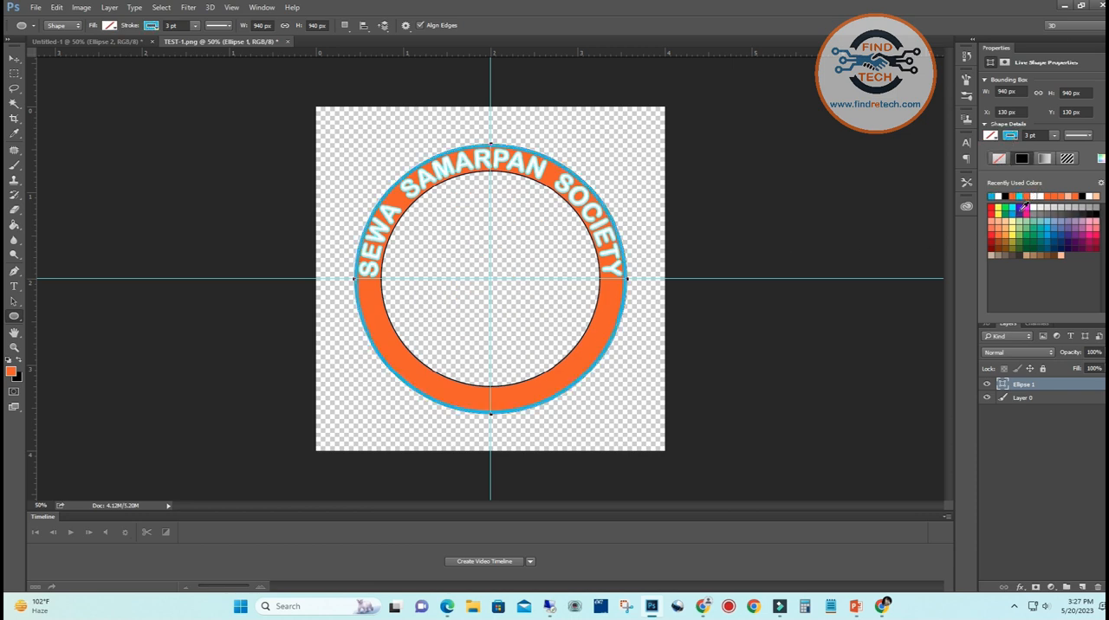
click(1027, 136)
text(1)
key(Return)
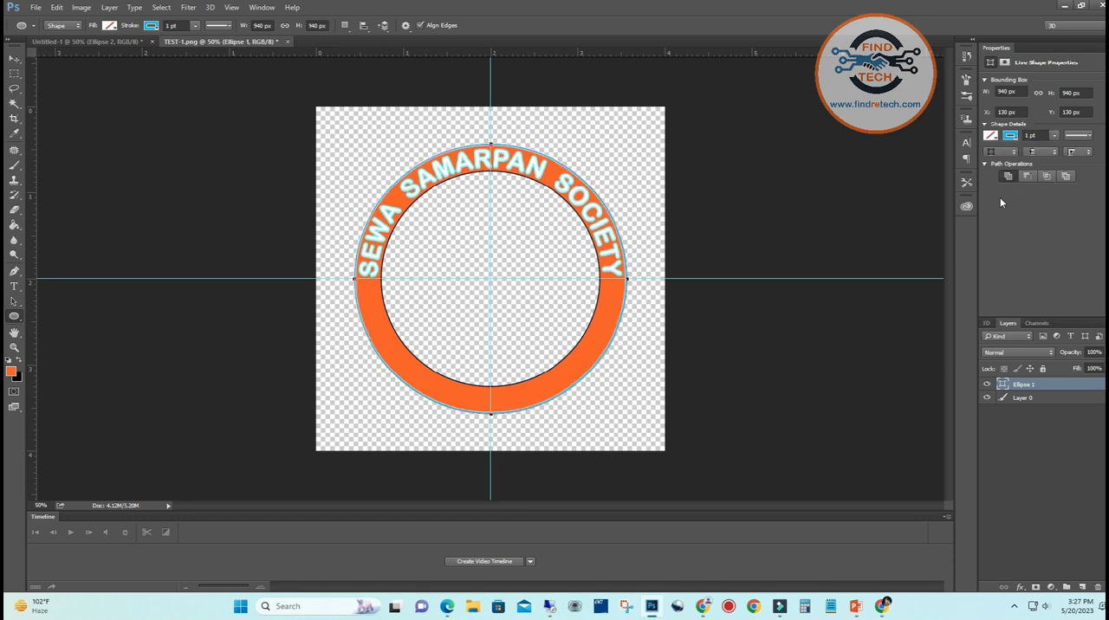
Save the orange logo as a PNG named TEST-2 in the TEST folder
click(14, 58)
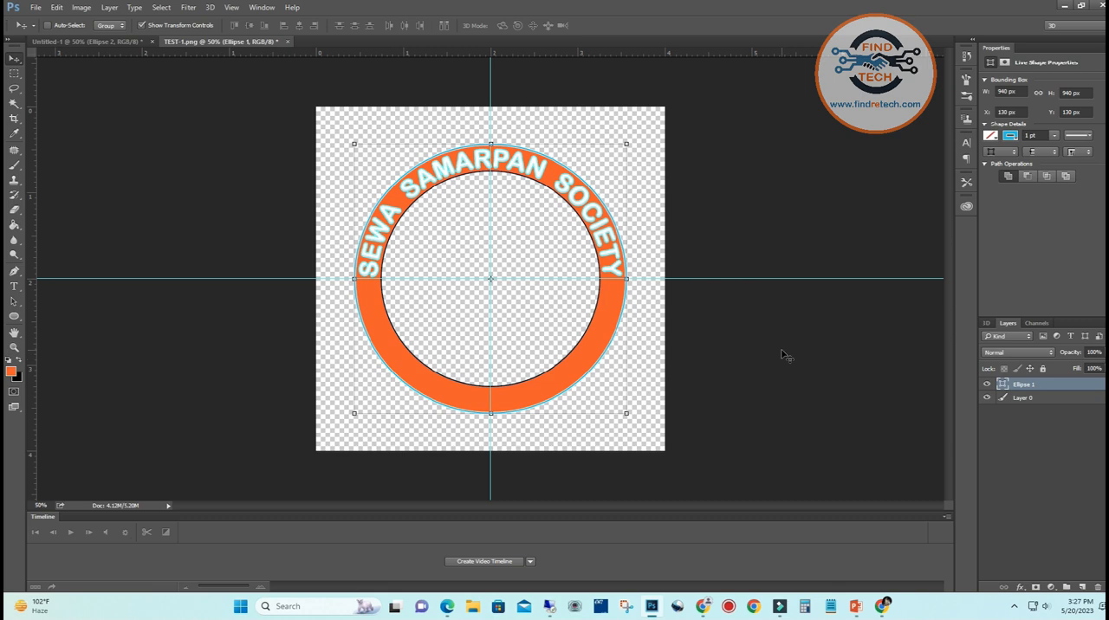
click(37, 8)
click(50, 134)
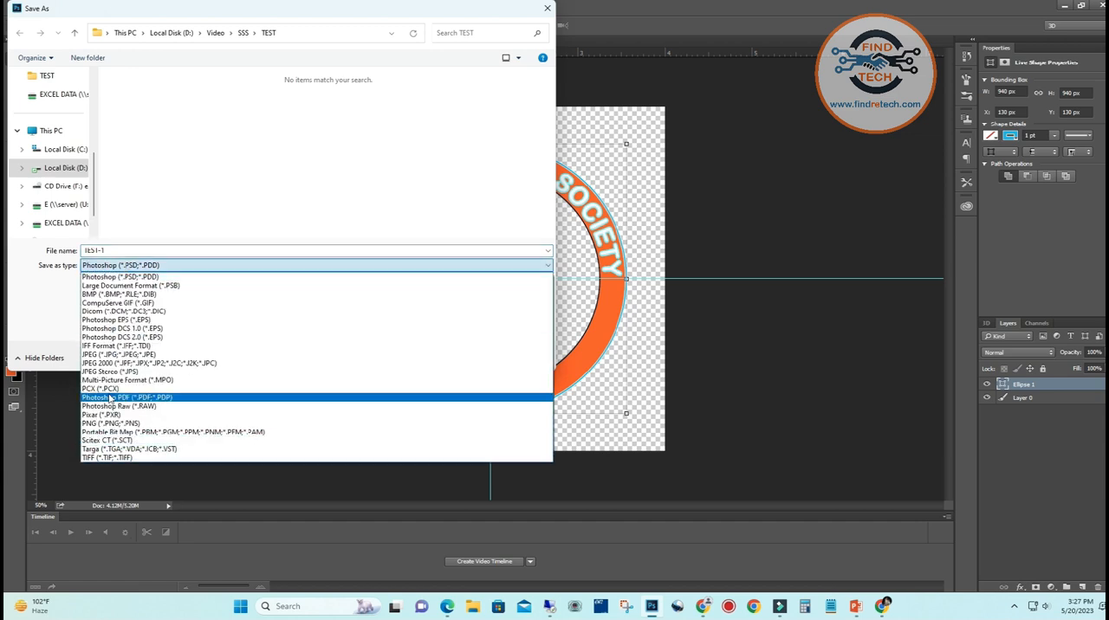
click(99, 423)
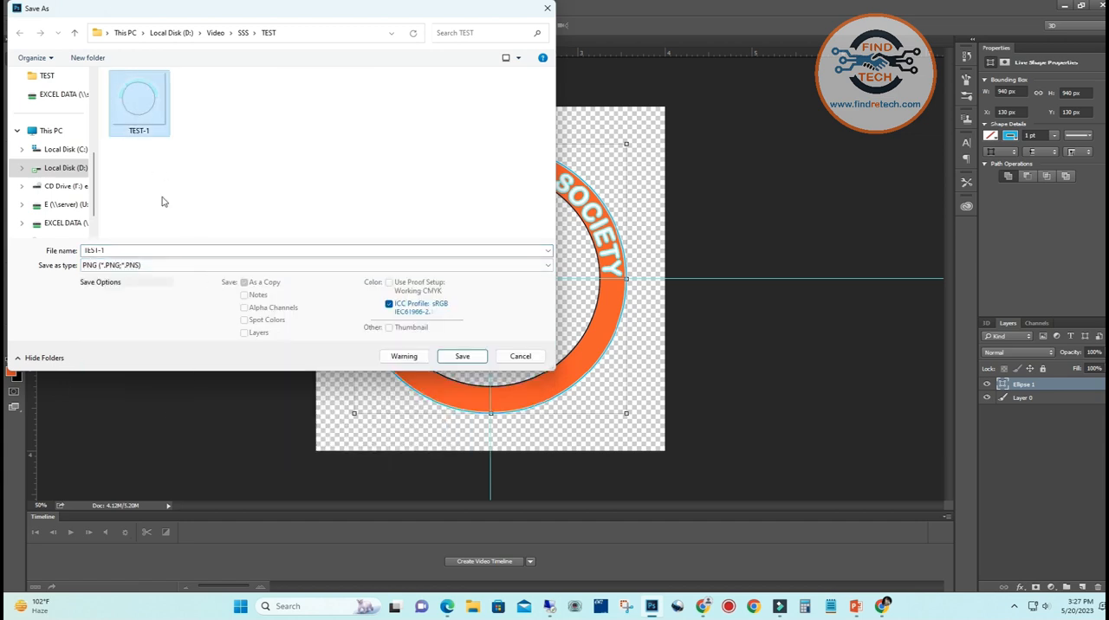
click(126, 251)
text(2)
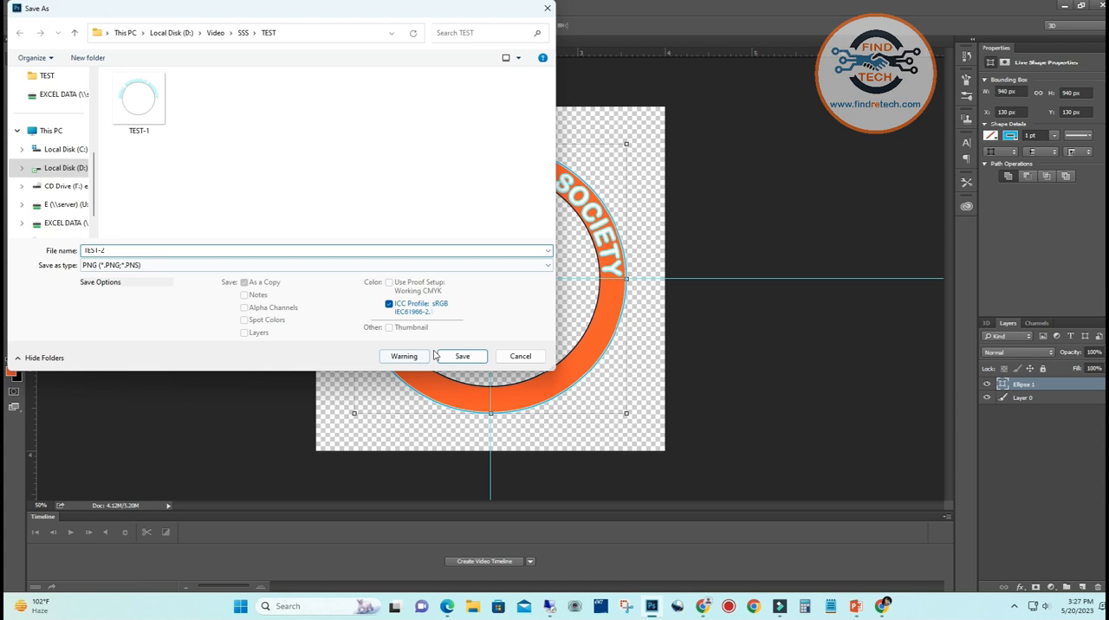
click(460, 356)
click(599, 189)
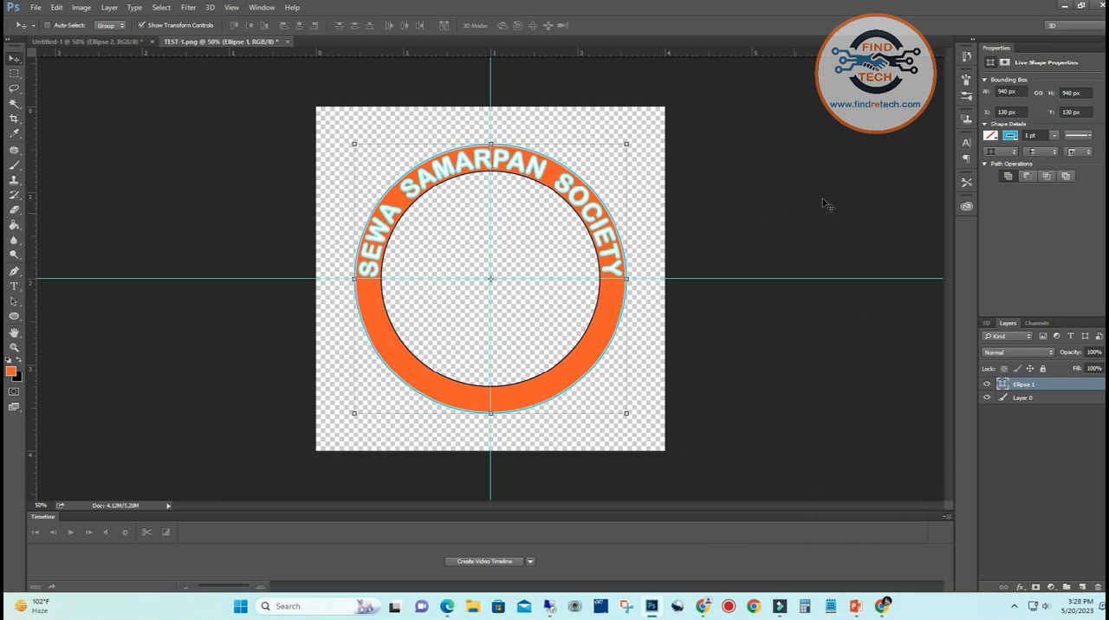
Switch to Chrome and close the earlier logo design in Canva, leaving the Canva home page open
click(1065, 6)
right_click(616, 179)
click(632, 228)
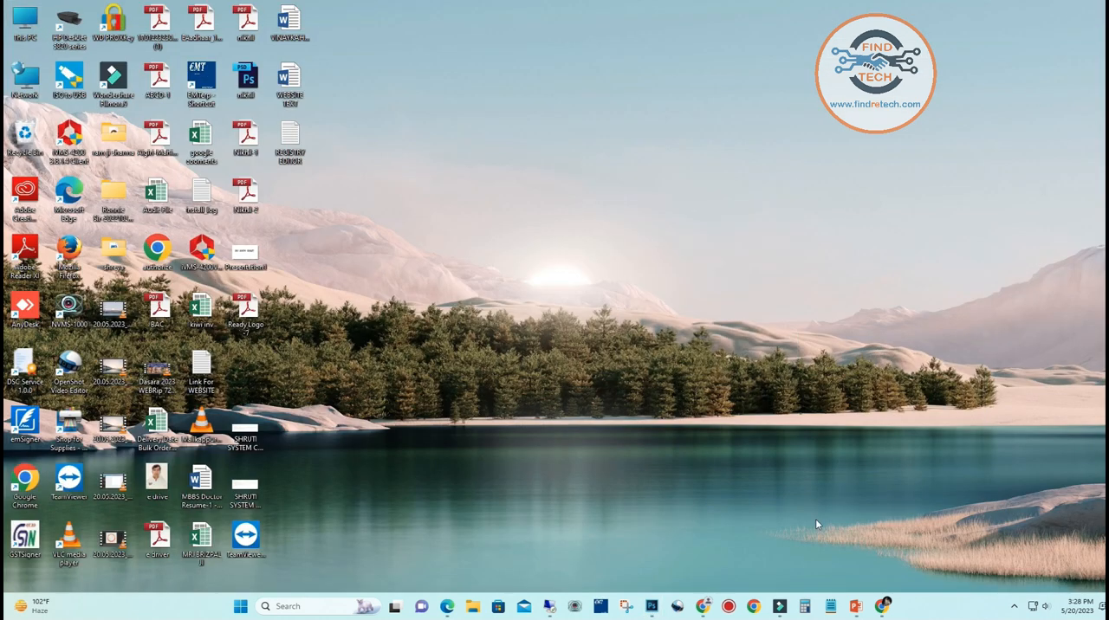
click(880, 607)
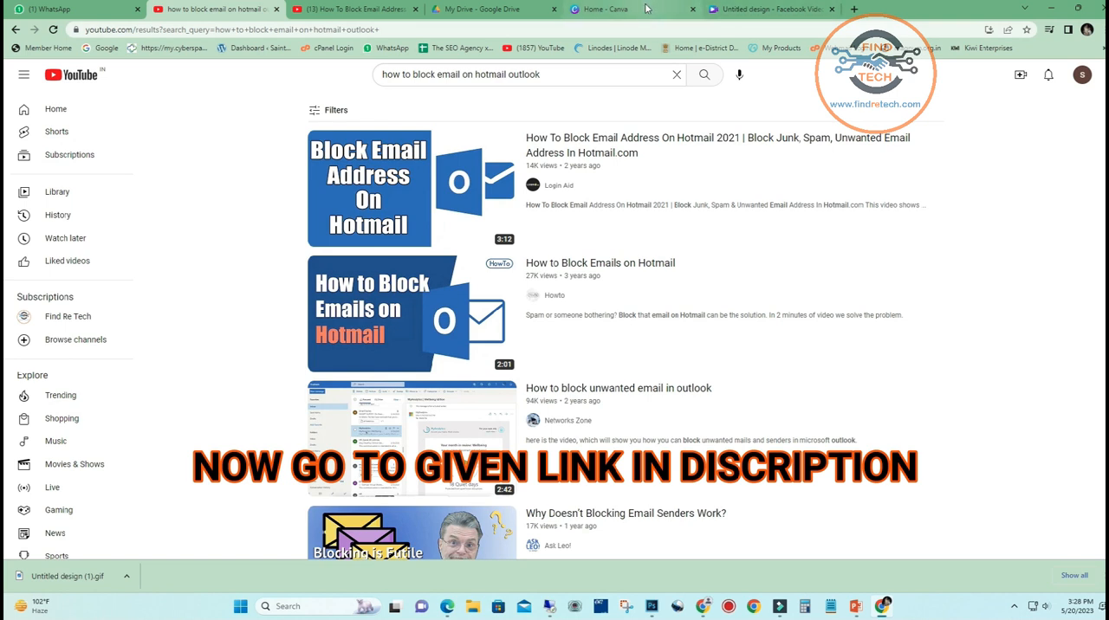
click(771, 10)
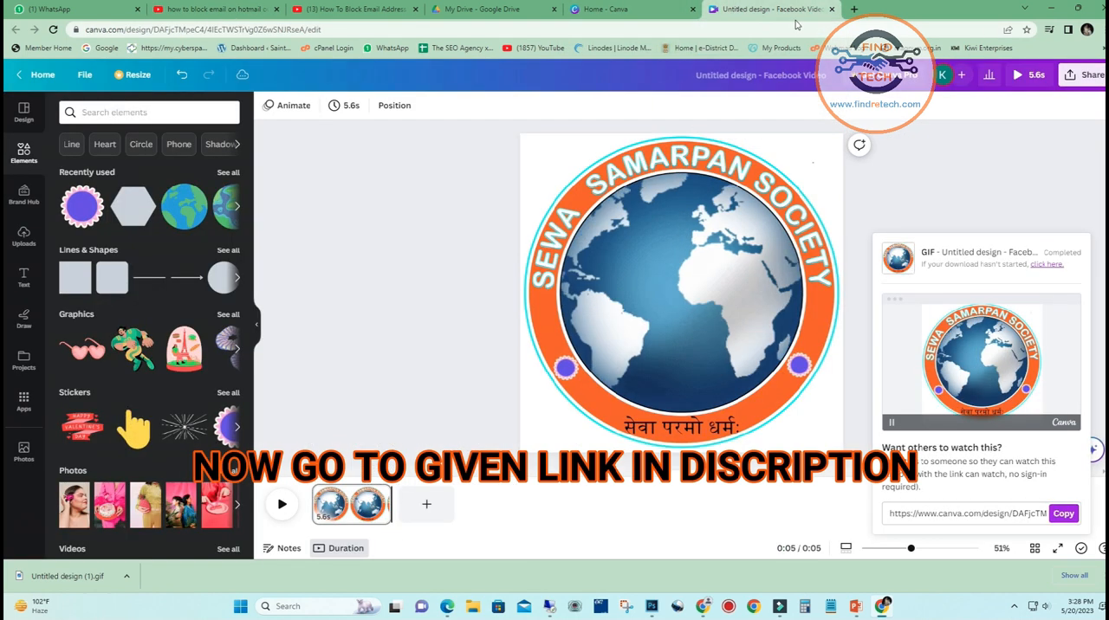
click(831, 10)
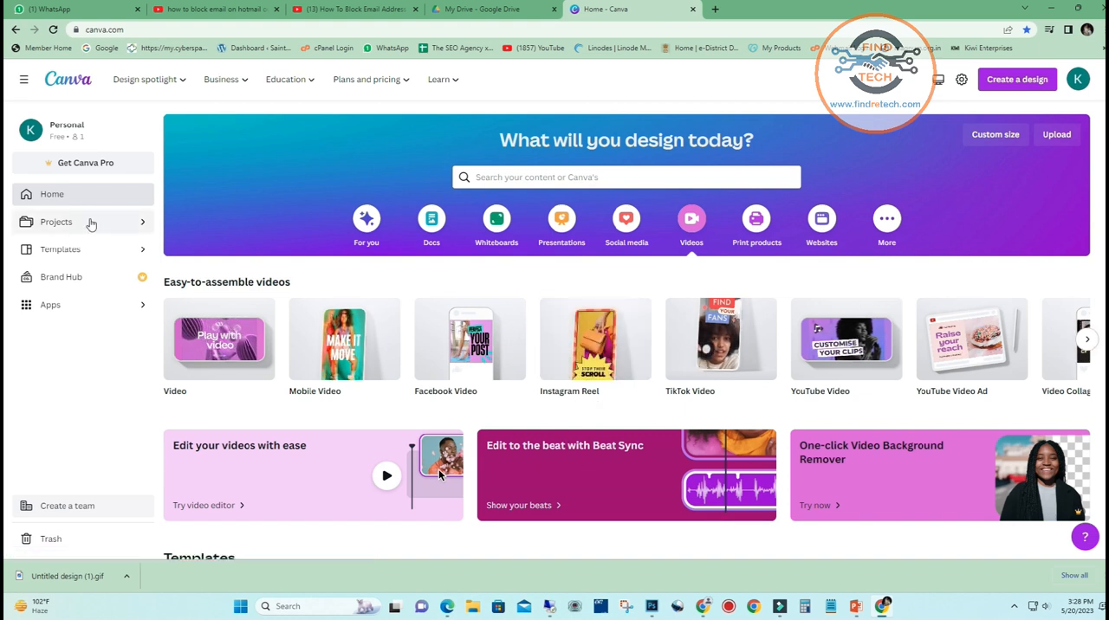
Create a blank Facebook Video design from the Canva home page
click(66, 216)
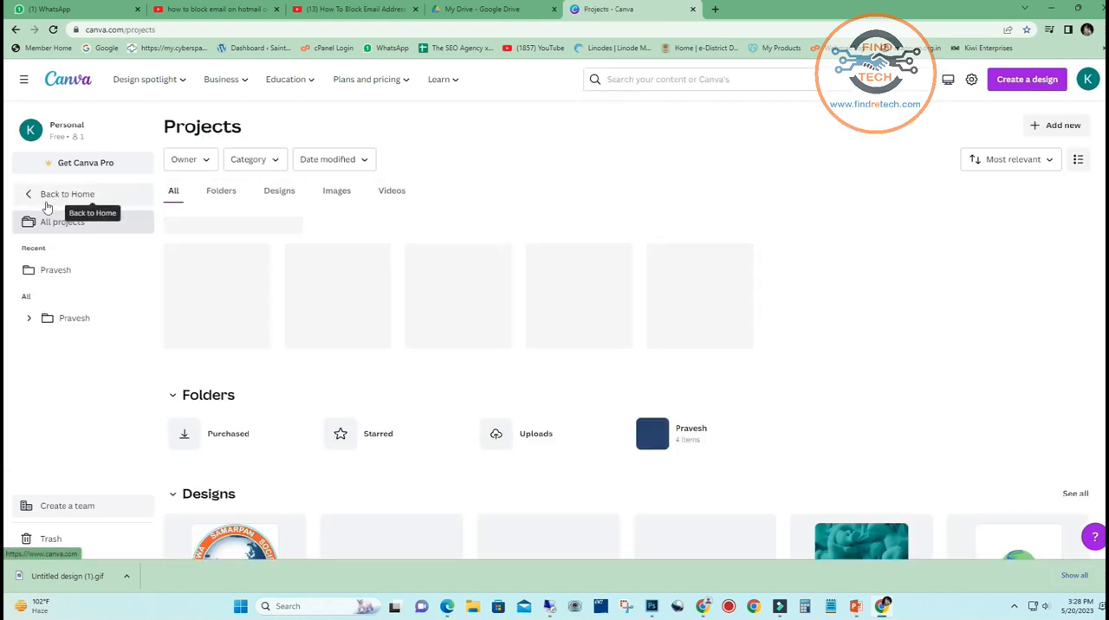
click(52, 201)
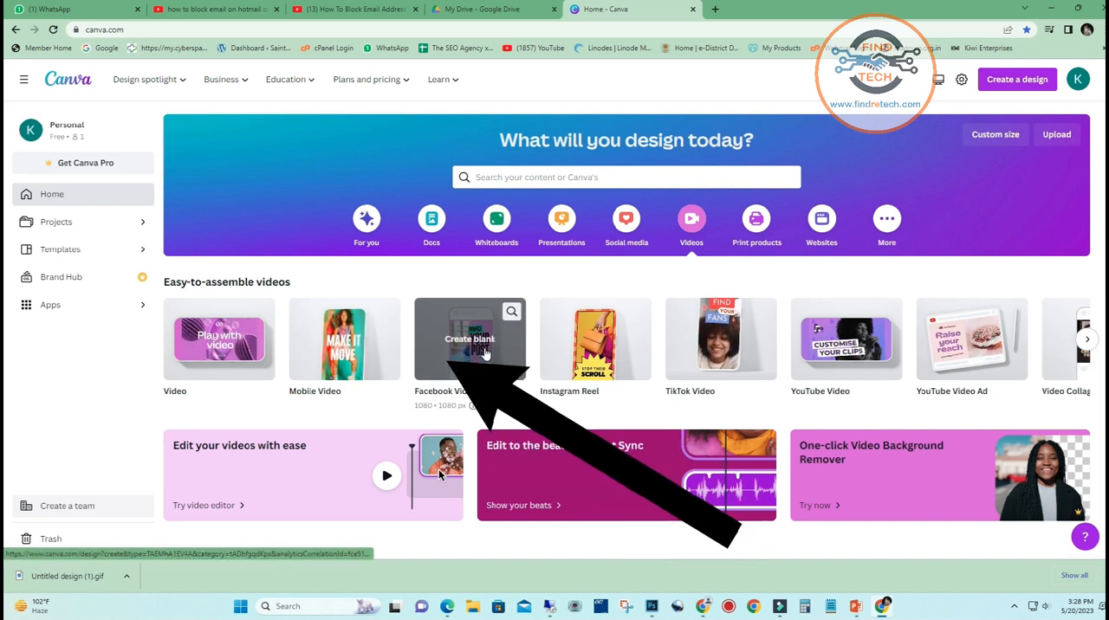
click(485, 352)
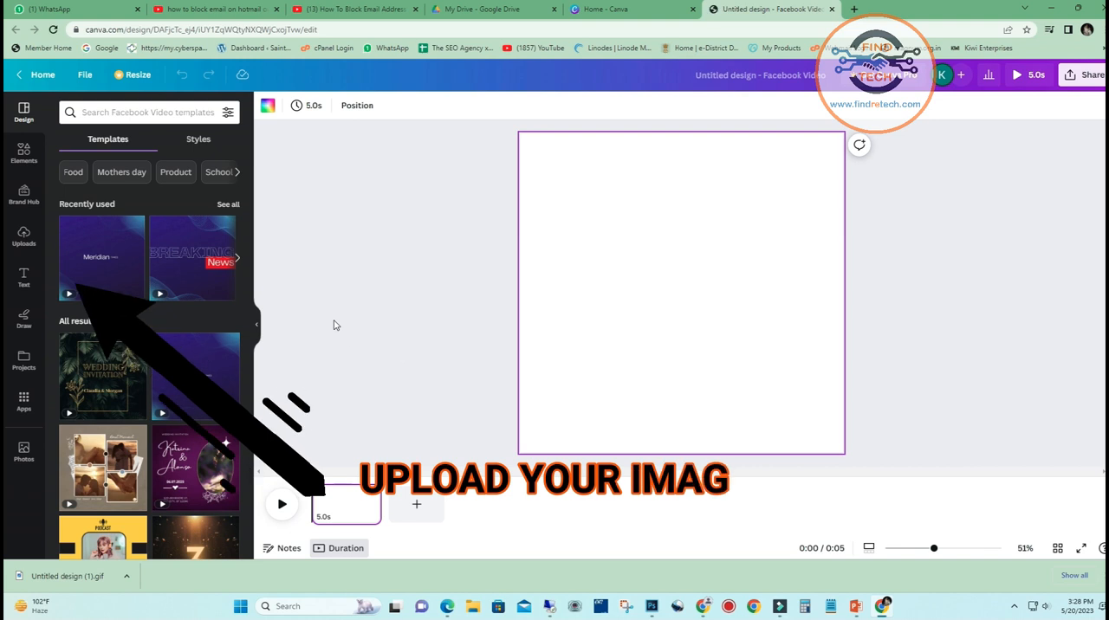
Upload the TEST-2 logo image from the TEST folder to the Canva uploads
click(23, 238)
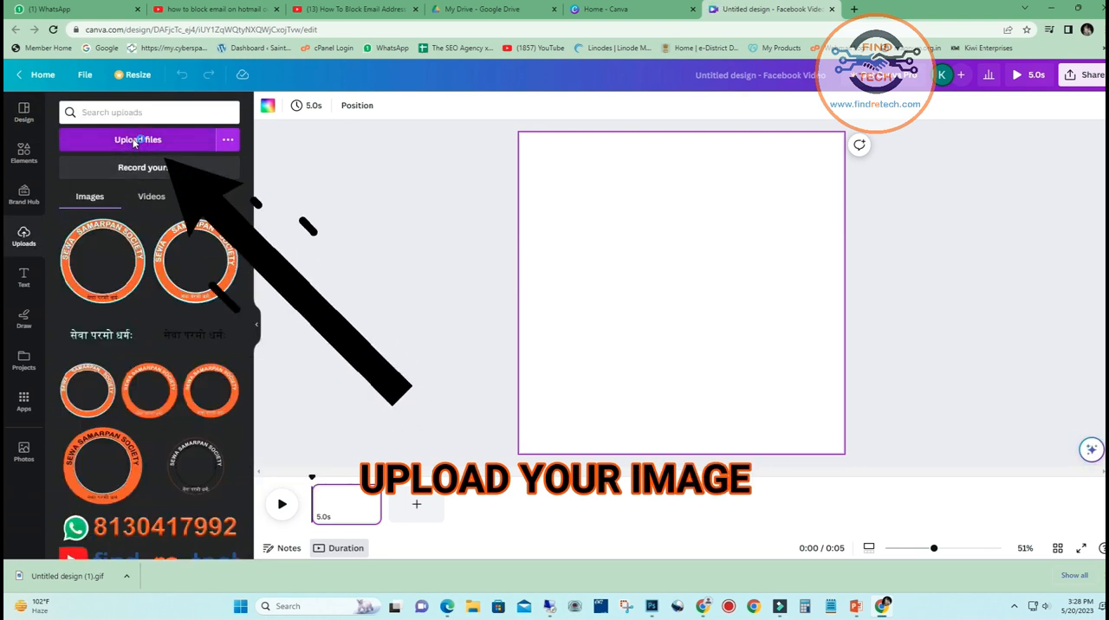
click(147, 141)
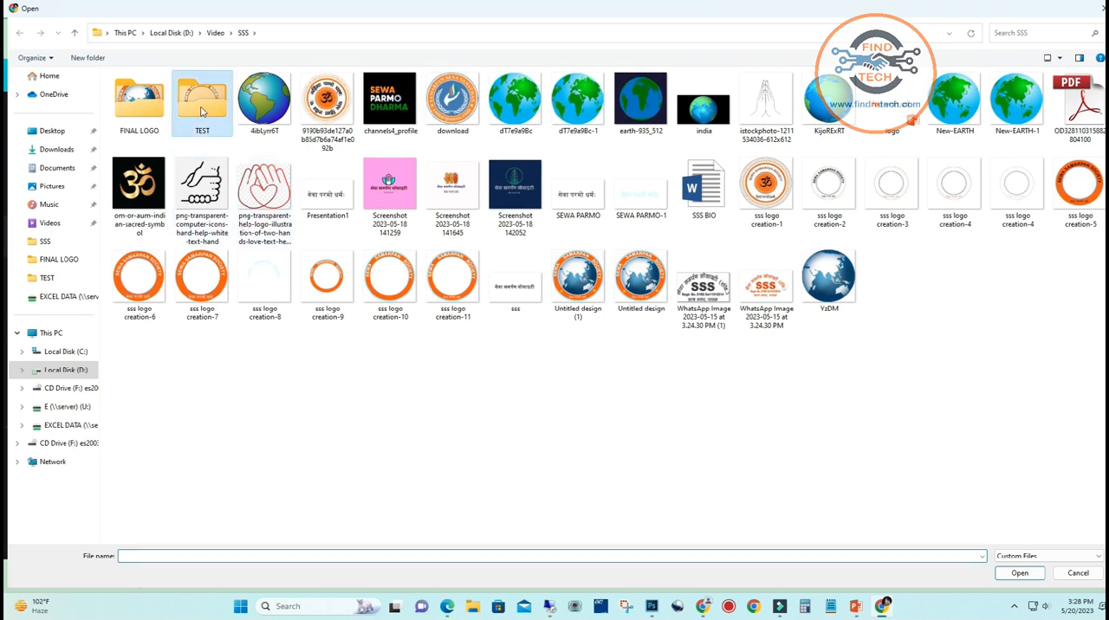
double_click(202, 102)
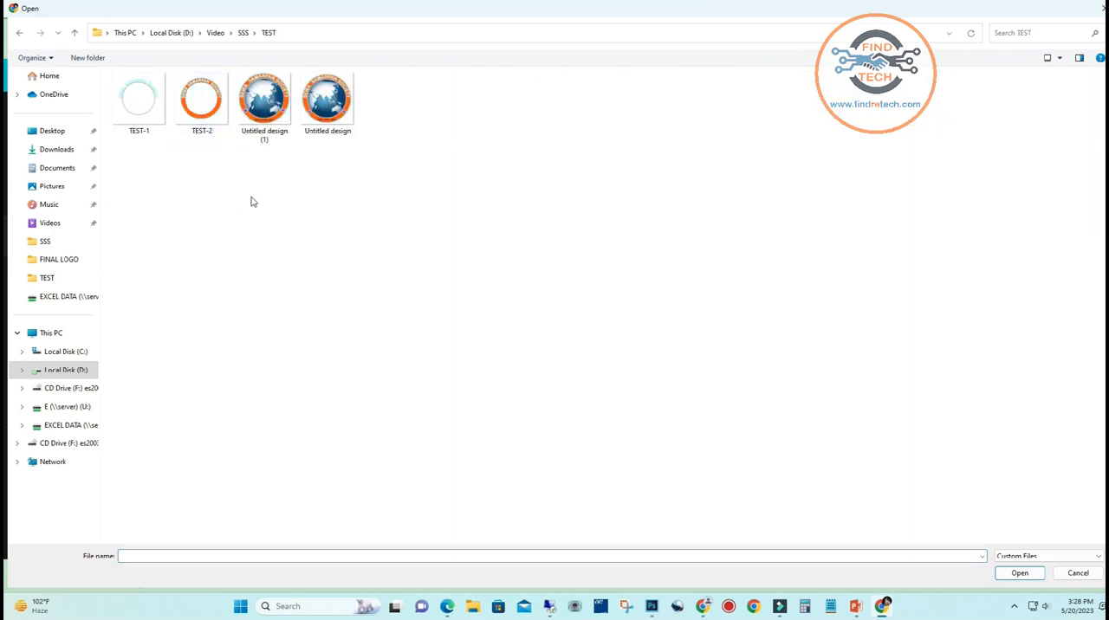
click(201, 105)
click(1018, 574)
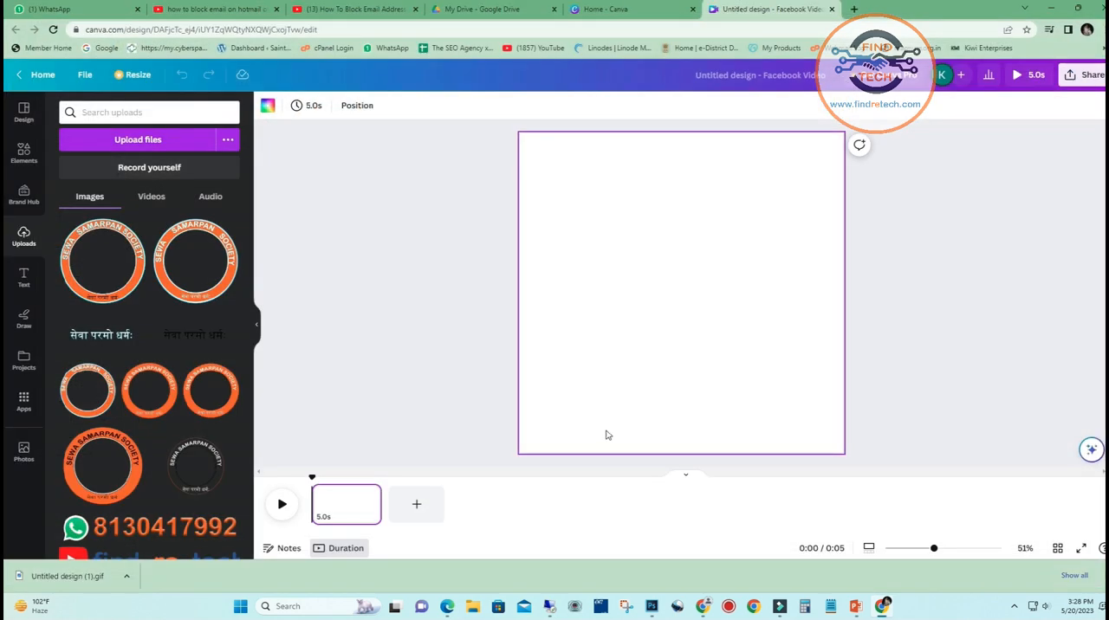
Upload the globe GIF KijoRExRT from the SSS folder to the Canva uploads
click(158, 149)
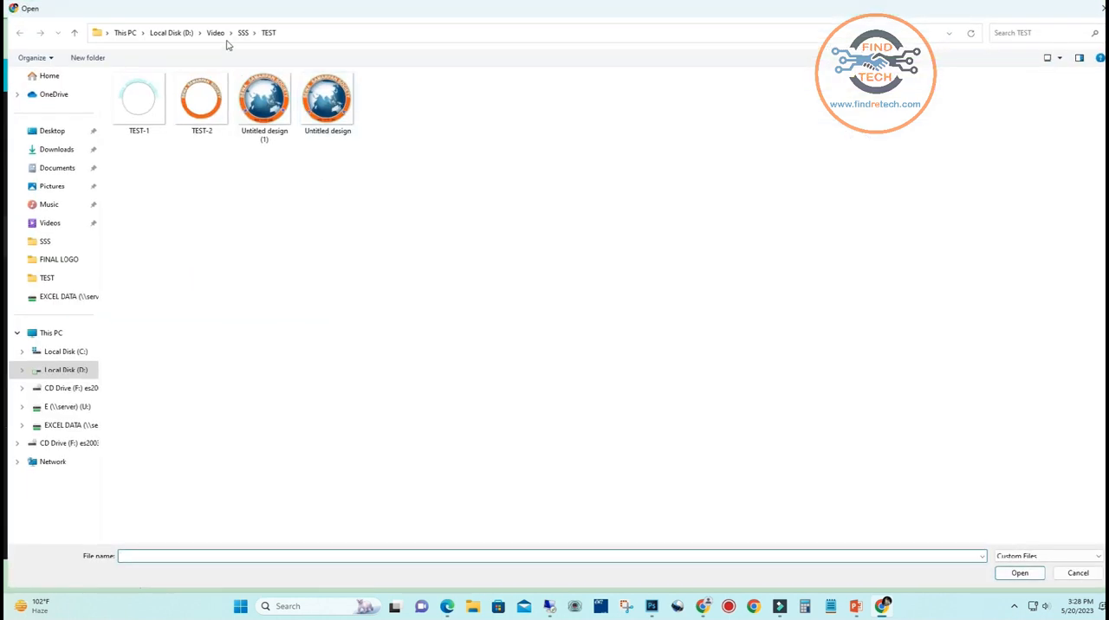
click(243, 35)
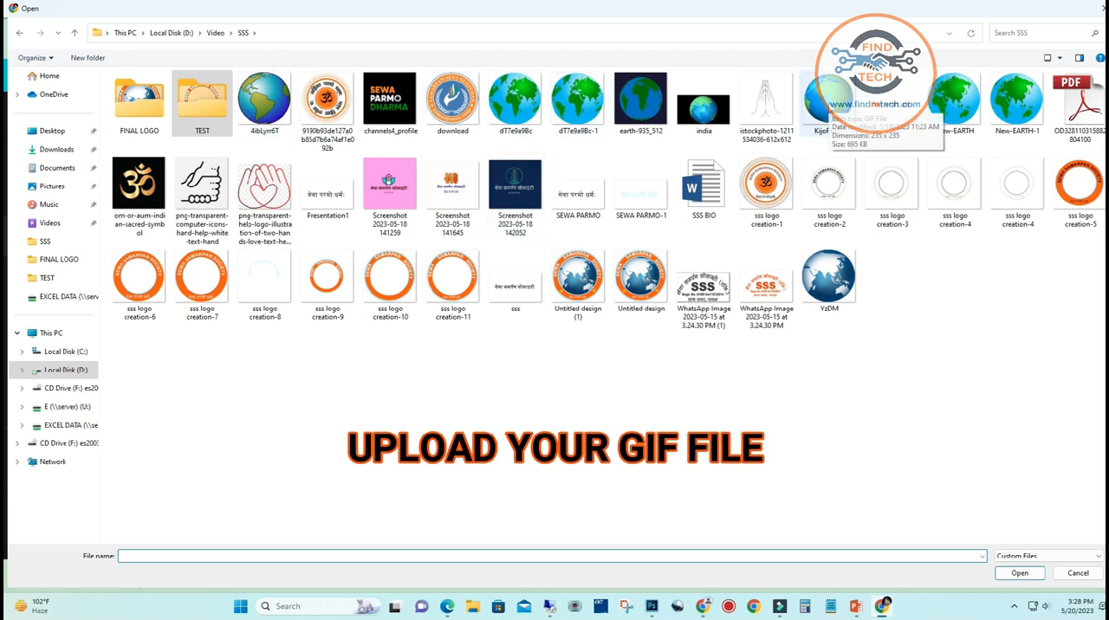
click(825, 103)
click(1019, 573)
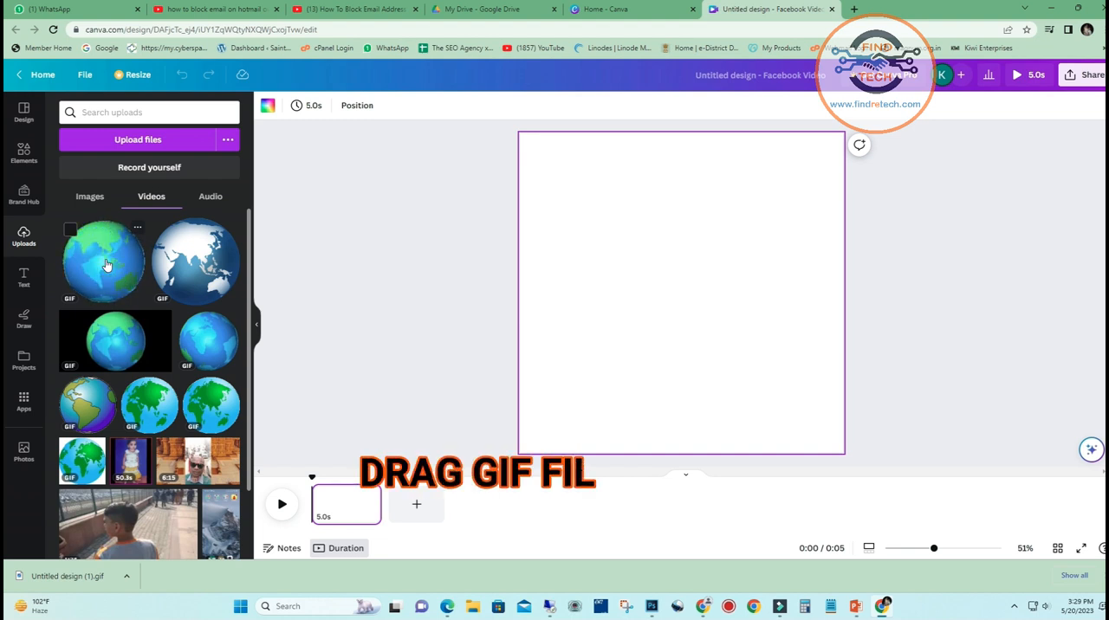
Place the uploaded blue and green globe GIF at the centre of the page and bring up the uploaded images
drag(107, 264, 628, 260)
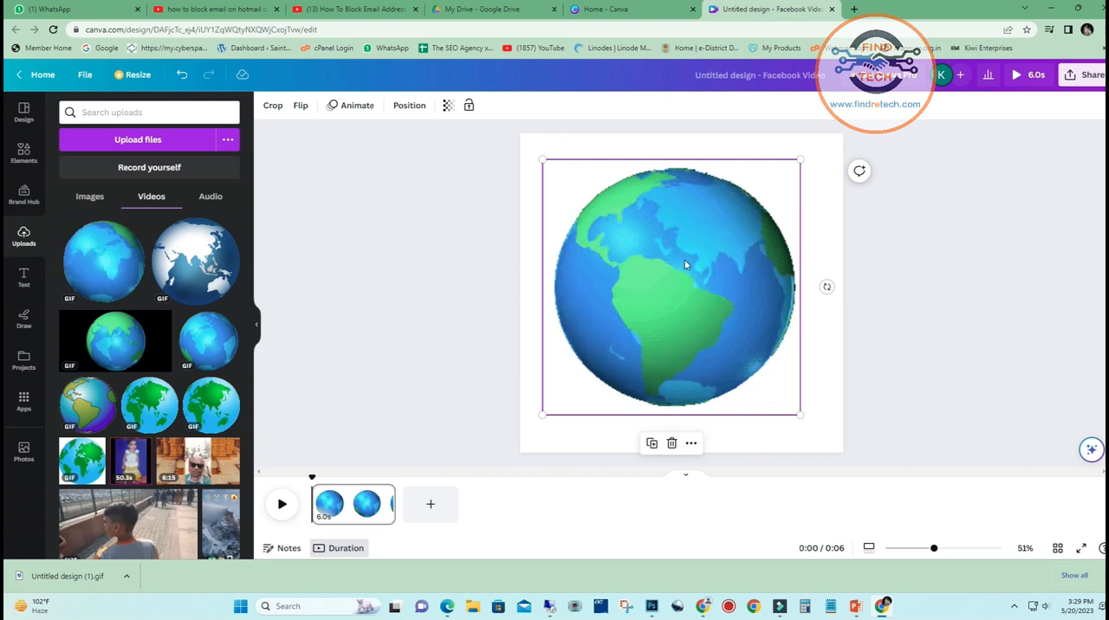
mouse_move(673, 264)
mouse_down()
mouse_move(683, 253)
mouse_move(684, 270)
mouse_up()
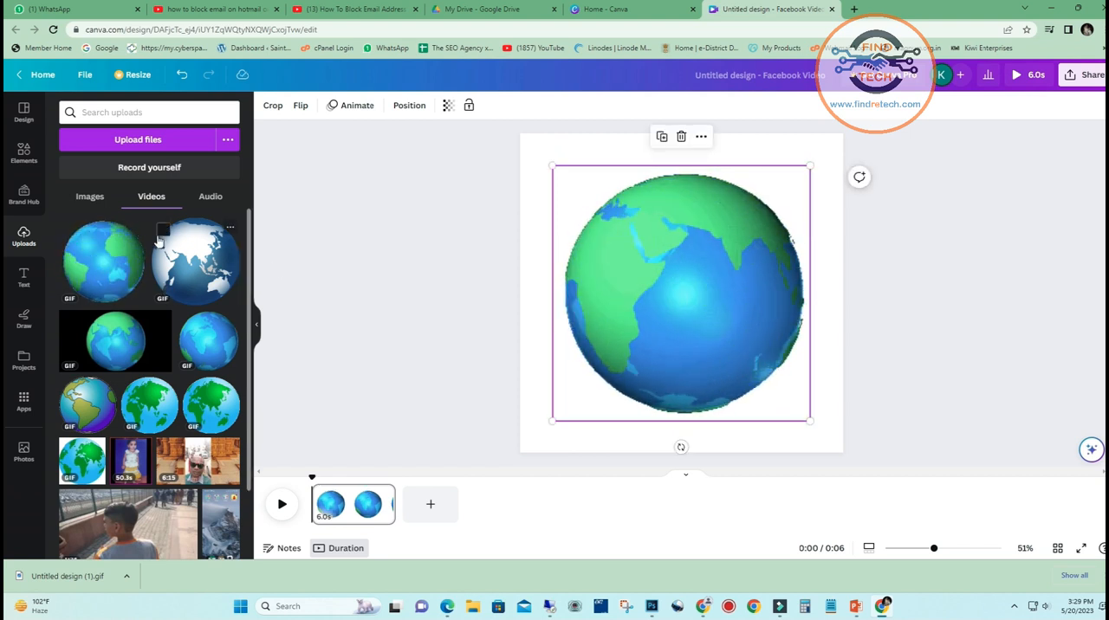
click(90, 196)
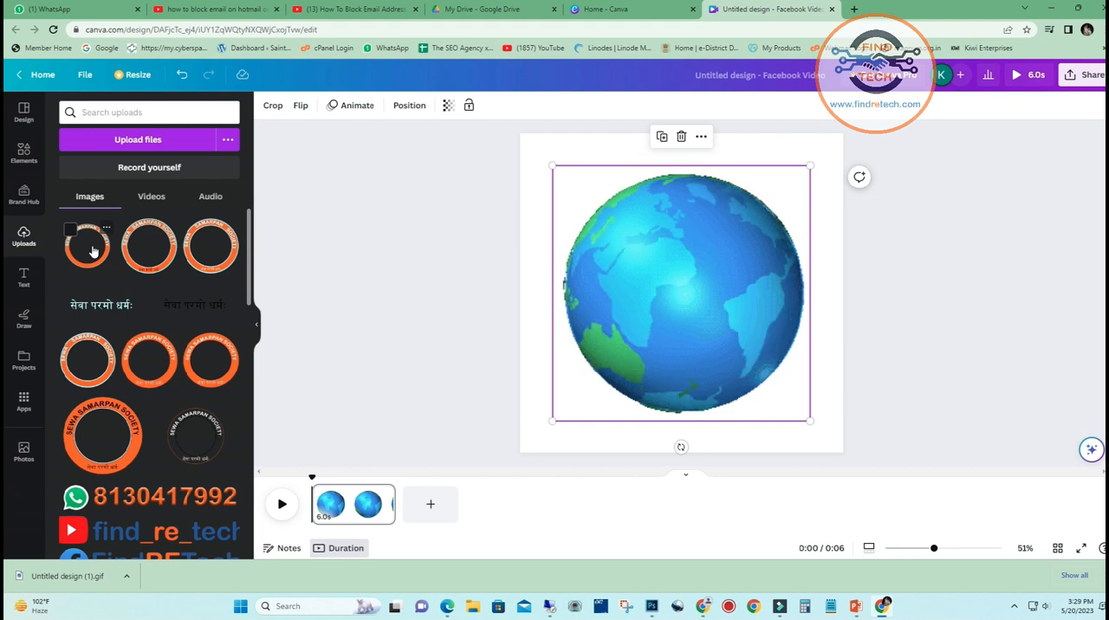
Add the TEST-2 ring over the globe and enlarge it beyond the page edges
drag(134, 248, 617, 223)
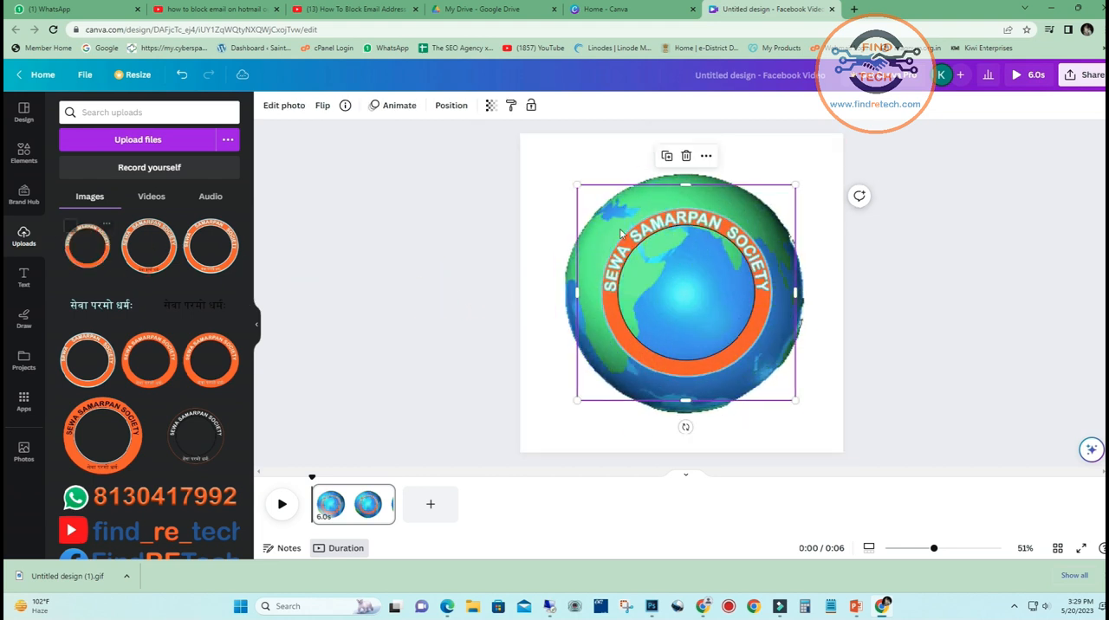
drag(799, 186, 876, 122)
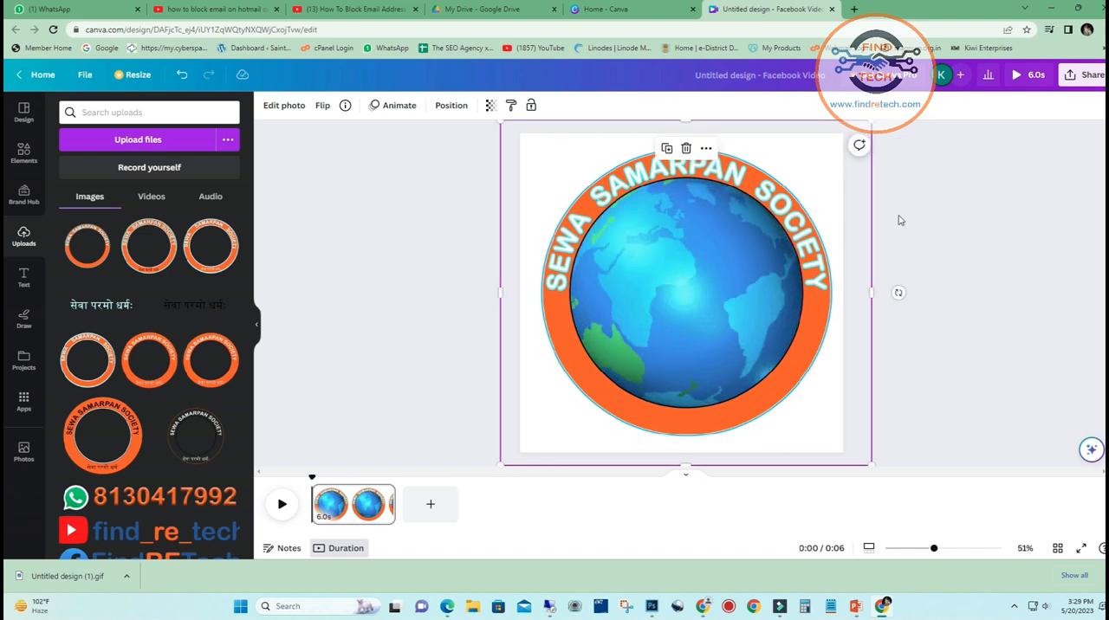
click(944, 236)
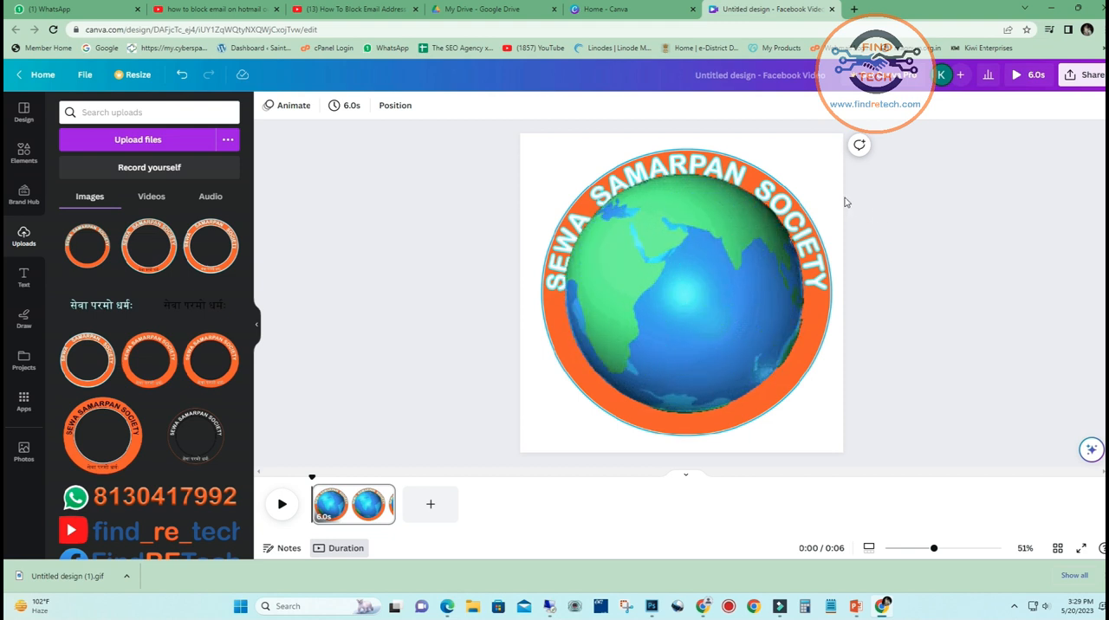
Delete the enlarged SEWA SAMARPAN SOCIETY ring, keeping the globe on the page
click(780, 189)
click(701, 136)
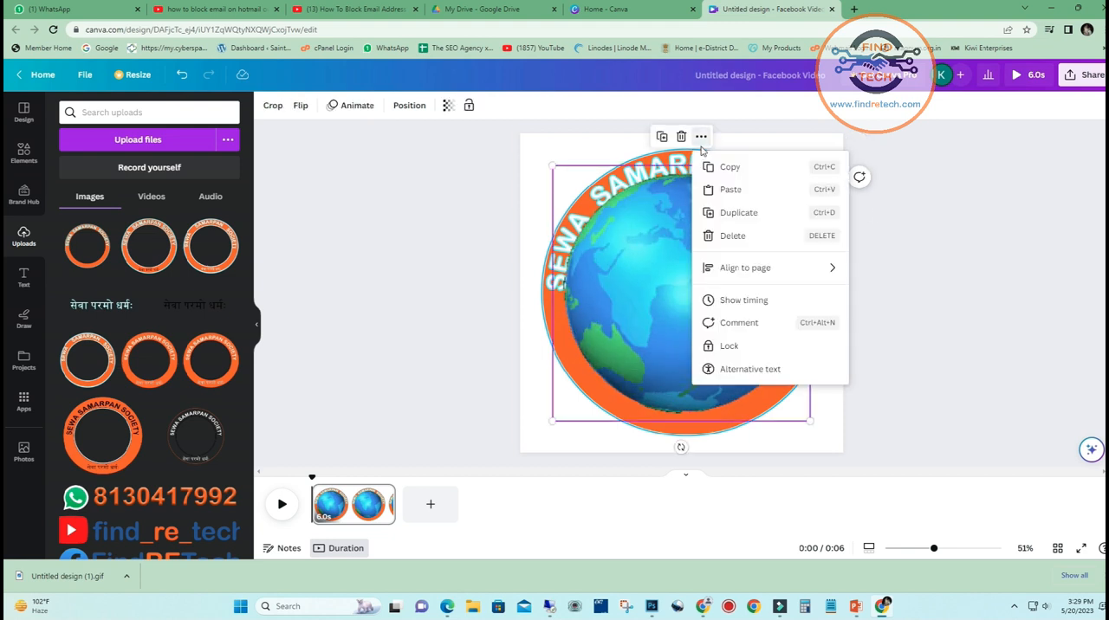
click(673, 158)
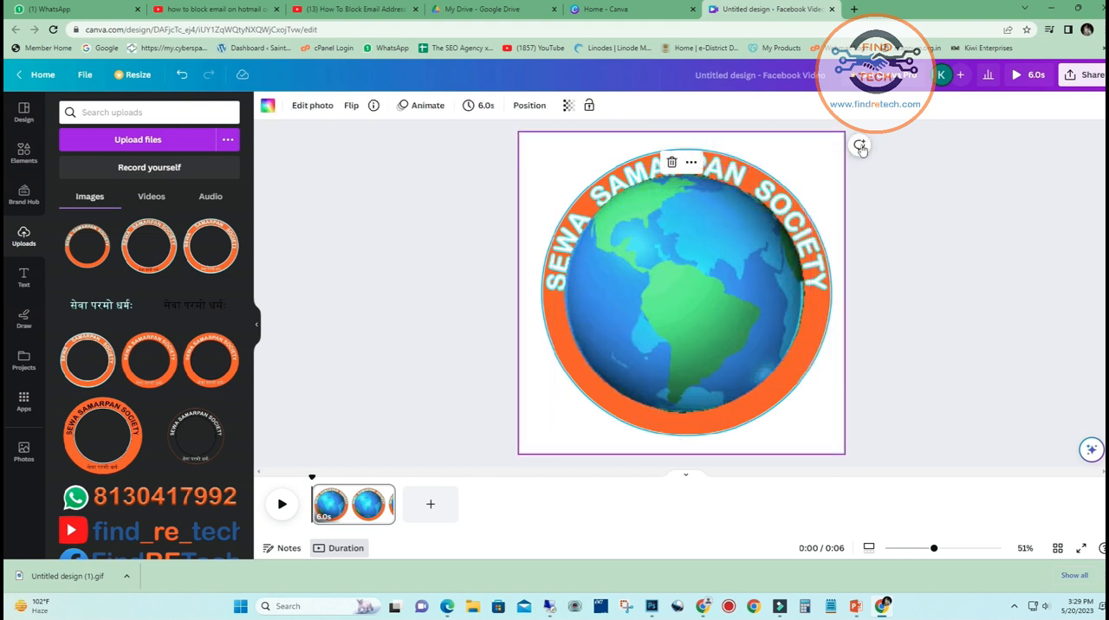
click(672, 163)
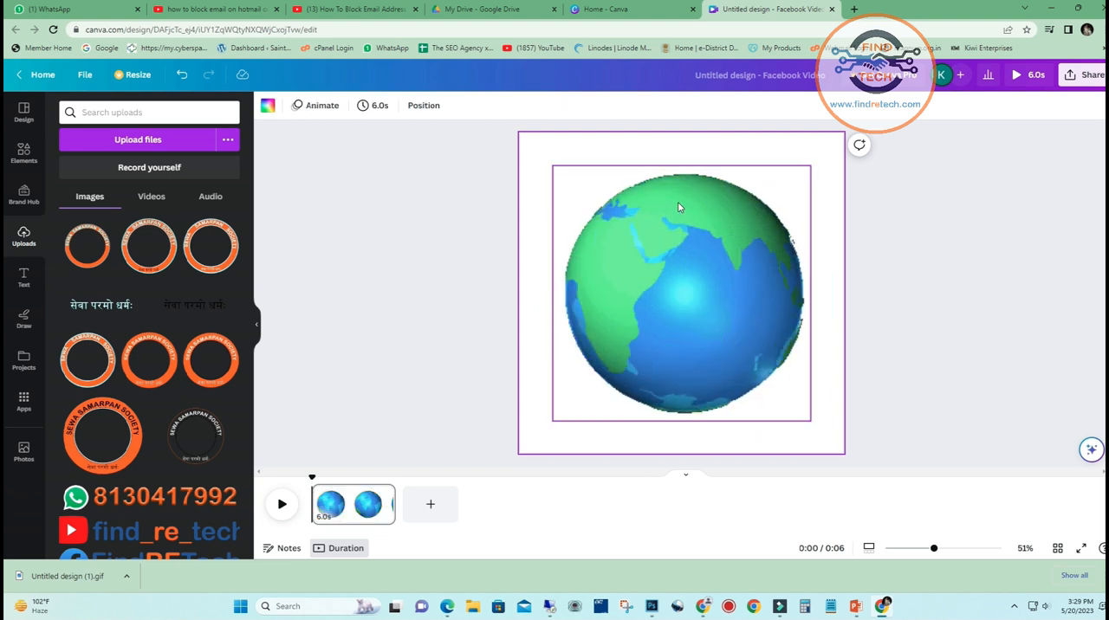
Add the TEST-2 ring to the page again and enlarge it so its band frames the globe
click(84, 258)
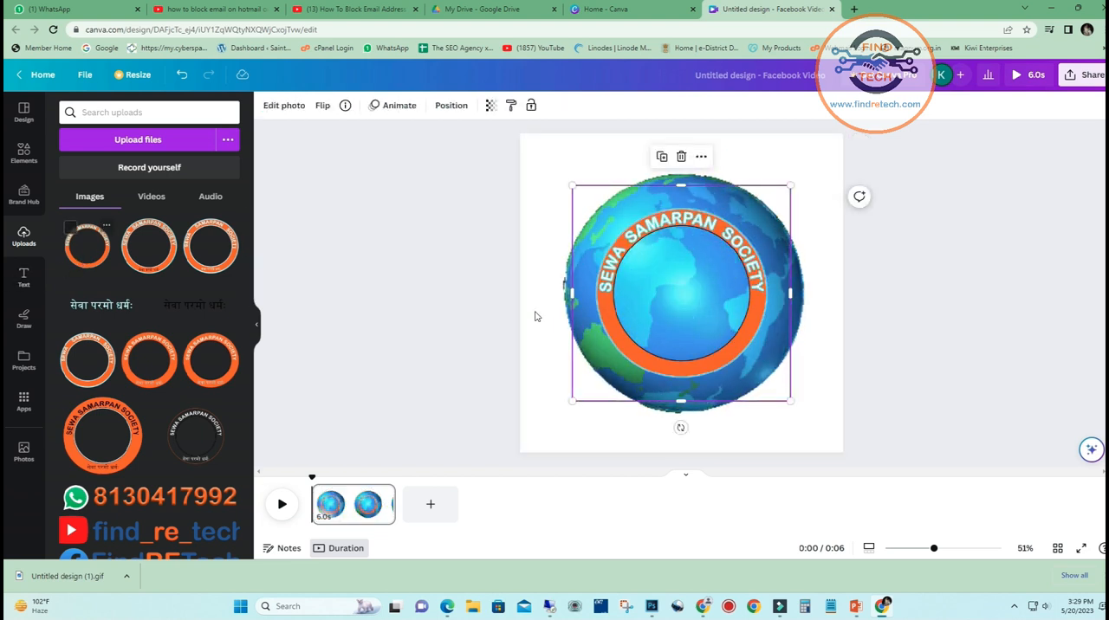
drag(814, 177, 856, 149)
click(987, 250)
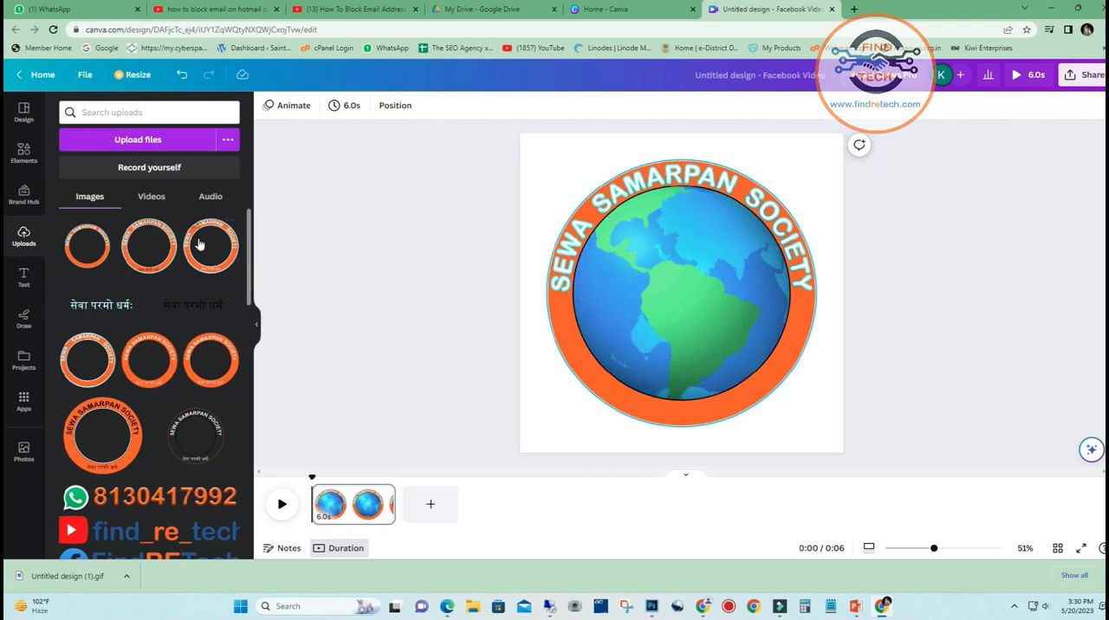
Add the white "सेवा परमो धर्मः" image and shrink it to fit on the lower part of the orange ring
click(98, 314)
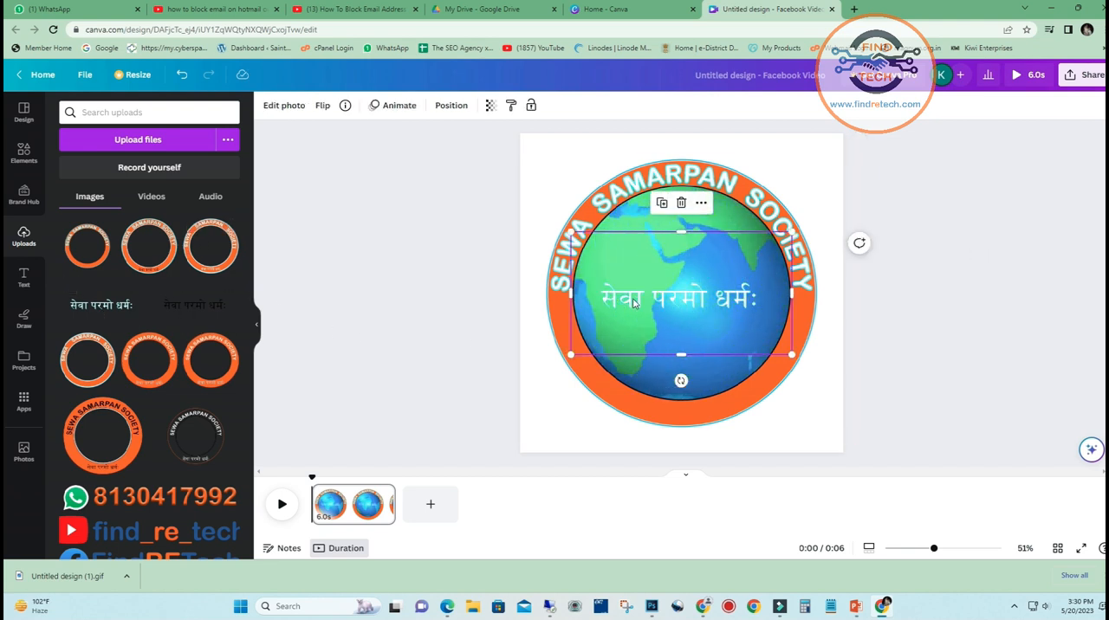
drag(686, 324, 683, 396)
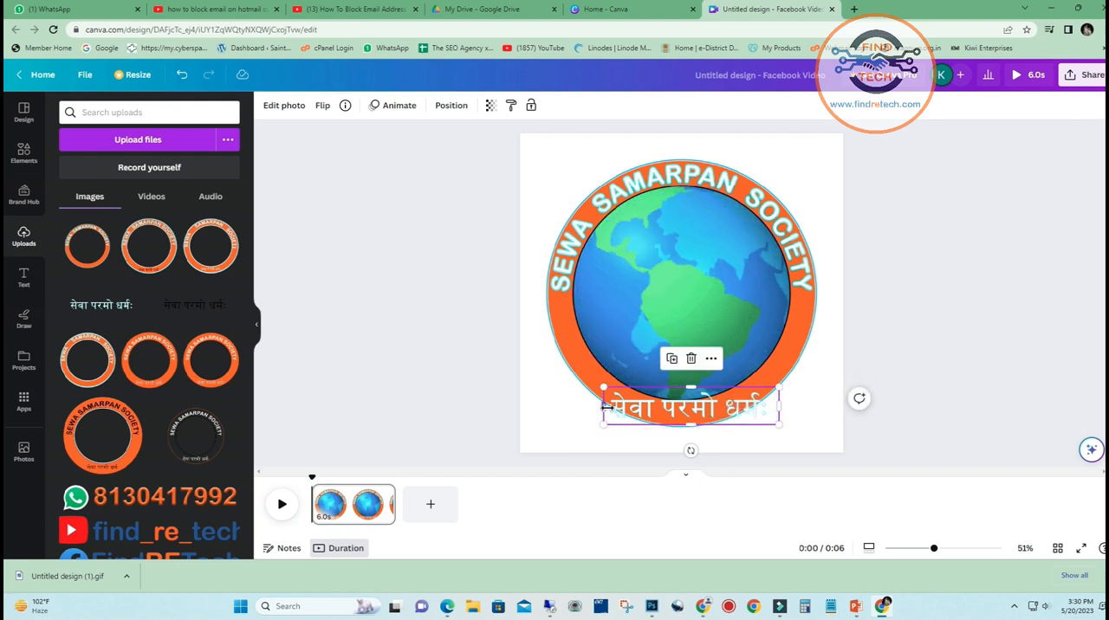
drag(607, 408, 682, 414)
click(884, 389)
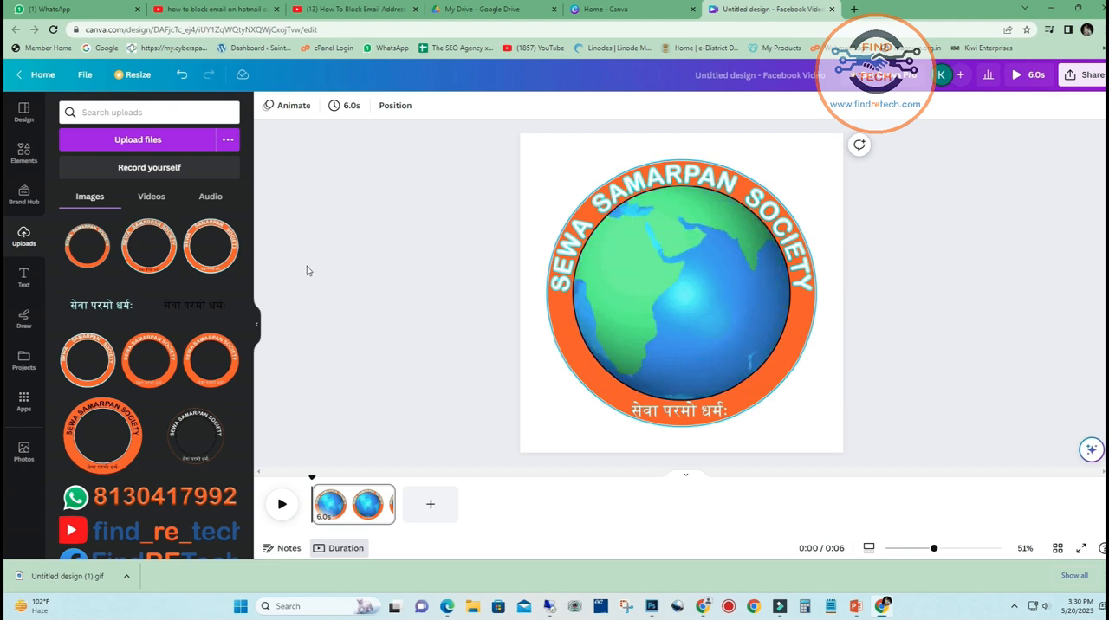
click(23, 153)
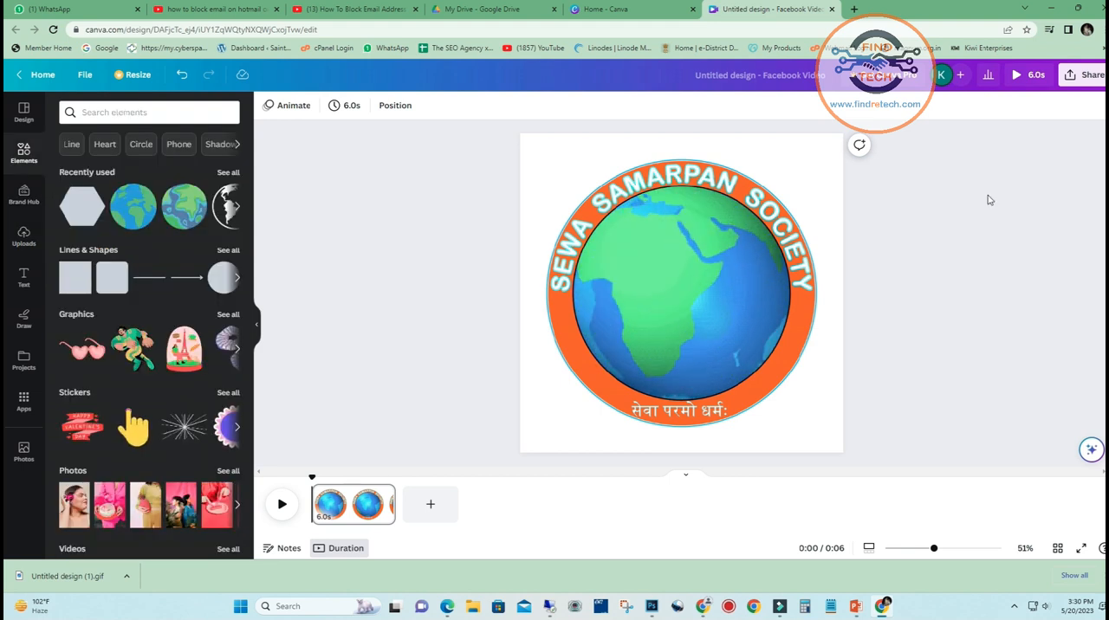
Download the design as a GIF and save it in the TEST folder as Untitled design (2)
click(1085, 74)
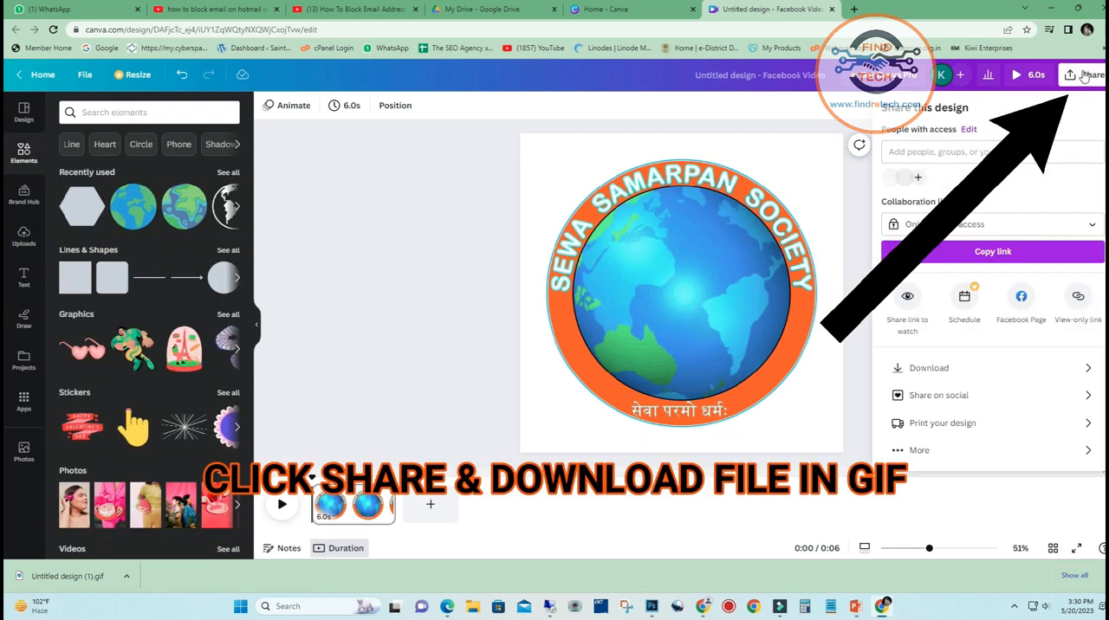
click(932, 369)
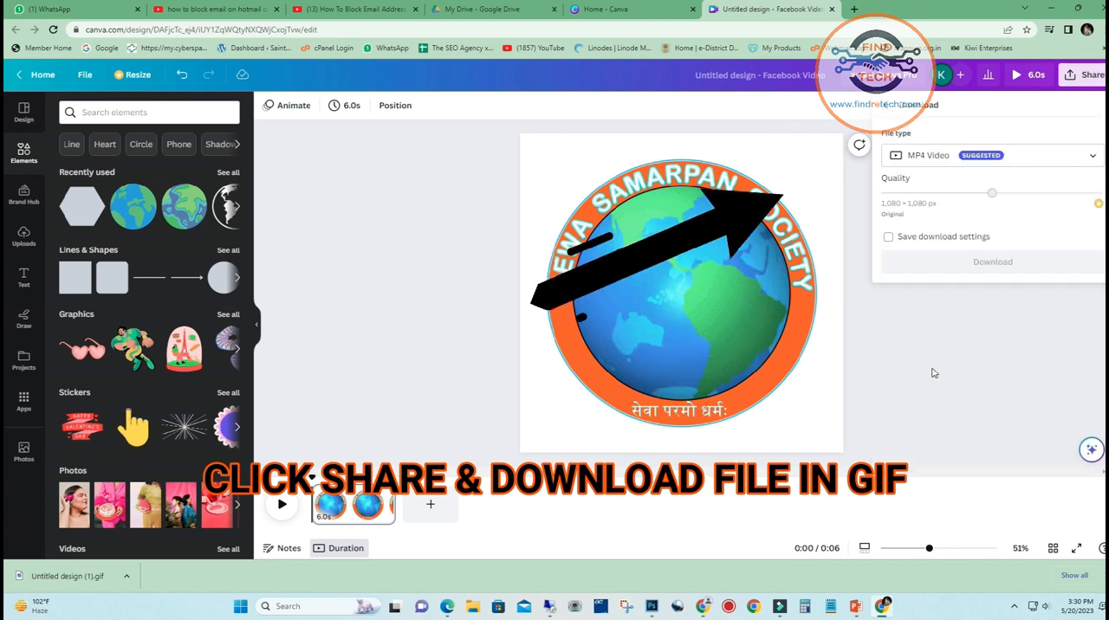
click(941, 156)
click(905, 390)
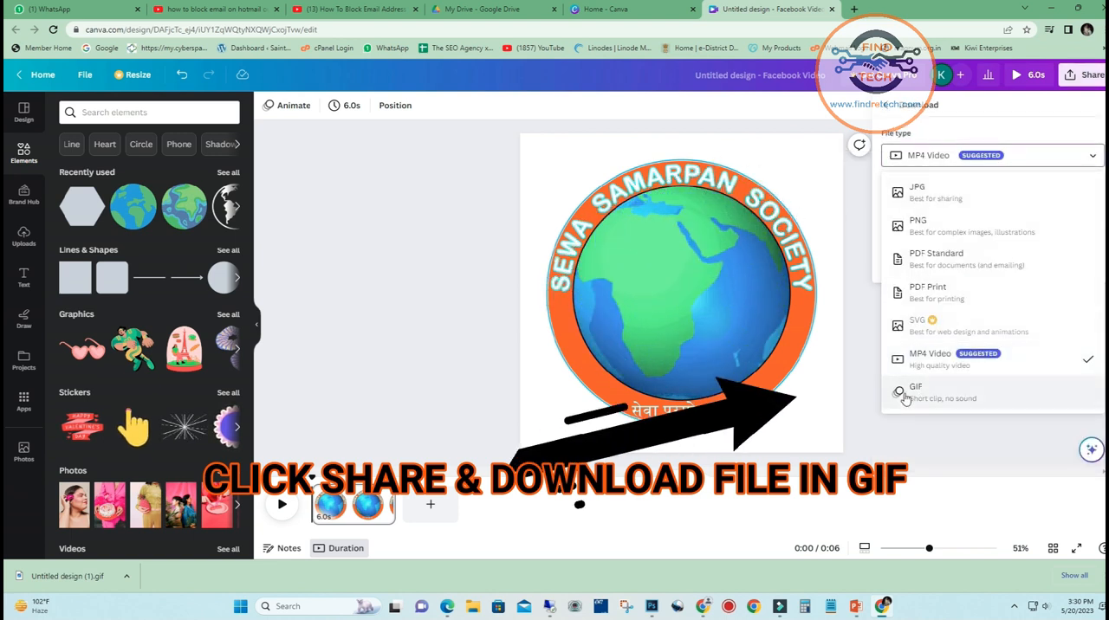
click(995, 253)
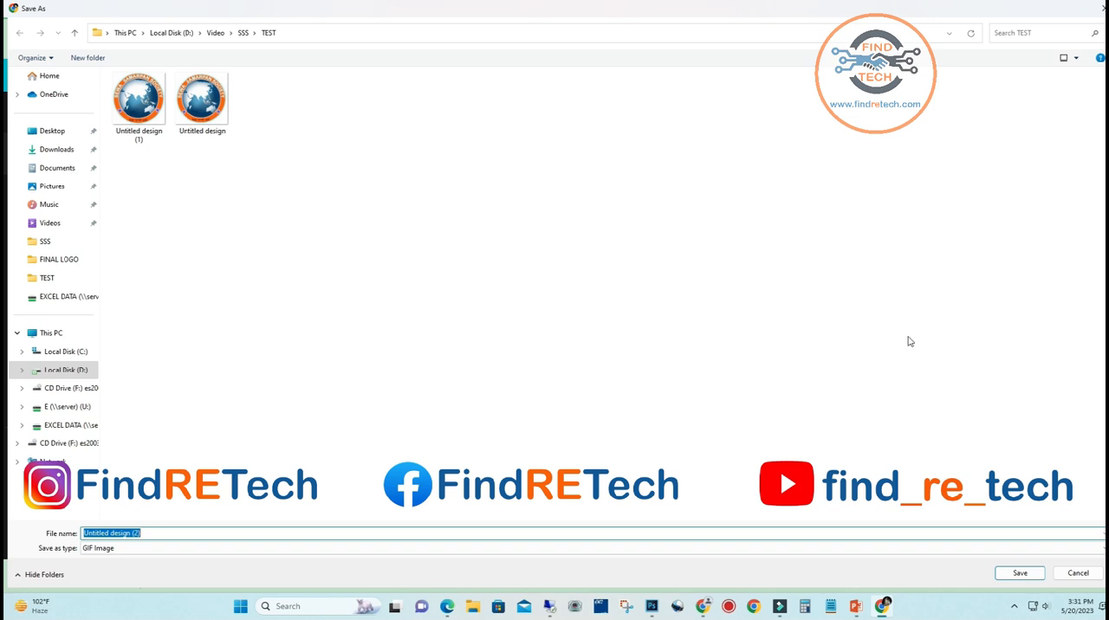
click(161, 549)
click(161, 558)
click(159, 534)
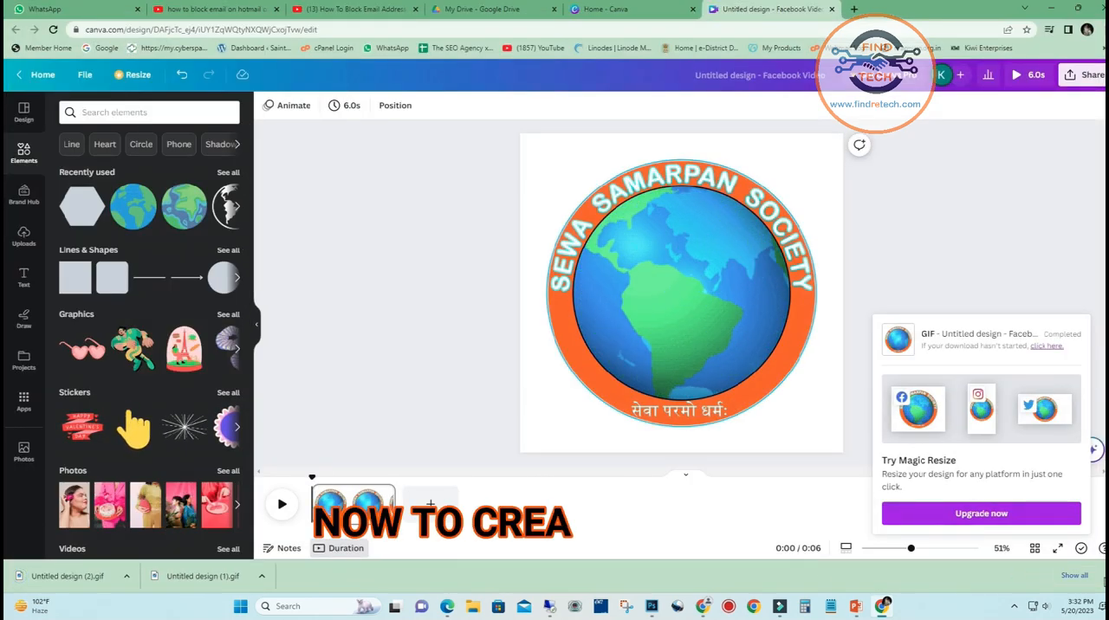
Open Untitled design (2).gif from its download folder and inspect the animation enlarged and at 100%
click(1073, 575)
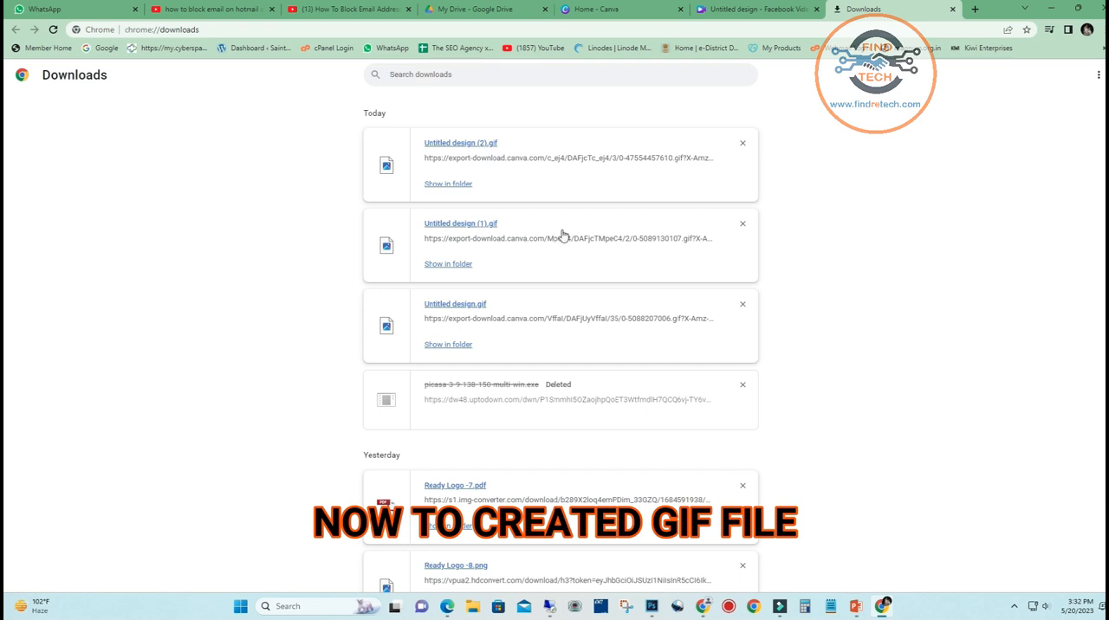
click(448, 184)
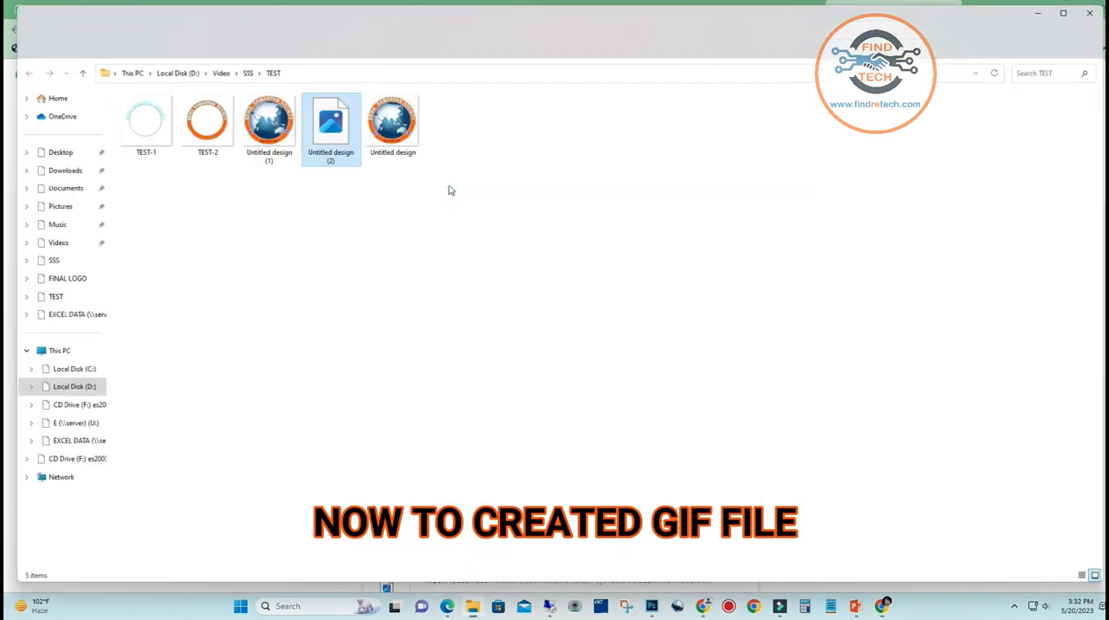
double_click(326, 130)
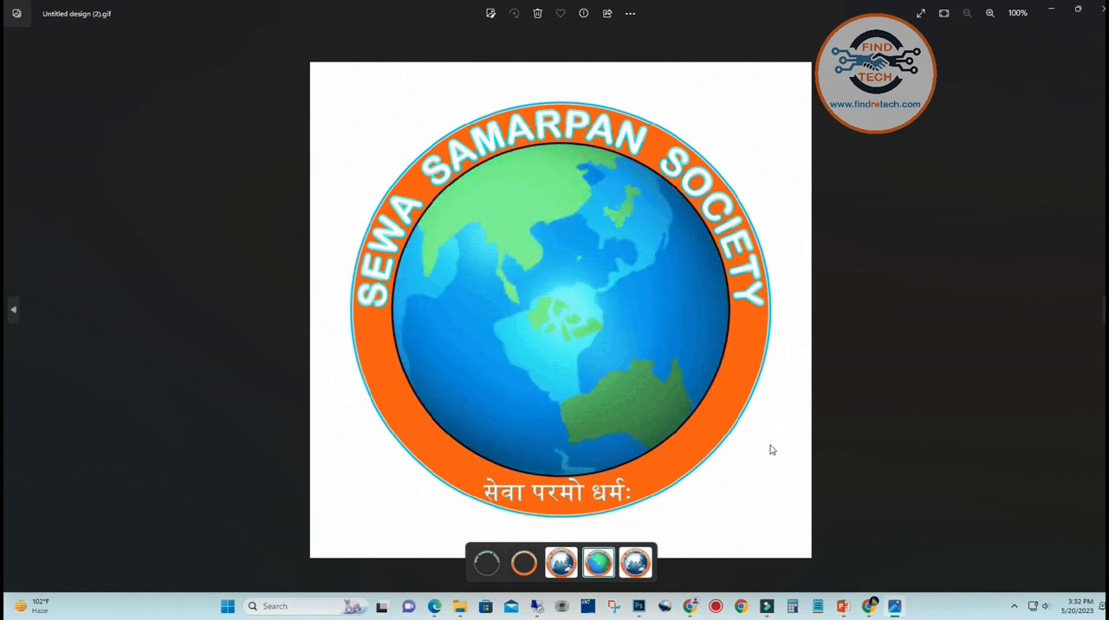
click(989, 13)
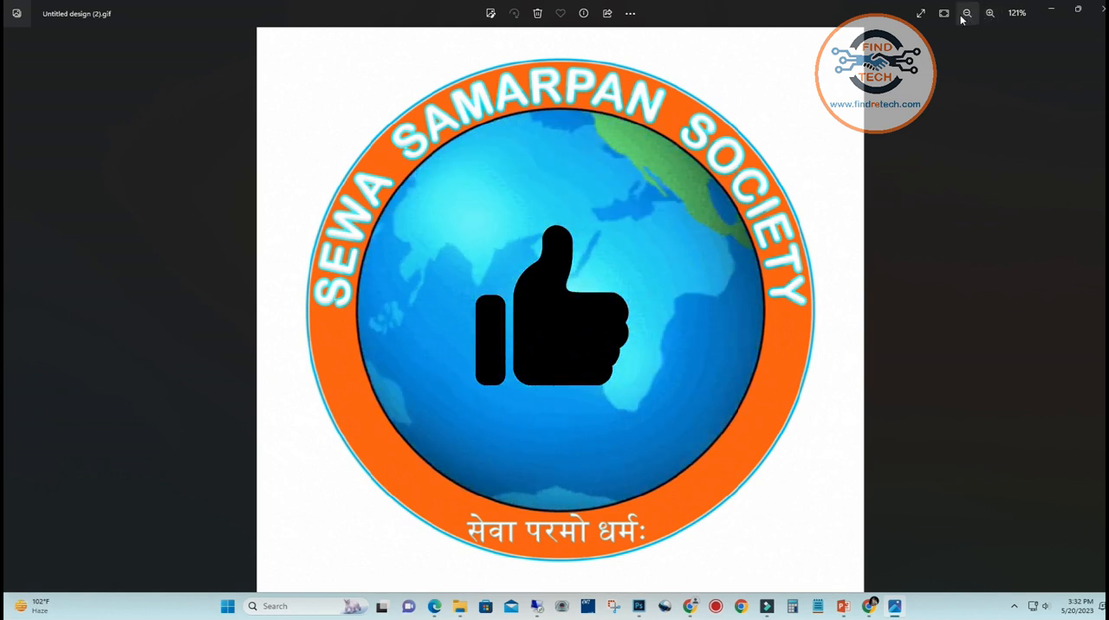
click(967, 13)
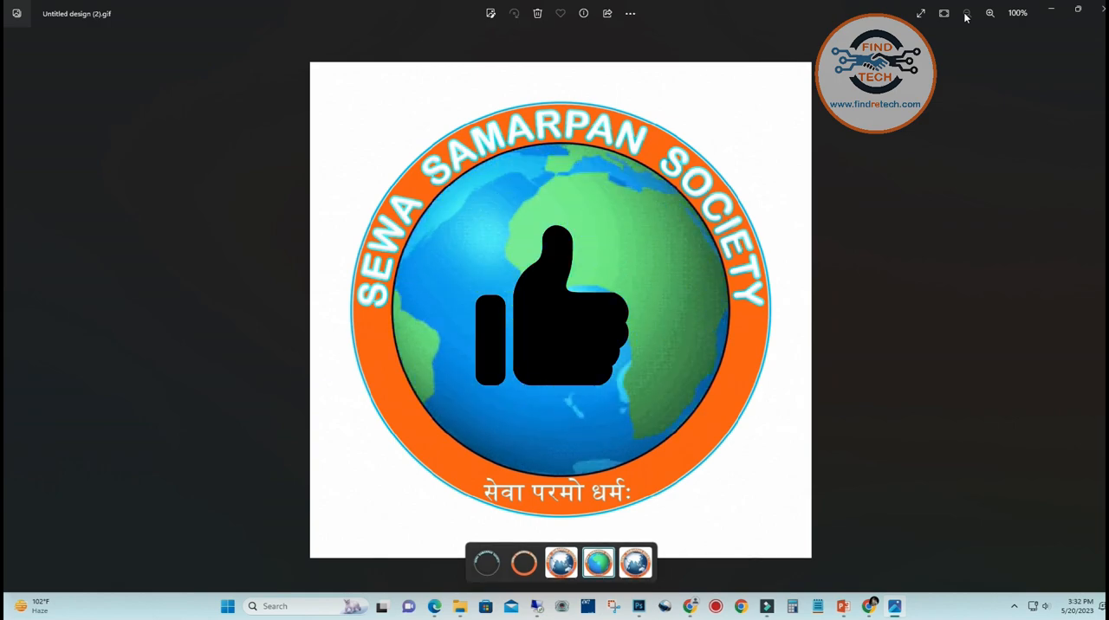